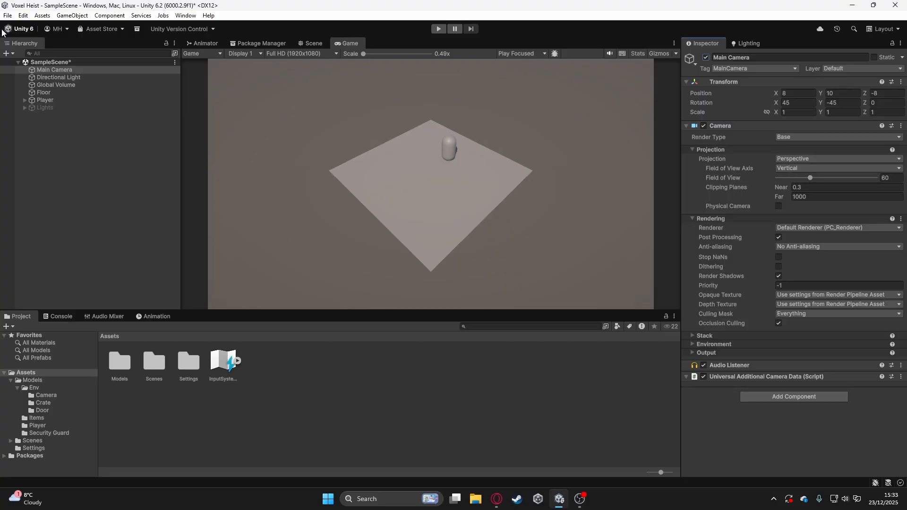
# Save the current SampleScene scene
pyautogui.click(7, 16)
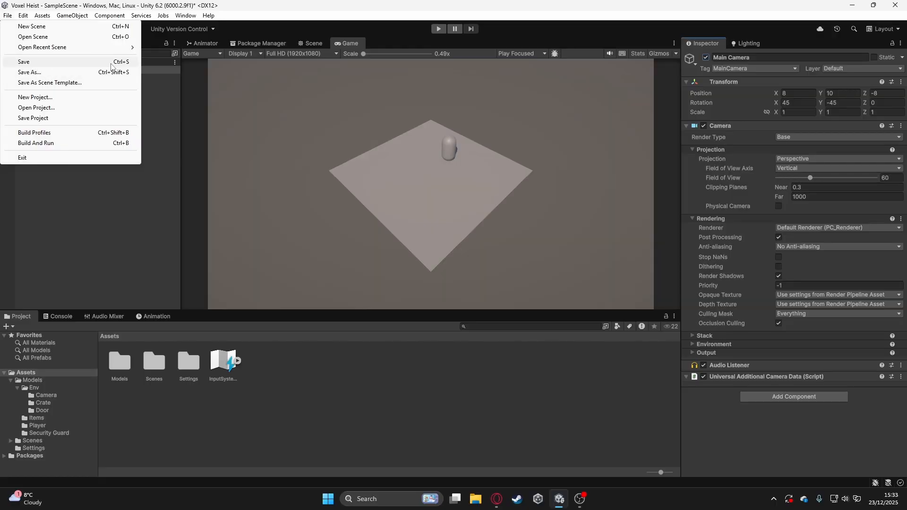
pyautogui.click(98, 208)
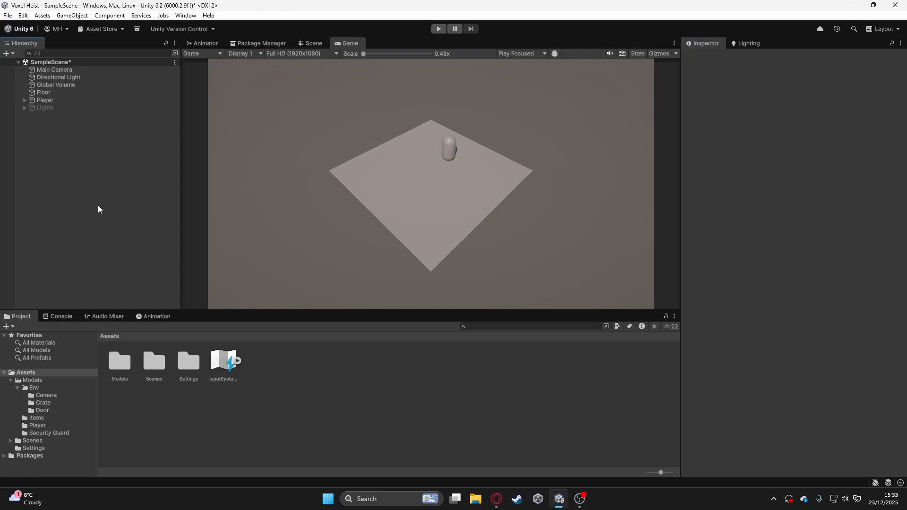
pyautogui.hotkey('ctrl', 's')
# Rename the Floor object to "Still a floor"
pyautogui.click(57, 93)
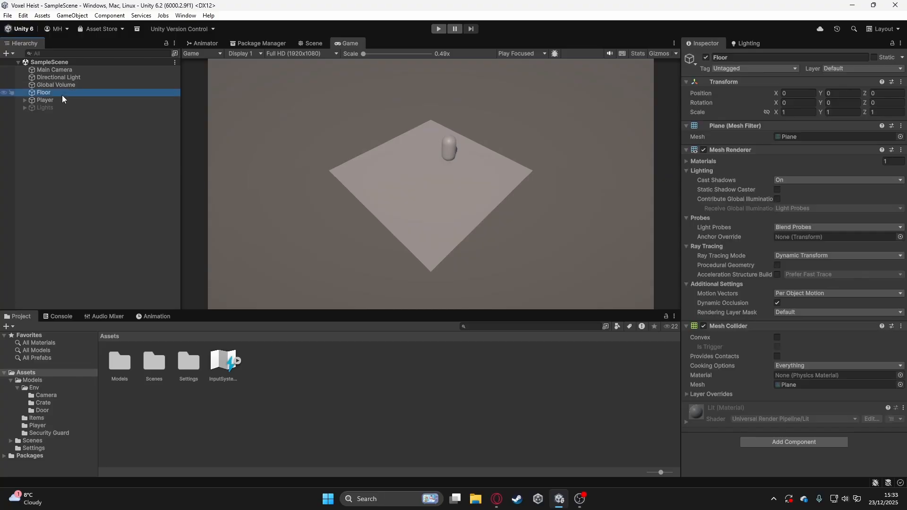
pyautogui.rightClick(62, 96)
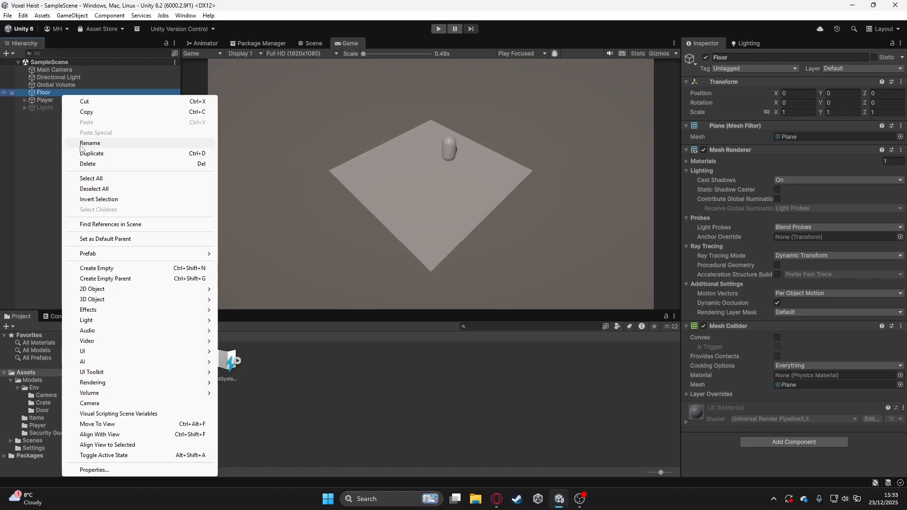
pyautogui.click(44, 146)
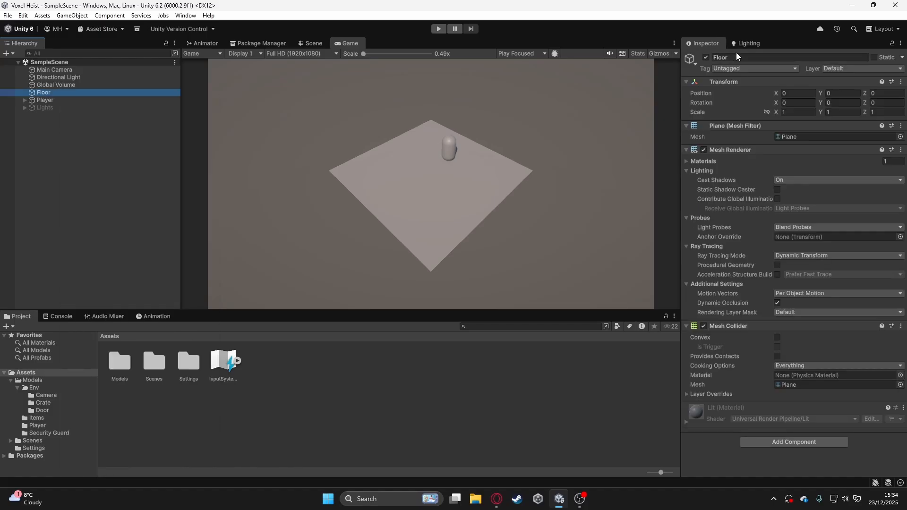
pyautogui.click(736, 55)
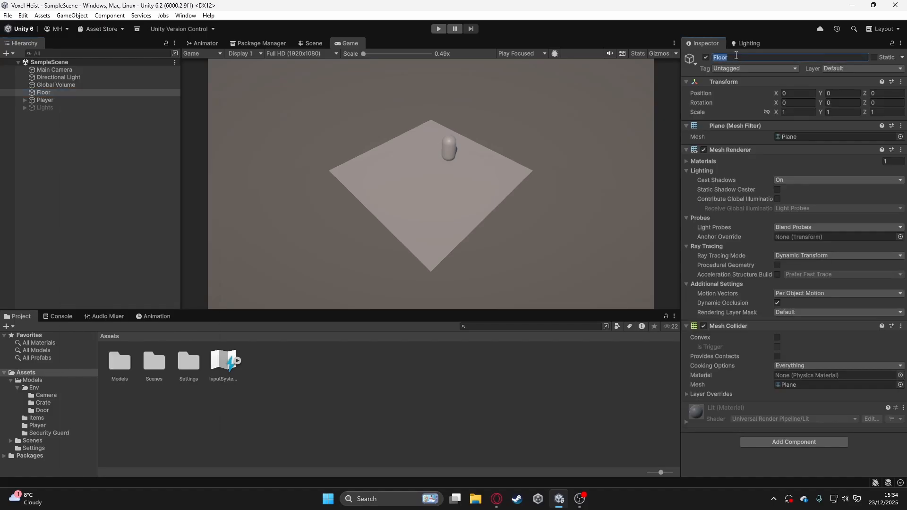
pyautogui.write('Still a floor')
pyautogui.click(127, 150)
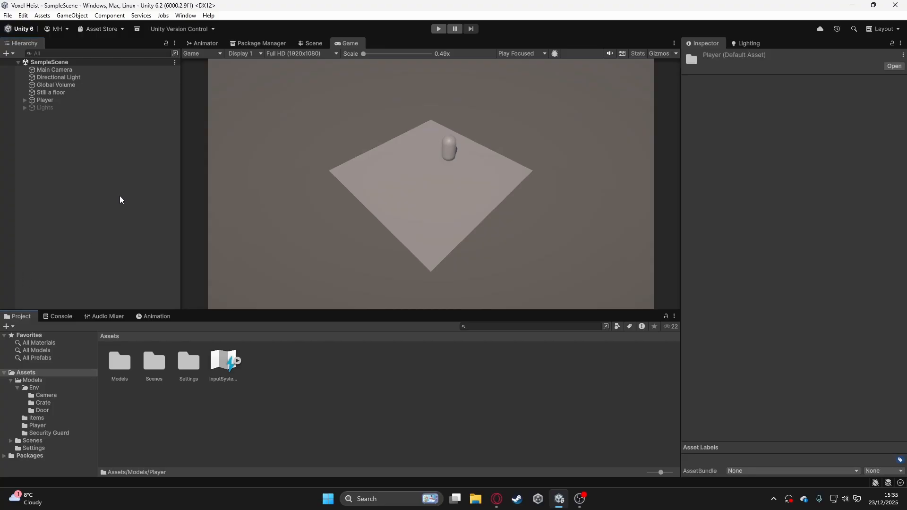
# In the Scene view, rotate the Directional Light to about 89.4, 20.4 and 68.5 degrees on X, Y and Z
pyautogui.click(71, 80)
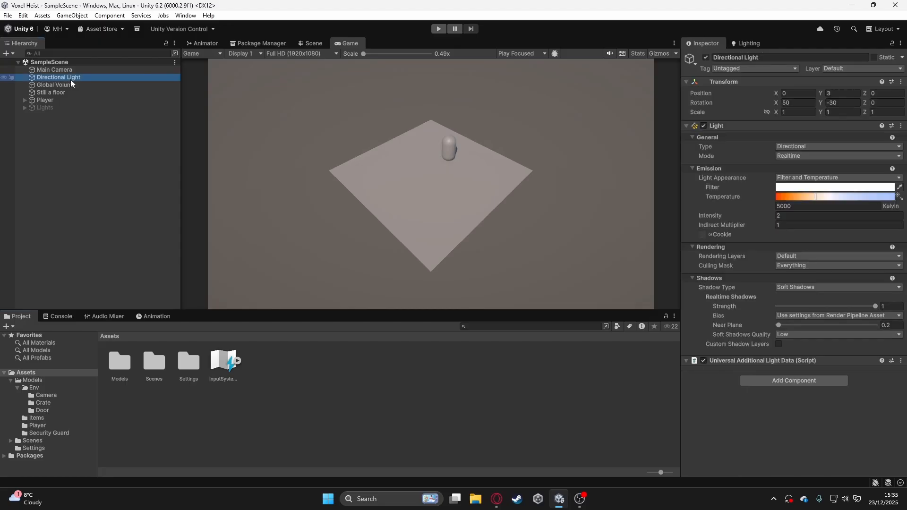
pyautogui.click(320, 43)
pyautogui.keyDown('alt'); pyautogui.moveTo(342, 174); pyautogui.dragTo(283, 138); pyautogui.keyUp('alt')
pyautogui.press('e')
pyautogui.moveTo(462, 167)
pyautogui.mouseDown()
pyautogui.moveTo(438, 175)
pyautogui.moveTo(384, 163)
pyautogui.moveTo(384, 148)
pyautogui.moveTo(411, 136)
pyautogui.moveTo(419, 105)
pyautogui.moveTo(395, 119)
pyautogui.moveTo(369, 163)
pyautogui.moveTo(375, 132)
pyautogui.moveTo(392, 121)
pyautogui.mouseUp()
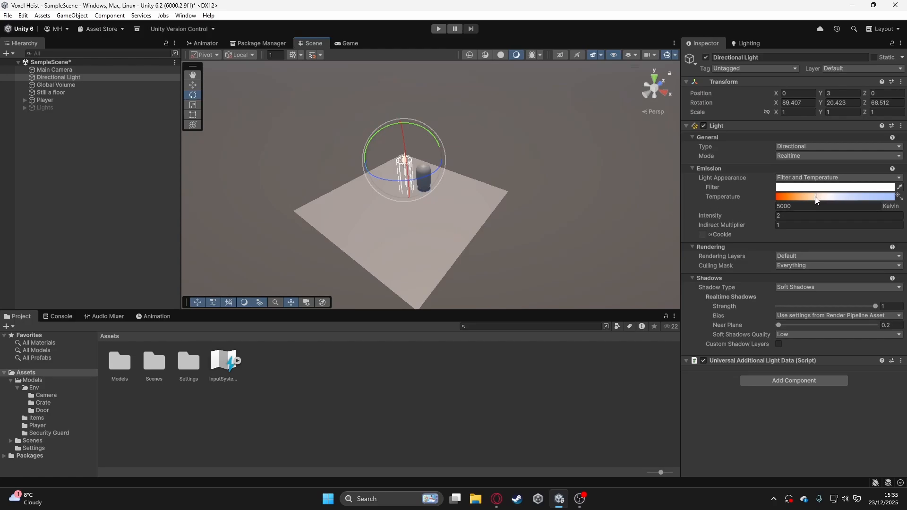
# Try warmer and cooler colour temperatures on the Directional Light, including about 4382, 3357, 2458, 6065 and 7958 Kelvin
pyautogui.moveTo(817, 200)
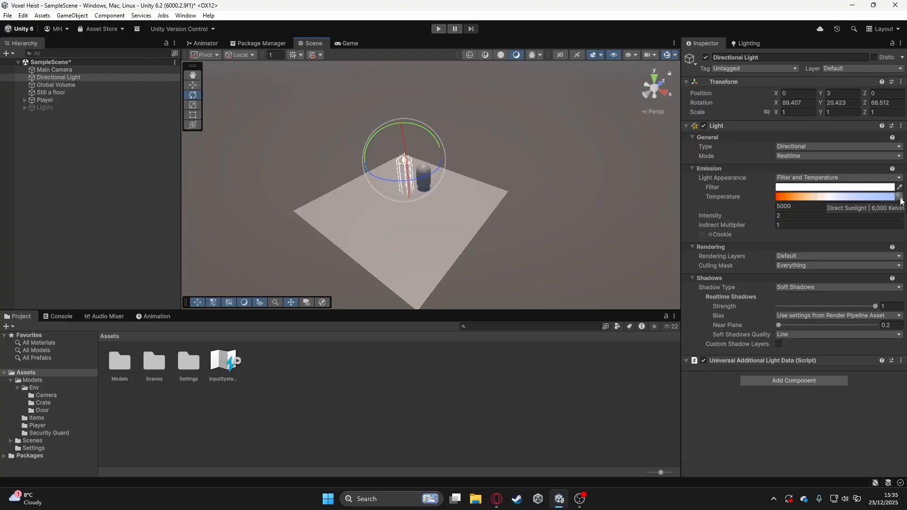
pyautogui.moveTo(818, 201); pyautogui.dragTo(811, 200)
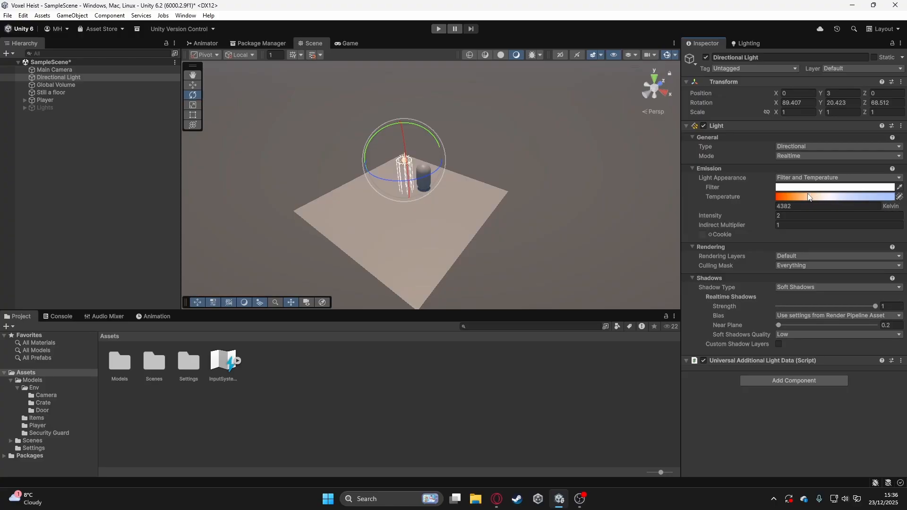
pyautogui.moveTo(811, 198); pyautogui.dragTo(800, 198)
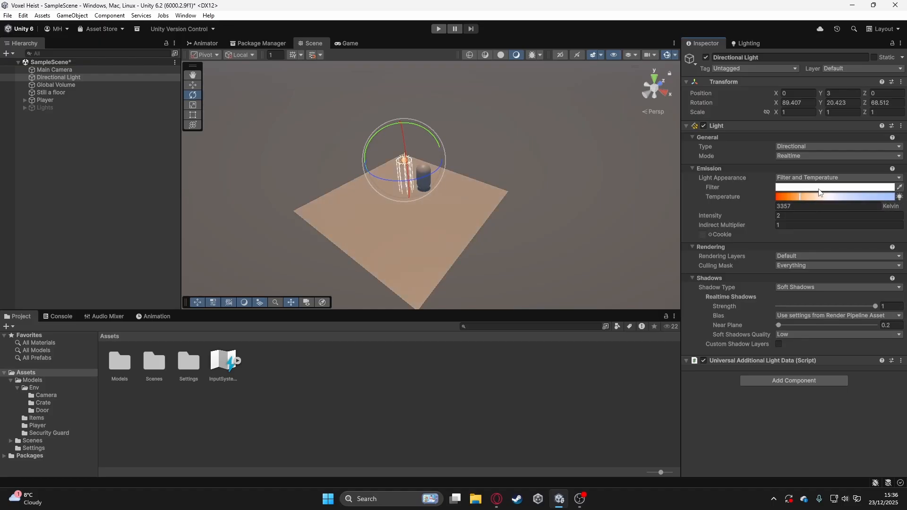
pyautogui.moveTo(803, 200); pyautogui.dragTo(790, 201)
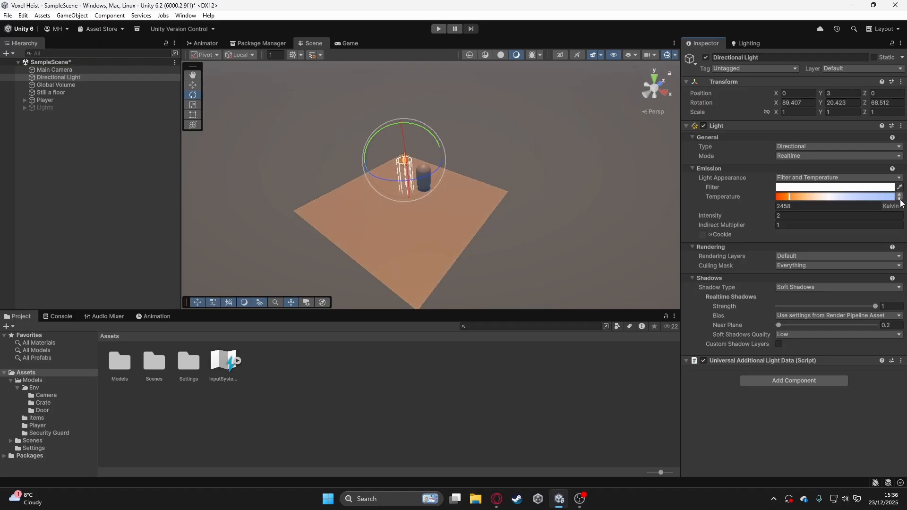
pyautogui.click(778, 199)
pyautogui.moveTo(778, 201); pyautogui.dragTo(826, 199)
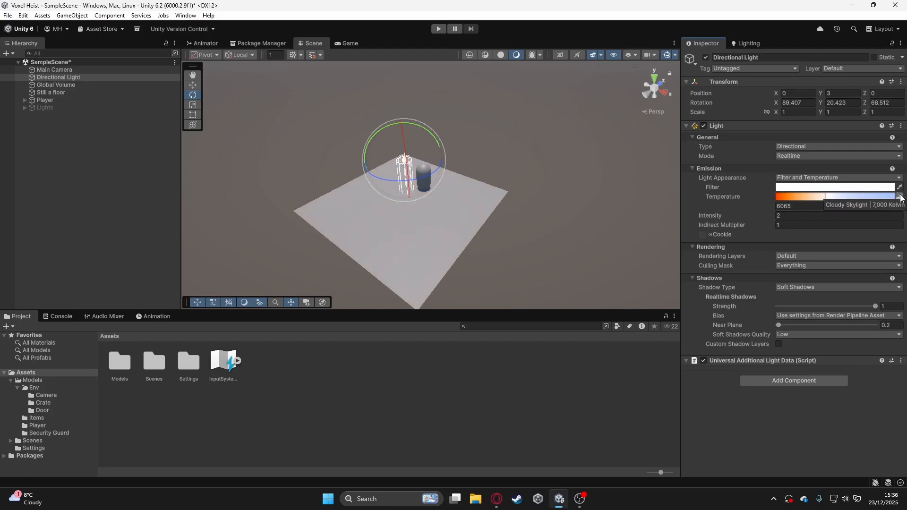
pyautogui.moveTo(834, 199); pyautogui.dragTo(840, 201)
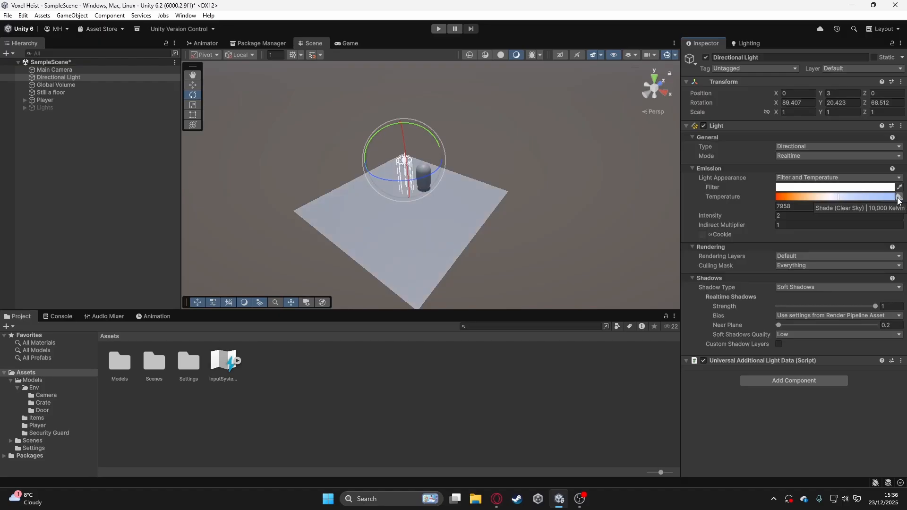
pyautogui.moveTo(844, 200)
pyautogui.mouseDown()
pyautogui.moveTo(892, 199)
pyautogui.moveTo(864, 199)
pyautogui.mouseUp()
# Set the Directional Light's colour temperature to 5000 Kelvin
pyautogui.click(812, 205)
pyautogui.write('550')
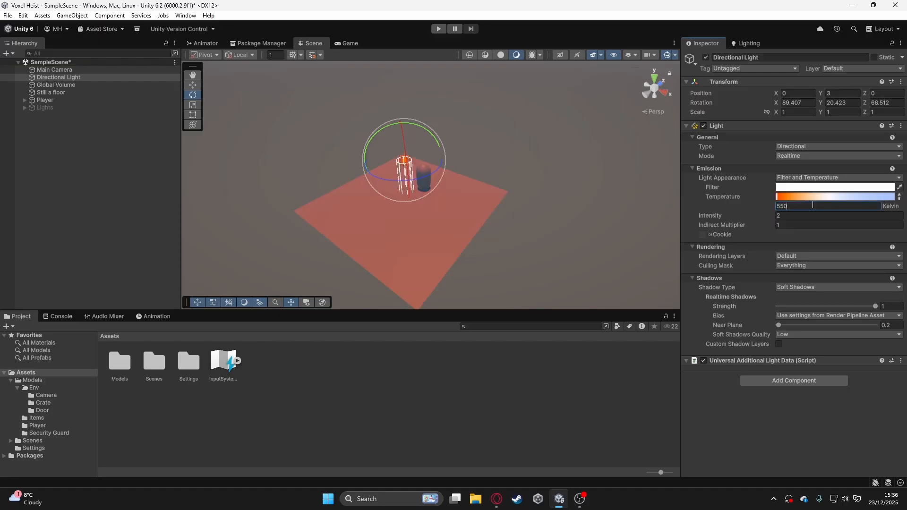
pyautogui.write('00')
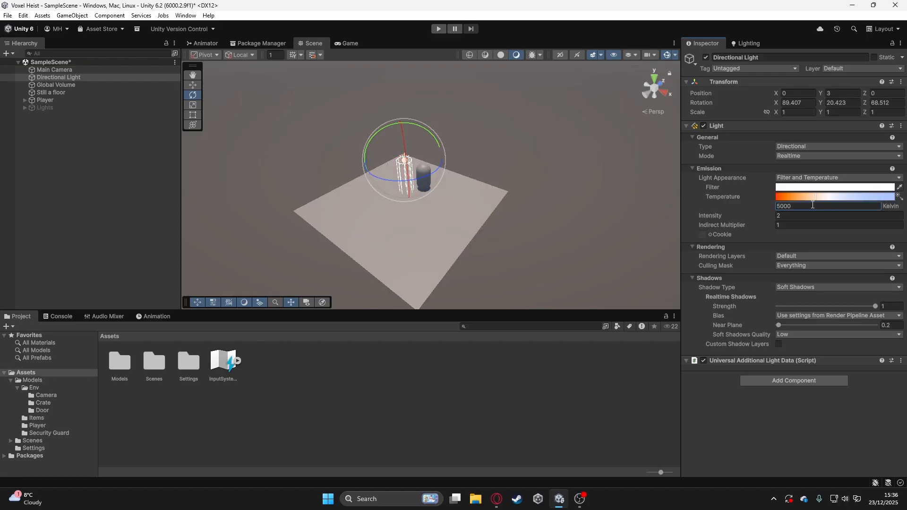
# Try raising the Directional Light's intensity to about 11.4 and undo that change
pyautogui.moveTo(716, 216); pyautogui.dragTo(870, 219)
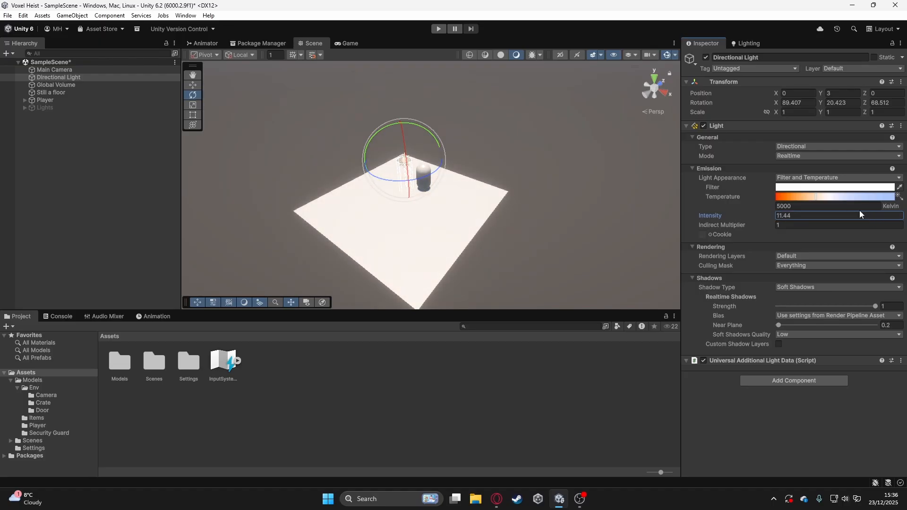
pyautogui.hotkey('ctrl', 'z')
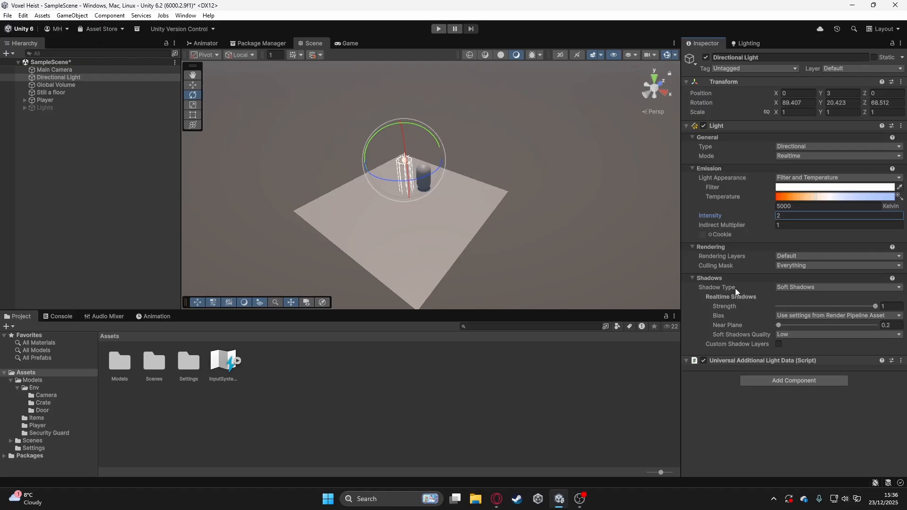
# Collapse the light's Rendering settings and try the shadow types No Shadows and Hard Shadows on the Directional Light
pyautogui.click(692, 248)
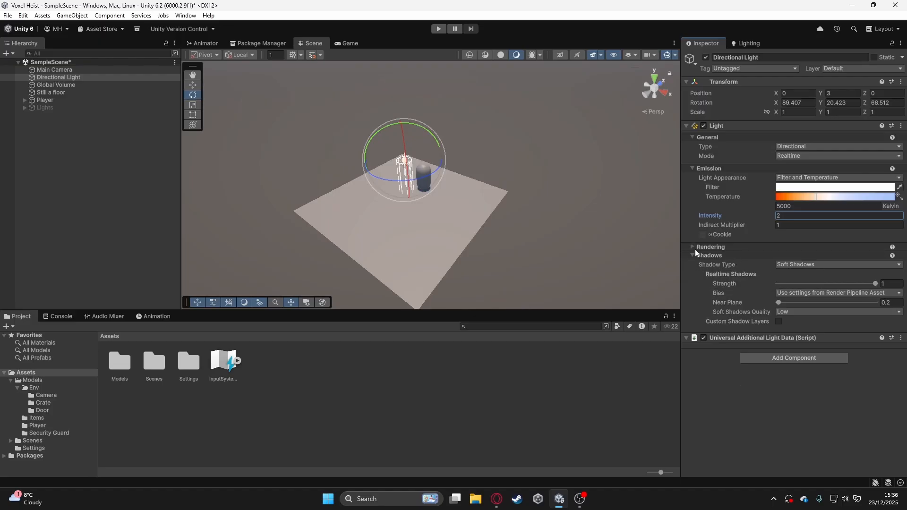
pyautogui.click(786, 267)
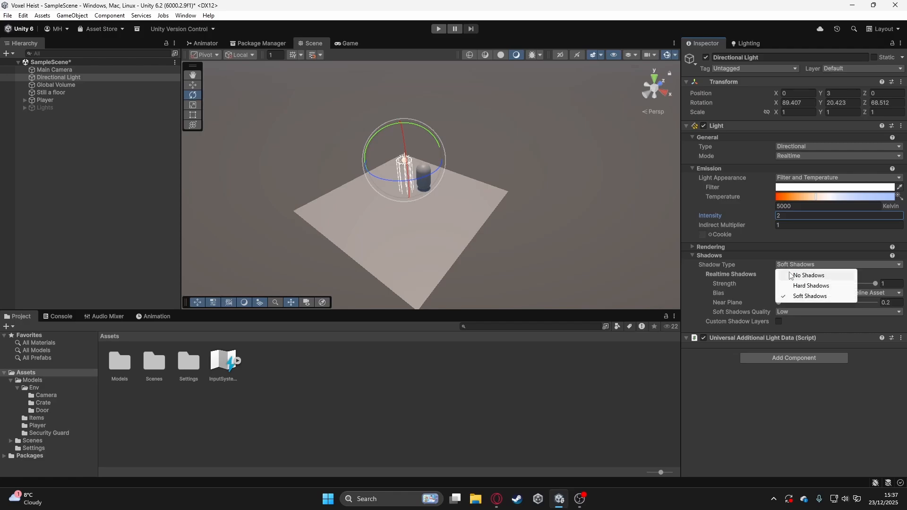
pyautogui.click(790, 275)
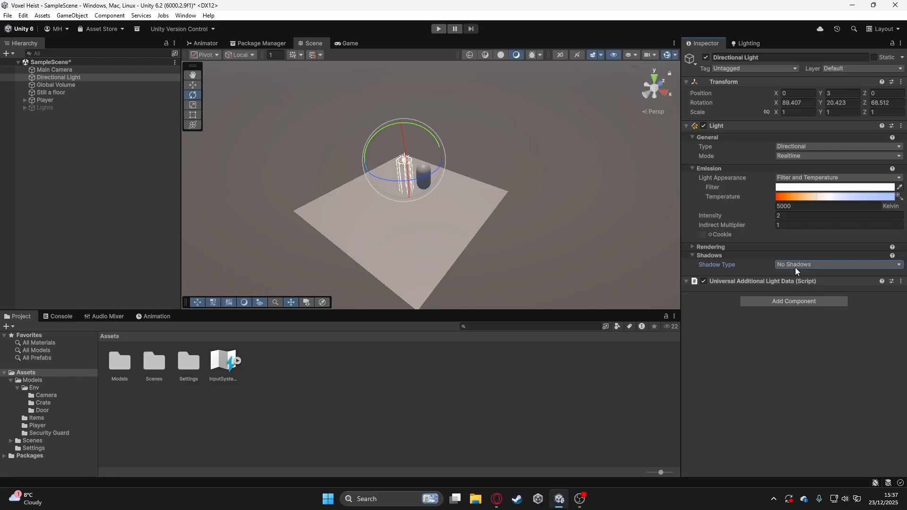
pyautogui.click(795, 268)
pyautogui.click(797, 285)
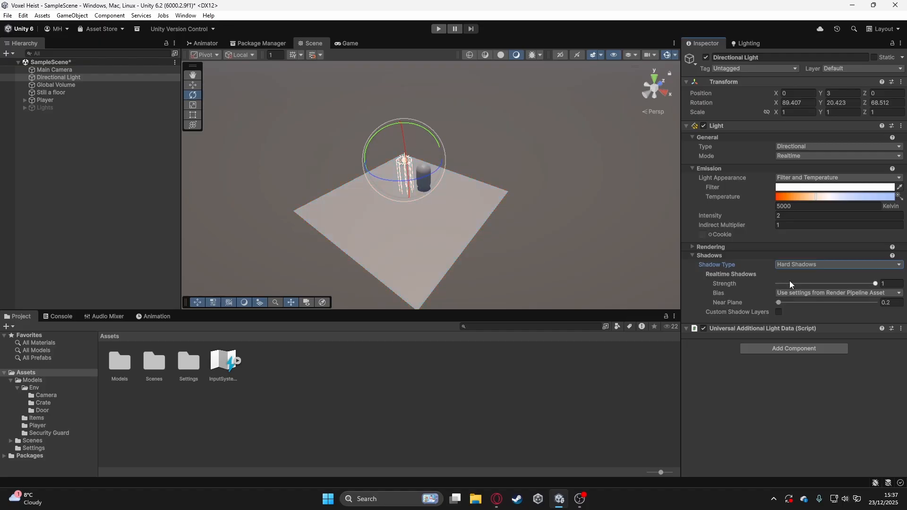
# Rotate the Directional Light to about 44.7, 61.1 and 56.3 degrees and inspect the capsule's shadow edge up close
pyautogui.press('w')
pyautogui.moveTo(552, 223)
pyautogui.mouseDown(button='right')
pyautogui.moveTo(554, 196)
pyautogui.moveTo(539, 227)
pyautogui.moveTo(540, 214)
pyautogui.mouseUp(button='right')
pyautogui.scroll(2, 523, 216)
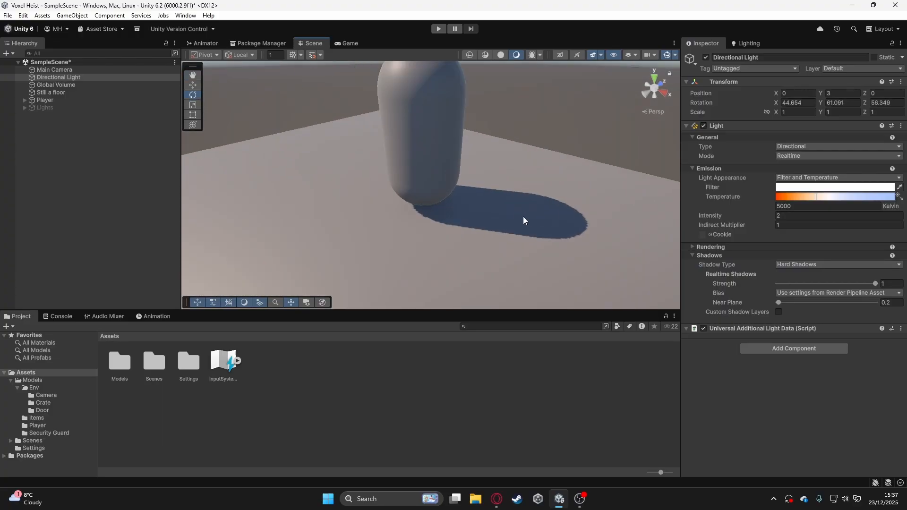
pyautogui.scroll(-2, 539, 222)
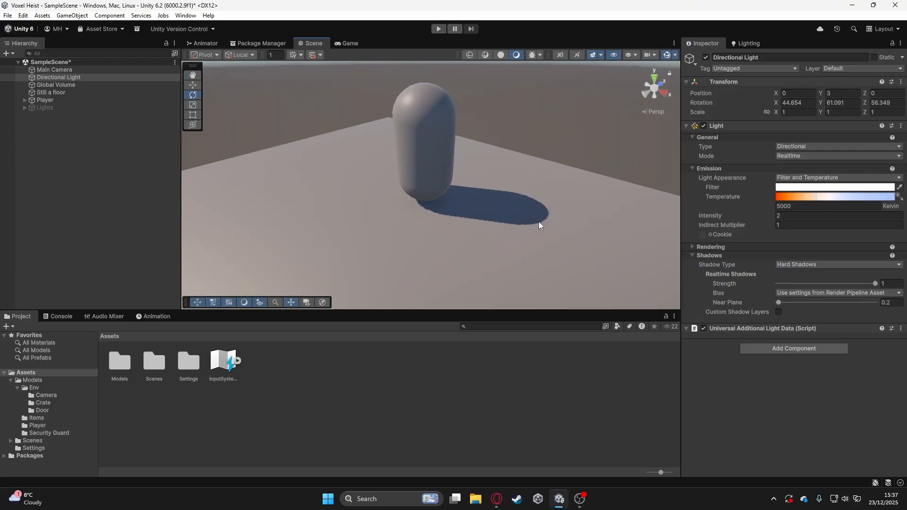
# Set the Directional Light's shadow type to Soft Shadows and save the scene
pyautogui.click(796, 266)
pyautogui.click(804, 297)
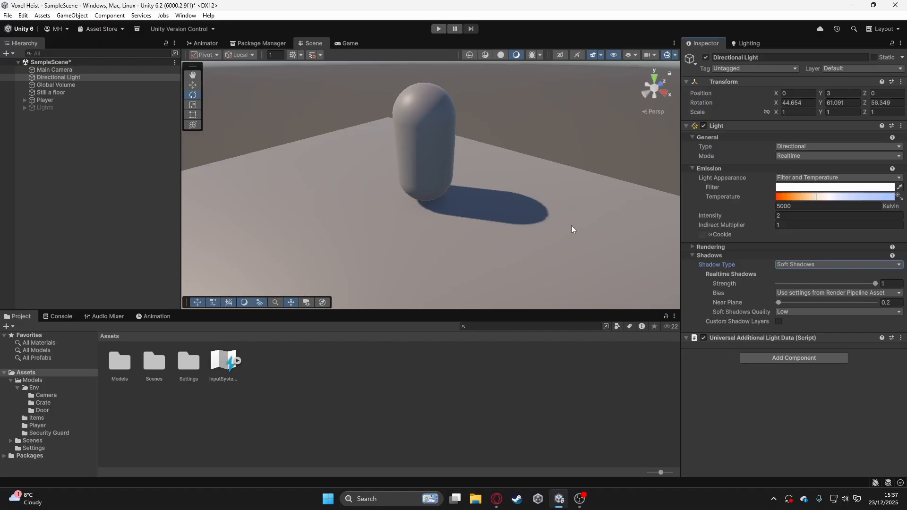
pyautogui.scroll(-3, 571, 226)
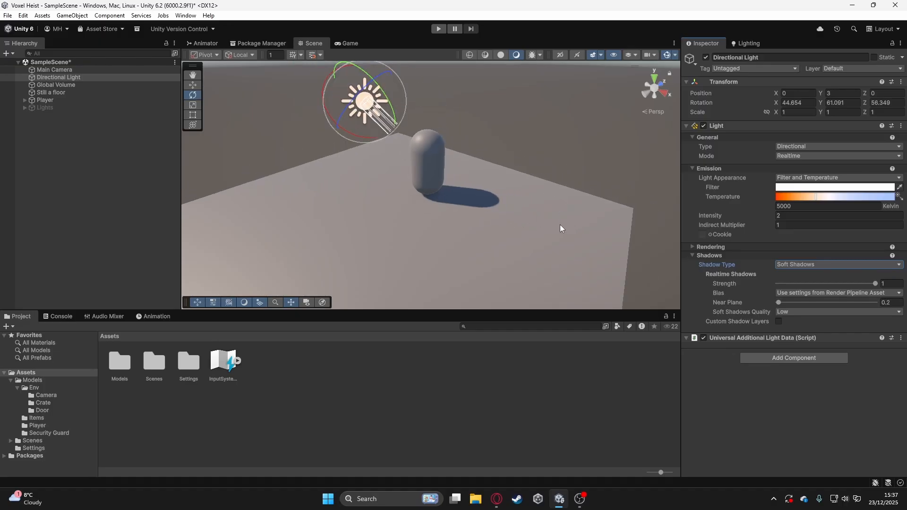
pyautogui.scroll(-5, 557, 225)
pyautogui.hotkey('ctrl', 's')
pyautogui.click(70, 132)
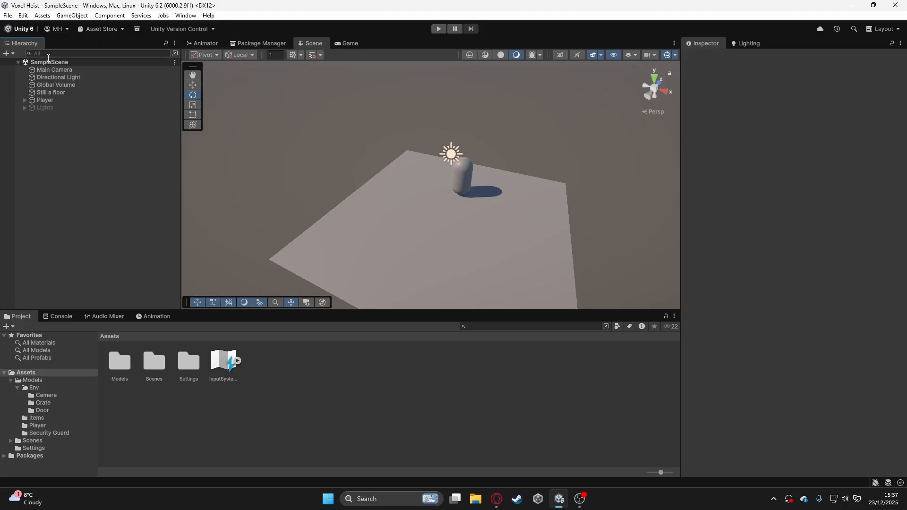
# View the light types that can be added to the scene without creating one
pyautogui.rightClick(87, 186)
pyautogui.moveTo(182, 388)
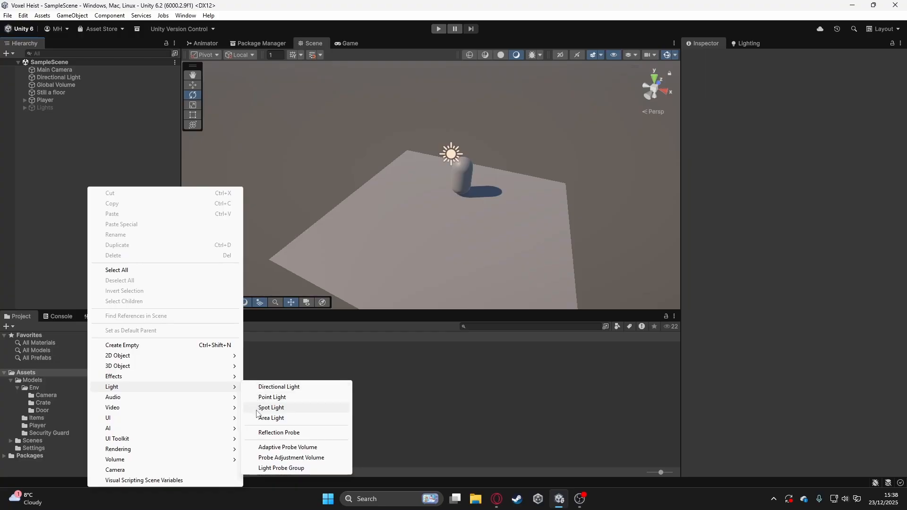
pyautogui.click(98, 141)
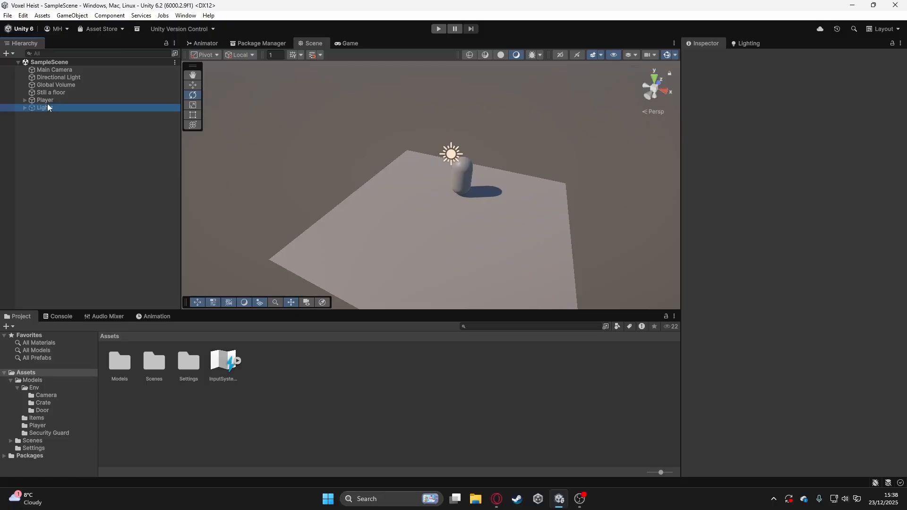
pyautogui.click(63, 109)
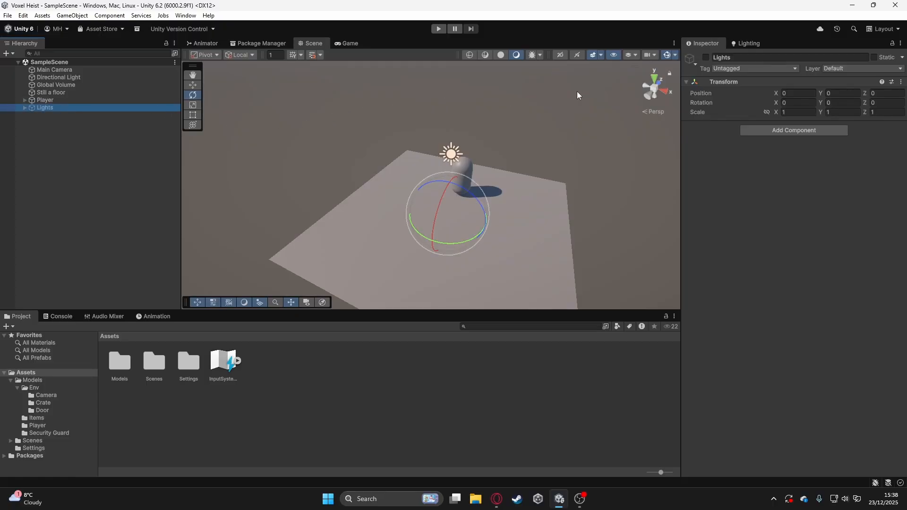
pyautogui.click(63, 126)
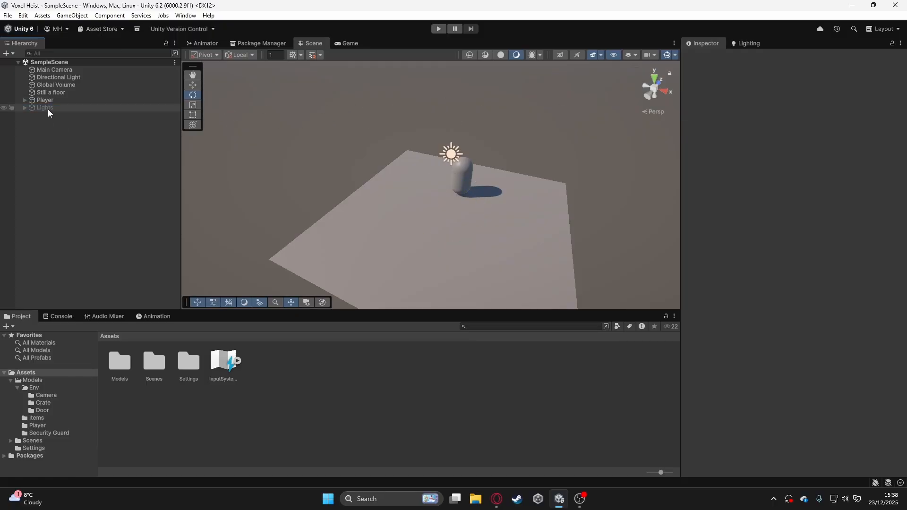
pyautogui.click(48, 109)
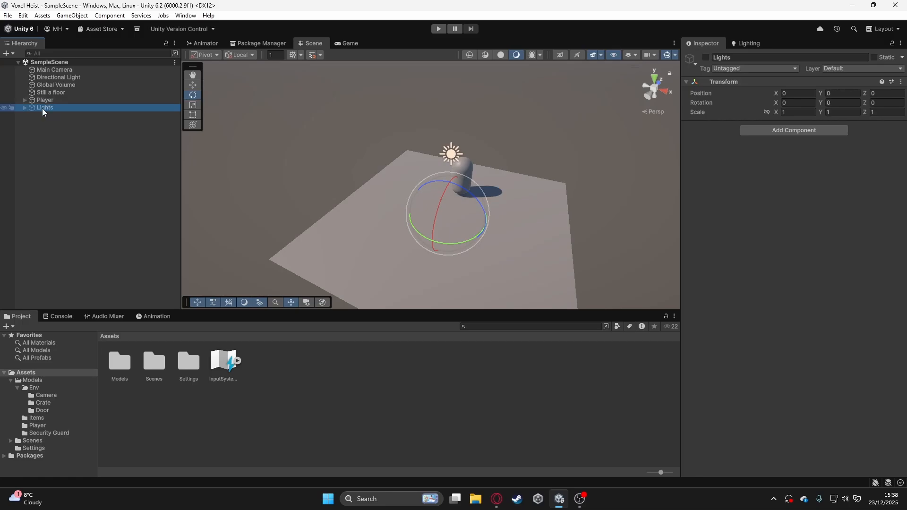
pyautogui.click(52, 130)
pyautogui.click(46, 101)
pyautogui.click(45, 108)
pyautogui.click(53, 124)
# Deactivate the Directional Light object in the scene
pyautogui.click(67, 77)
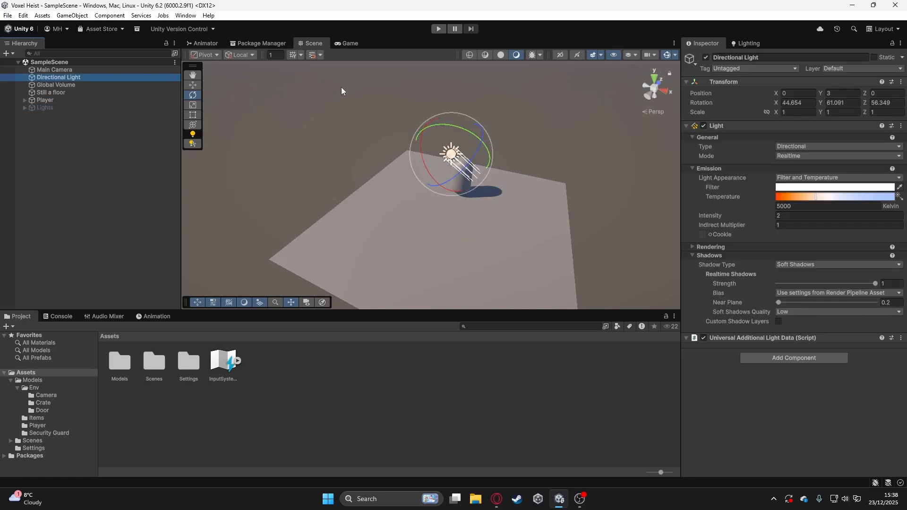
pyautogui.click(705, 58)
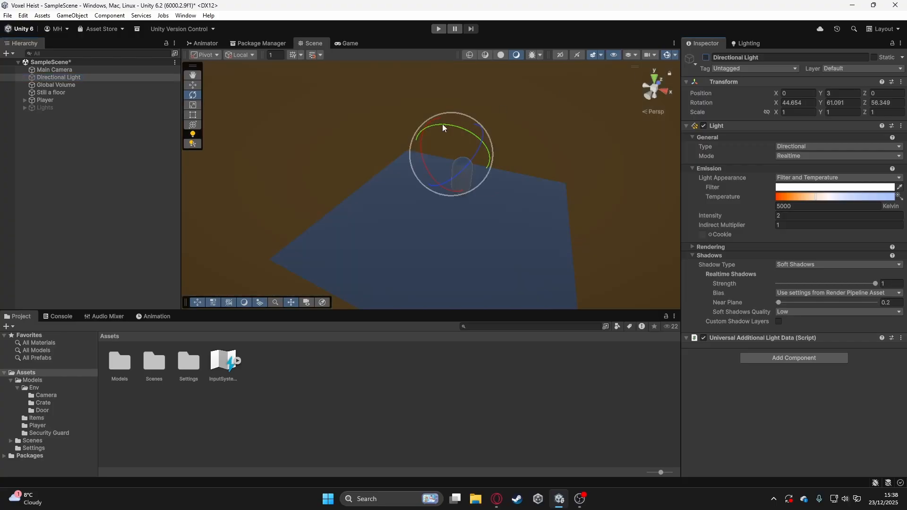
# Expand the Lights group in the scene hierarchy and activate it
pyautogui.click(106, 178)
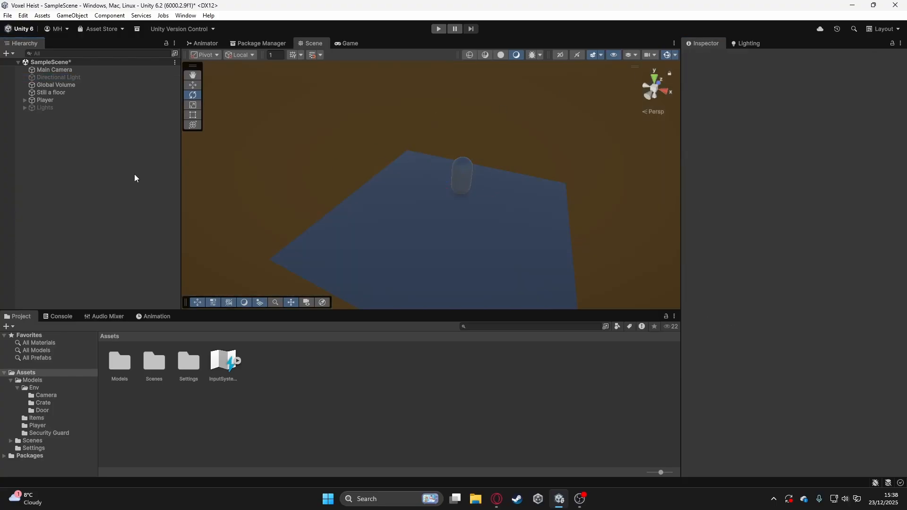
pyautogui.moveTo(282, 155); pyautogui.dragTo(330, 170, button='right')
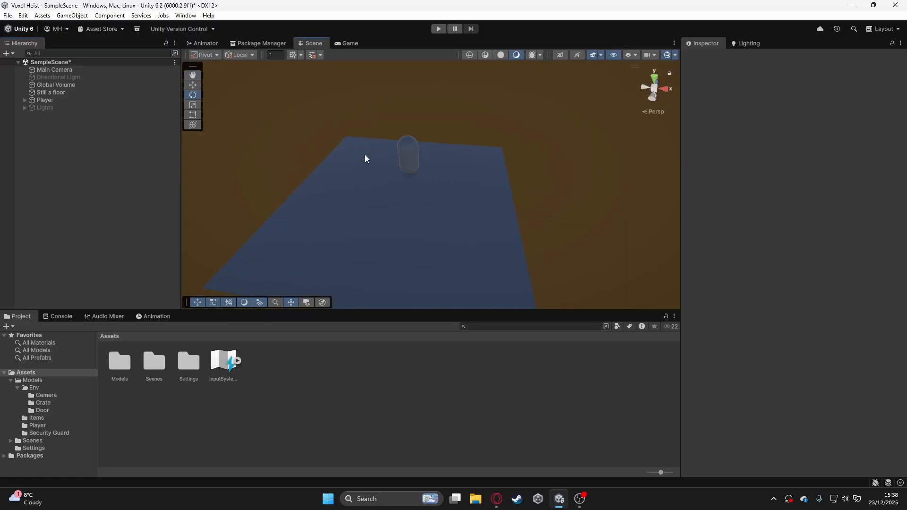
pyautogui.click(23, 109)
pyautogui.click(52, 109)
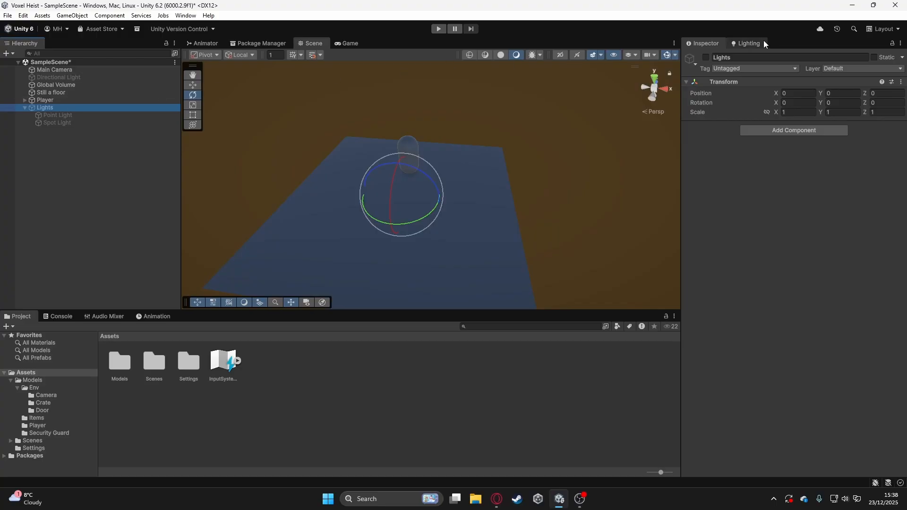
pyautogui.click(706, 57)
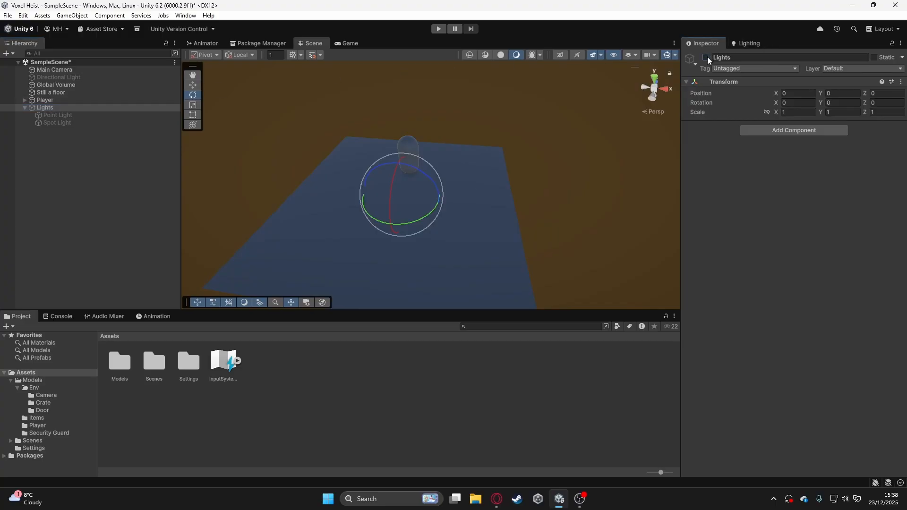
# Deactivate the Spot Light inside the Lights group, leaving the Point Light active
pyautogui.click(81, 132)
pyautogui.click(66, 116)
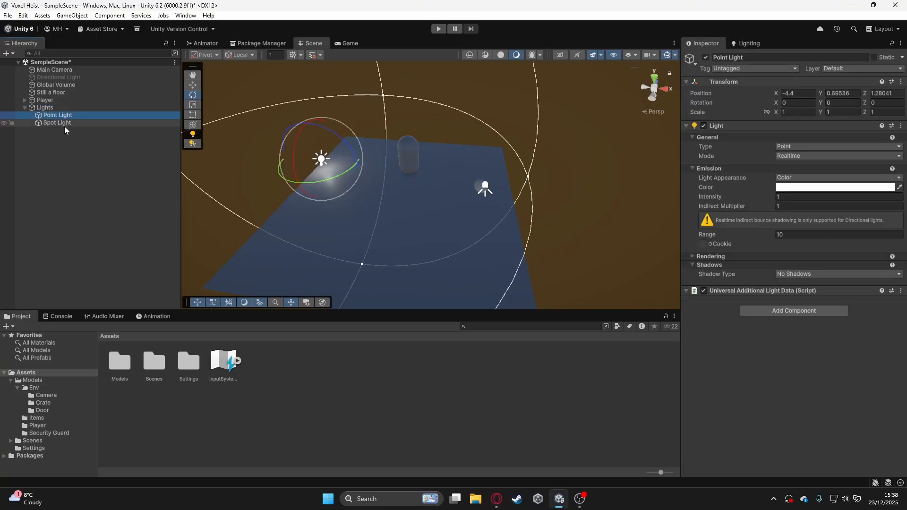
pyautogui.click(64, 126)
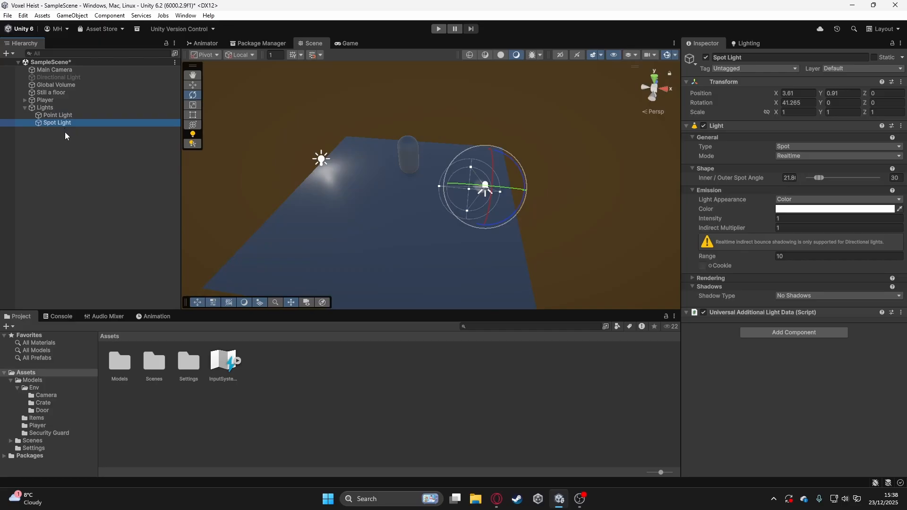
pyautogui.click(705, 58)
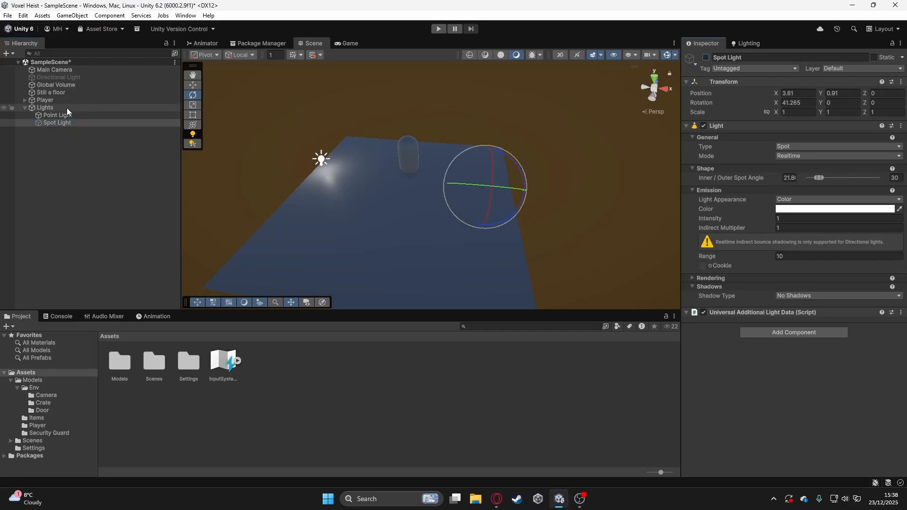
# Move the Point Light over the middle of the floor, to about X -0.44 and Z -1.42
pyautogui.click(44, 115)
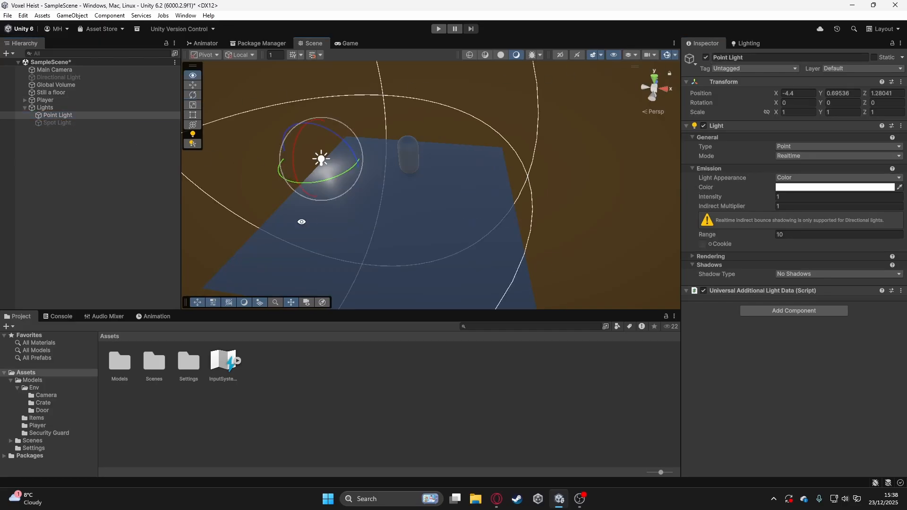
pyautogui.moveTo(302, 219); pyautogui.dragTo(357, 218, button='middle')
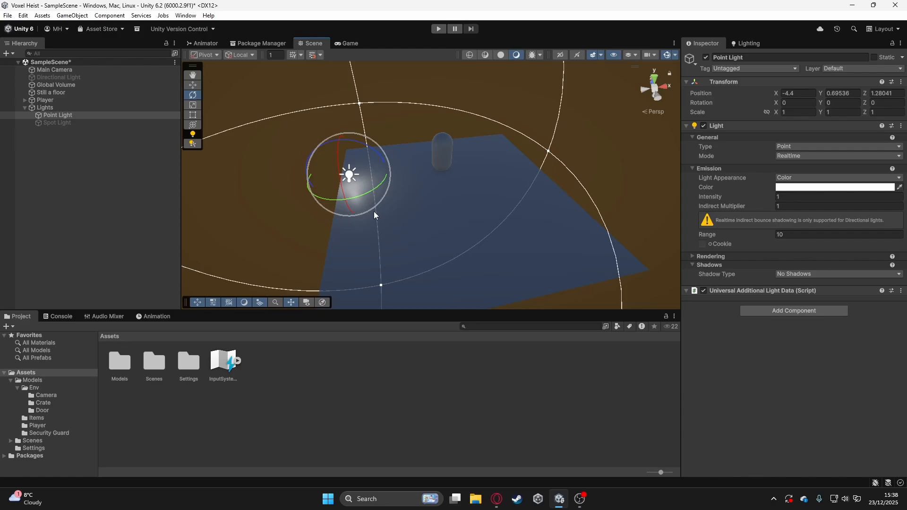
pyautogui.press('w')
pyautogui.moveTo(352, 176); pyautogui.dragTo(455, 207)
pyautogui.press('f')
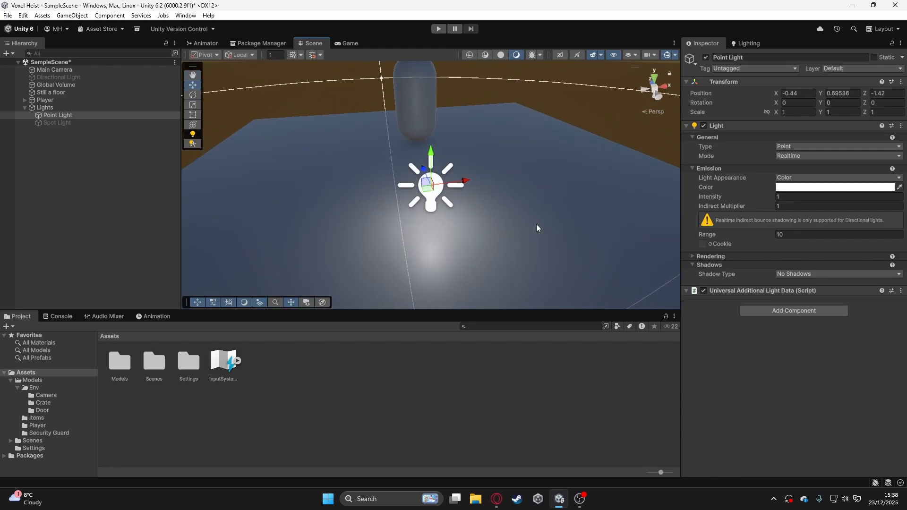
pyautogui.scroll(-5, 537, 224)
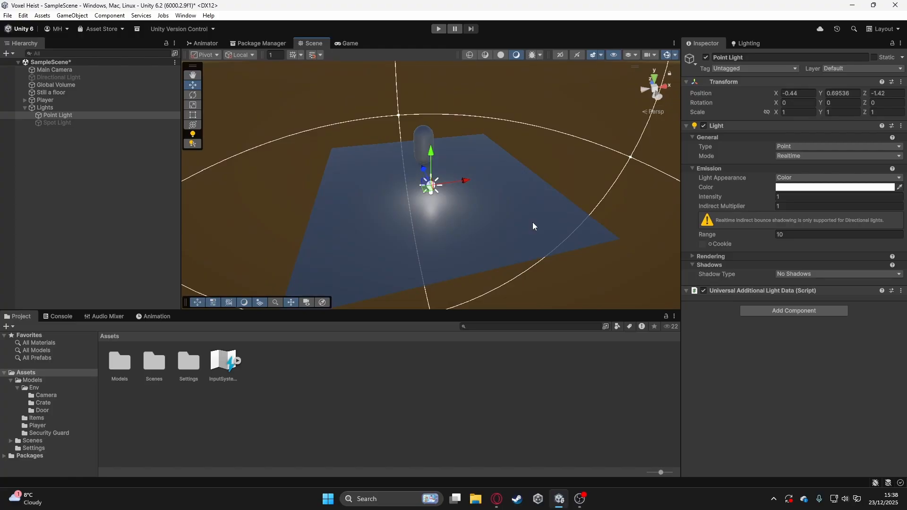
# Try the Filter and Temperature light appearance on the Point Light and return it to Color
pyautogui.click(787, 178)
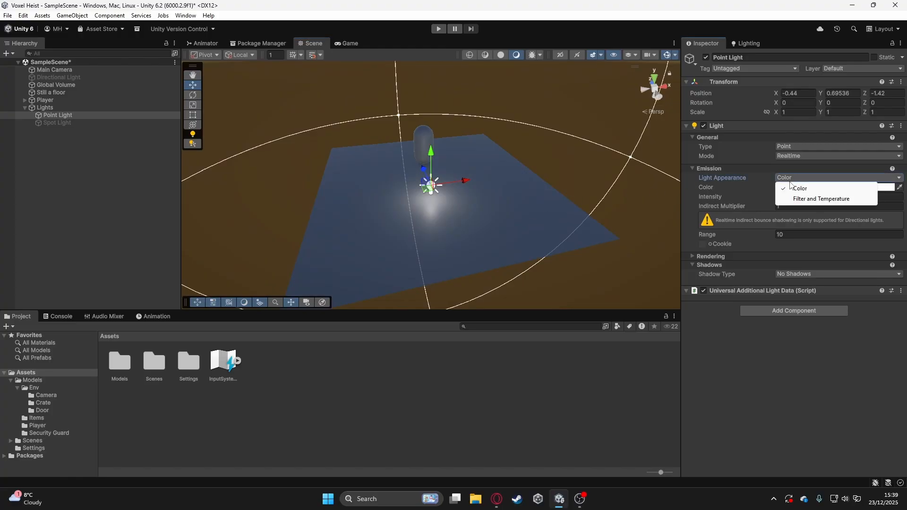
pyautogui.click(801, 199)
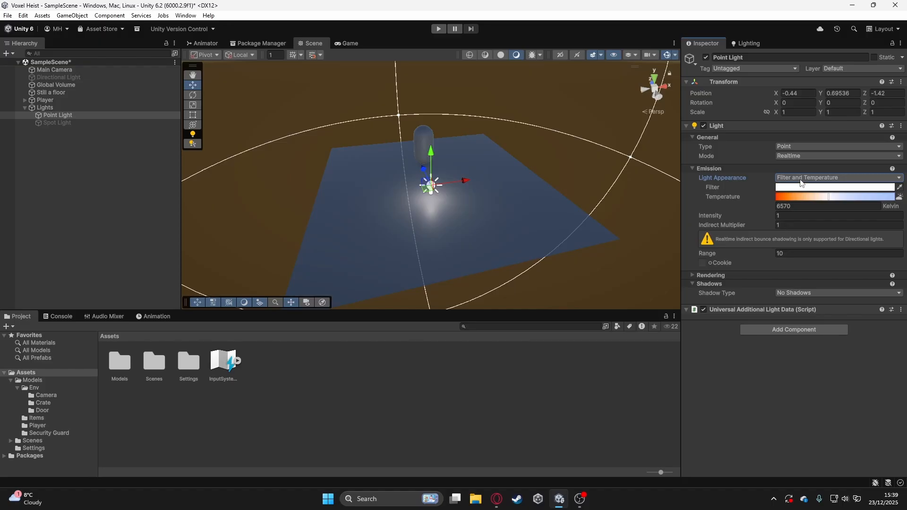
pyautogui.click(802, 182)
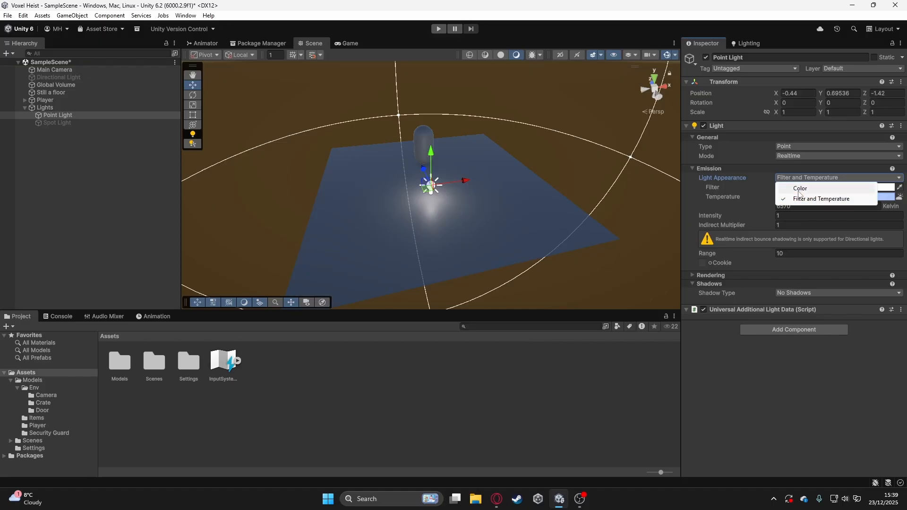
pyautogui.click(799, 190)
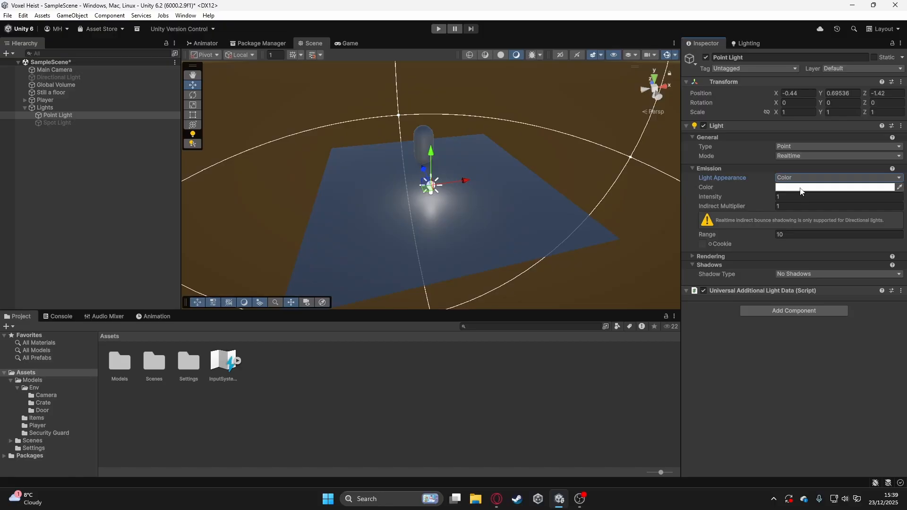
# Try different intensity and range values on the Point Light, ending with intensity 1 and range 10
pyautogui.moveTo(718, 196); pyautogui.dragTo(779, 204)
pyautogui.keyDown('alt'); pyautogui.moveTo(541, 234); pyautogui.dragTo(470, 240); pyautogui.keyUp('alt')
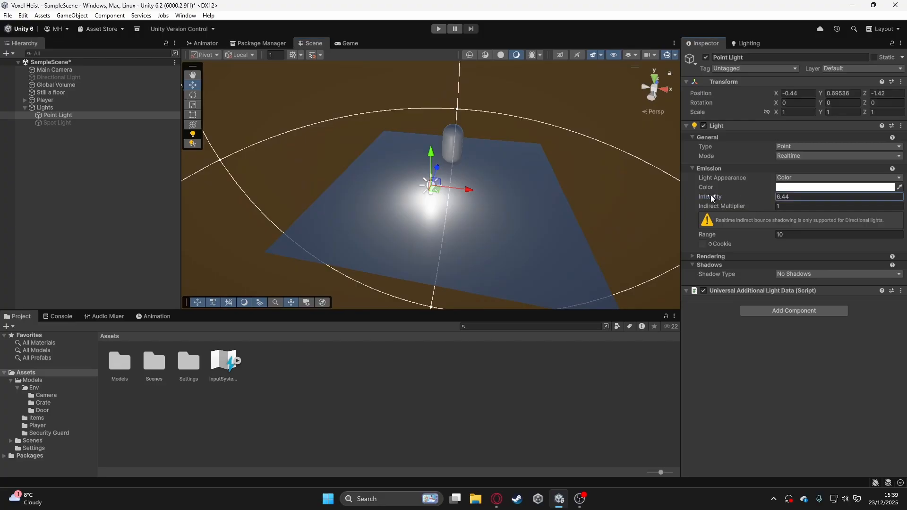
pyautogui.moveTo(711, 194); pyautogui.dragTo(603, 256)
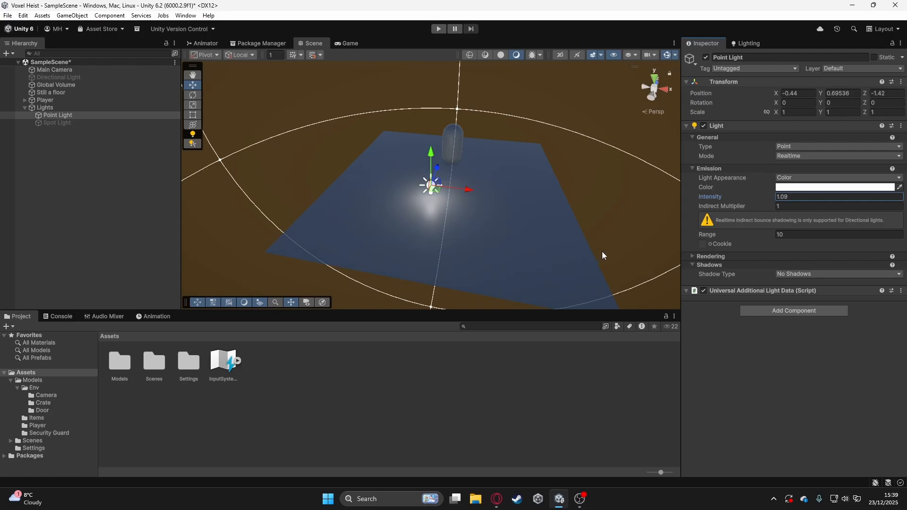
pyautogui.click(793, 195)
pyautogui.write('1')
pyautogui.moveTo(710, 234); pyautogui.dragTo(649, 236)
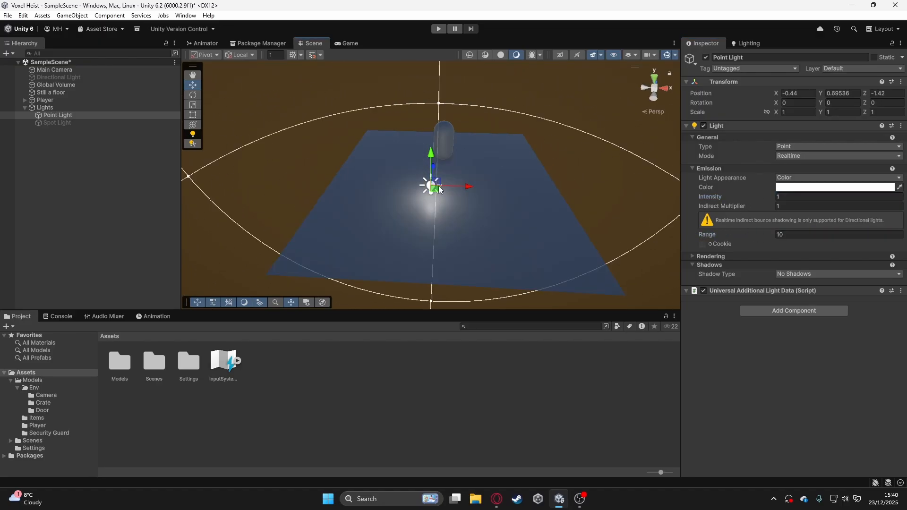
# Move the Point Light toward the floor's edge, to about X -3.32 and Y 1.13, and deselect it
pyautogui.moveTo(437, 185); pyautogui.dragTo(361, 174)
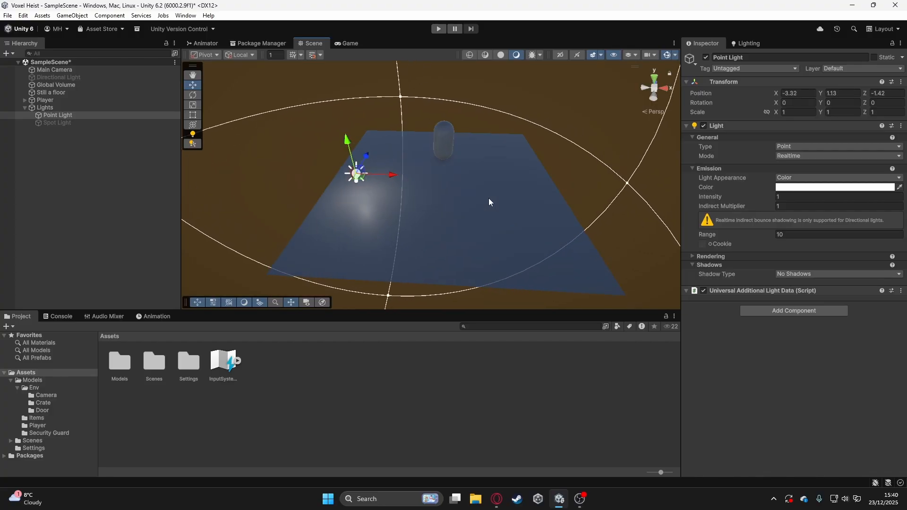
pyautogui.click(488, 202)
# Add a 3D cube to the scene at the top level of the hierarchy
pyautogui.click(95, 183)
pyautogui.rightClick(95, 184)
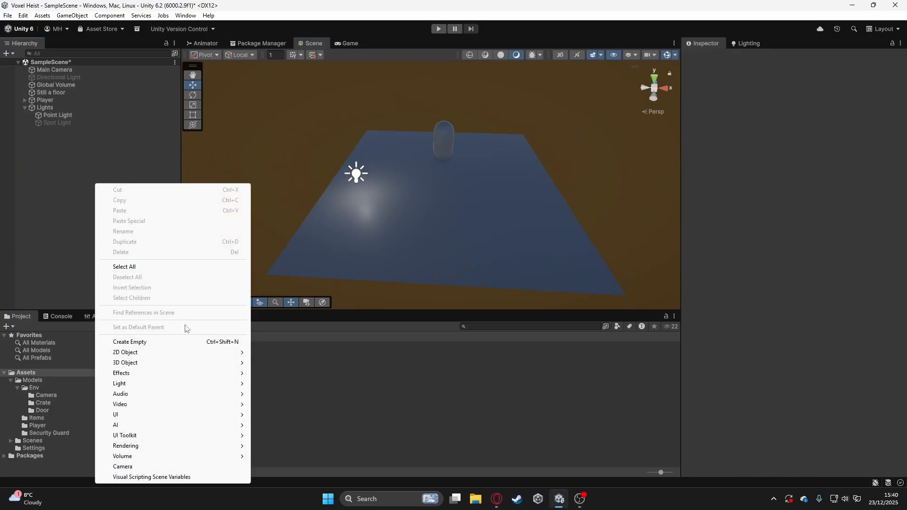
pyautogui.moveTo(212, 364)
pyautogui.click(269, 362)
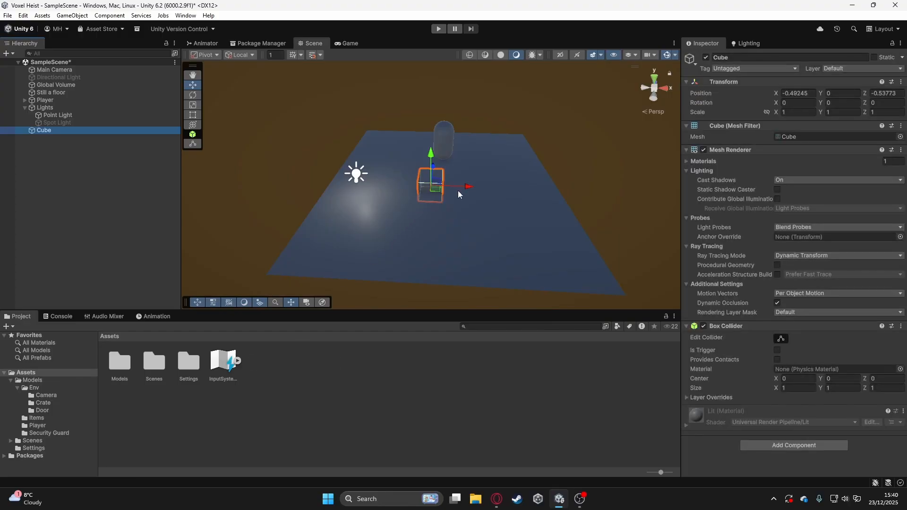
# Scale the cube into a thin post, about 0.21 on X and 0.25 on Z
pyautogui.press('e')
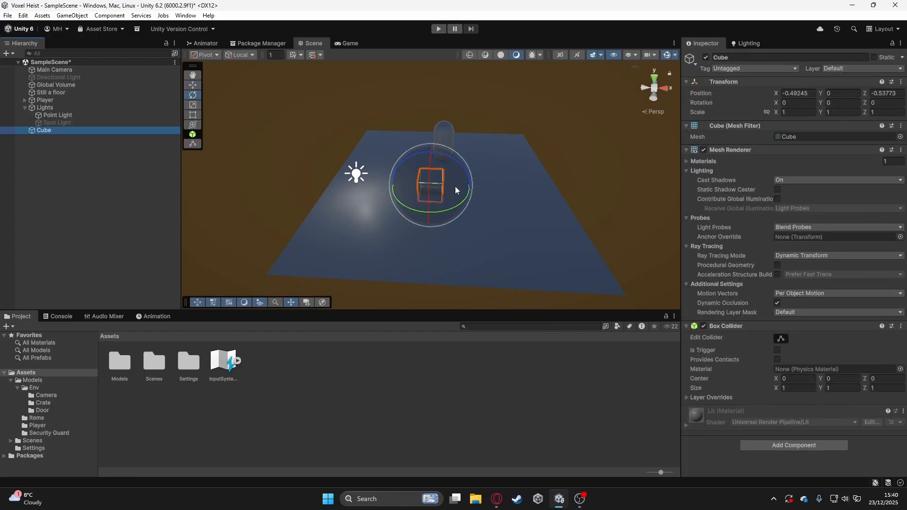
pyautogui.press('r')
pyautogui.moveTo(460, 182); pyautogui.dragTo(438, 192)
pyautogui.keyDown('alt'); pyautogui.moveTo(437, 193); pyautogui.dragTo(267, 238); pyautogui.keyUp('alt')
pyautogui.moveTo(484, 188); pyautogui.dragTo(586, 141)
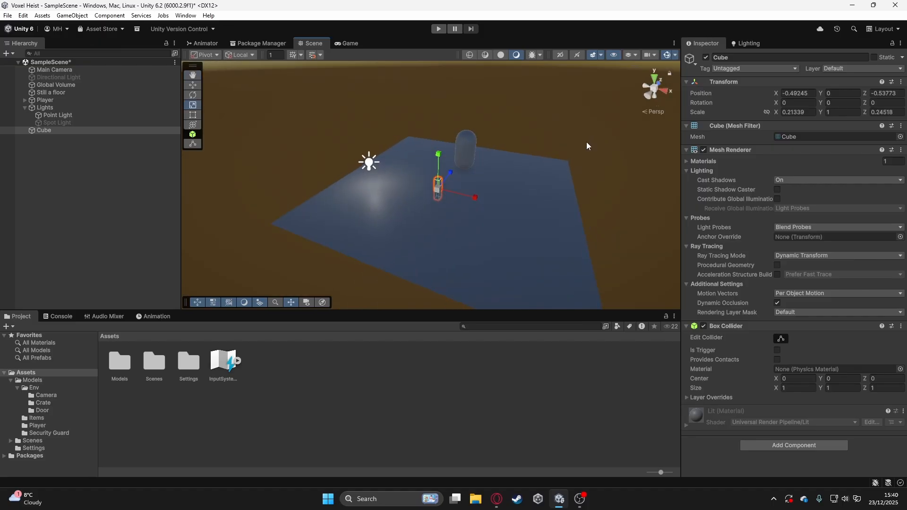
pyautogui.click(586, 142)
# Move the cube up onto the floor beside the Point Light, to about X -1.4 and Y 0.52
pyautogui.click(44, 130)
pyautogui.press('w')
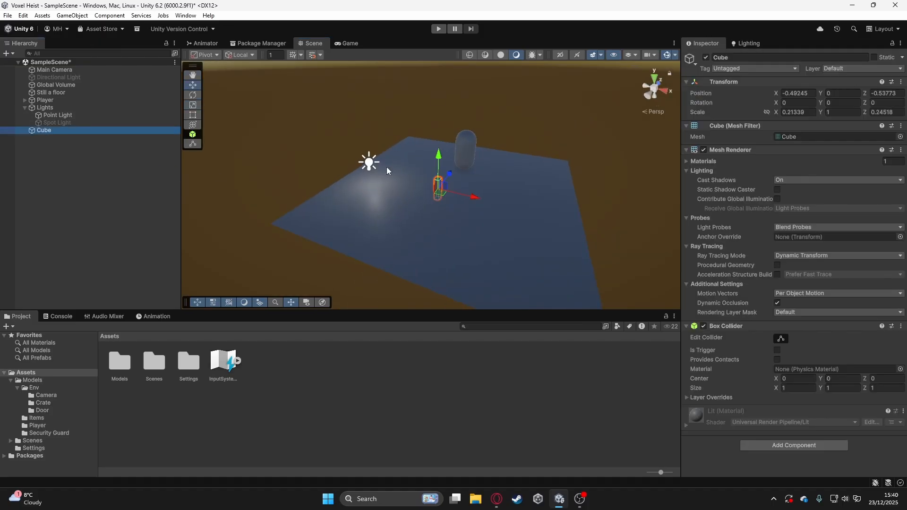
pyautogui.moveTo(442, 187); pyautogui.dragTo(423, 174)
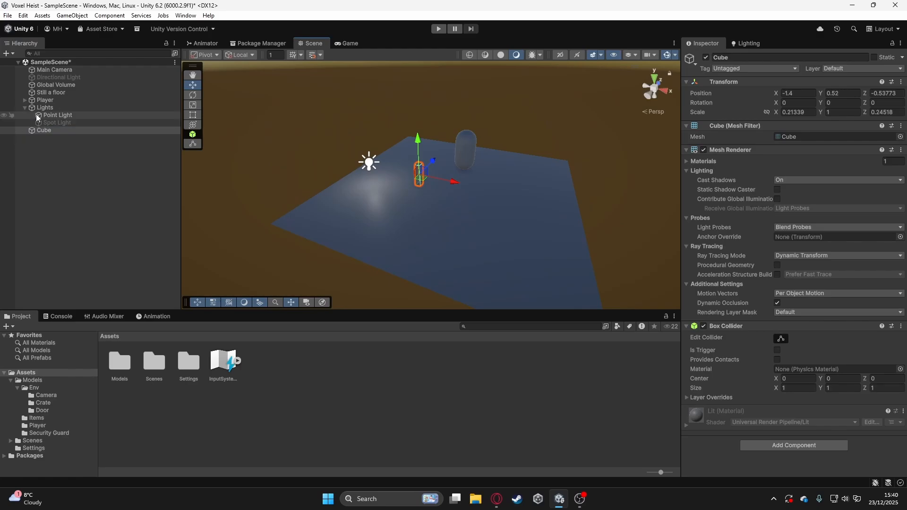
# Make the Point Light a child of the cube and set its local position to 0, 0, 0
pyautogui.moveTo(38, 117)
pyautogui.mouseDown()
pyautogui.moveTo(44, 112)
pyautogui.moveTo(49, 130)
pyautogui.mouseUp()
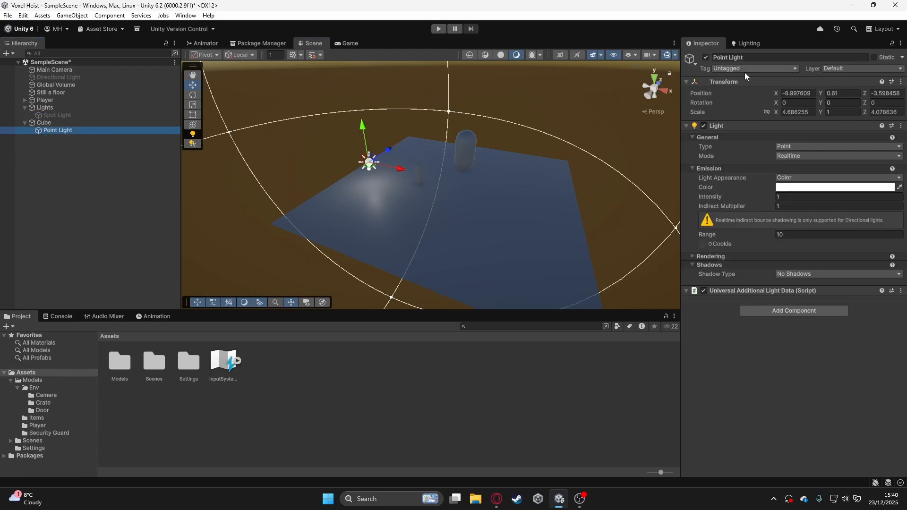
pyautogui.click(799, 93)
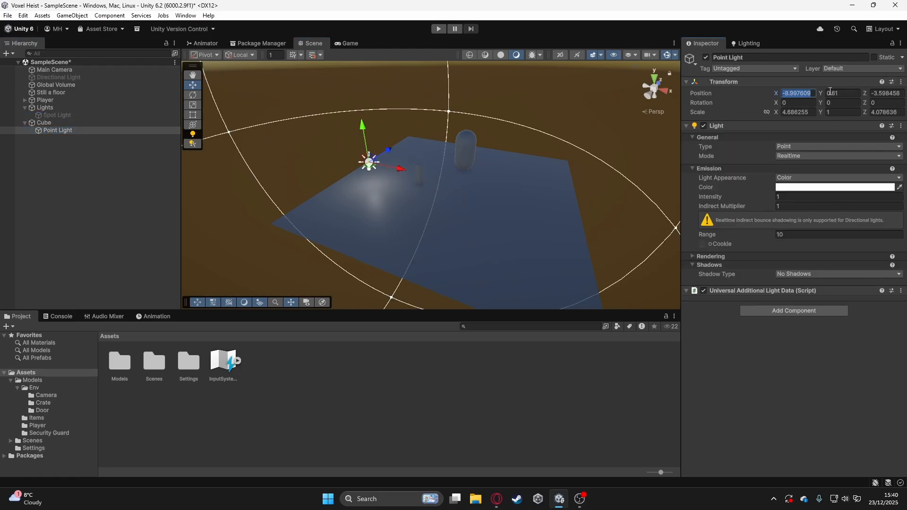
pyautogui.write('0')
pyautogui.click(889, 94)
pyautogui.write('0')
pyautogui.click(844, 93)
pyautogui.write('0')
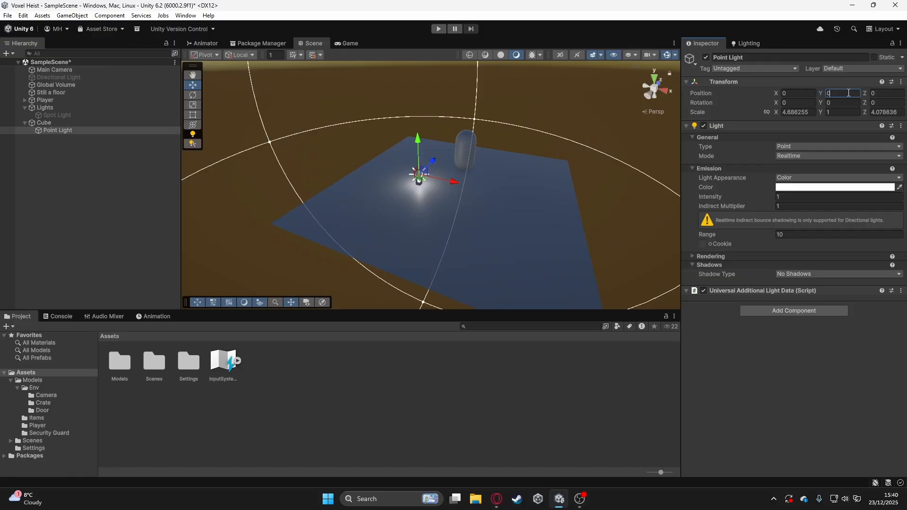
pyautogui.click(91, 183)
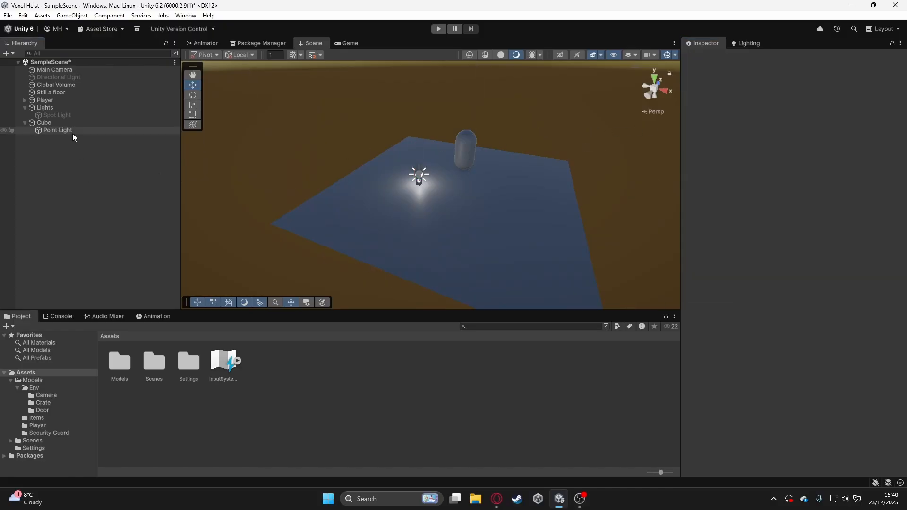
# Raise the Point Light to the top of the cube post, at about Y 0.613
pyautogui.doubleClick(71, 132)
pyautogui.scroll(8, 432, 160)
pyautogui.keyDown('alt'); pyautogui.moveTo(435, 160); pyautogui.dragTo(441, 187); pyautogui.keyUp('alt')
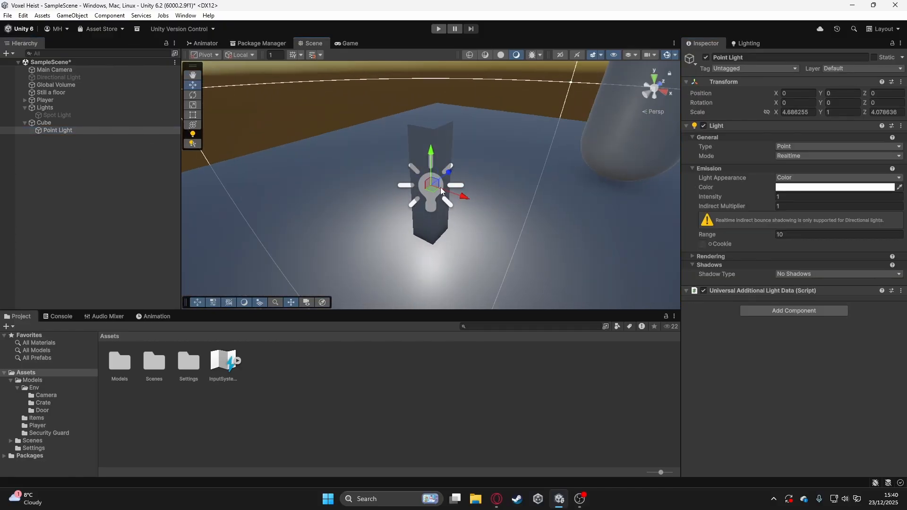
pyautogui.moveTo(428, 156); pyautogui.dragTo(437, 64)
pyautogui.keyDown('alt'); pyautogui.moveTo(291, 174); pyautogui.dragTo(428, 179); pyautogui.keyUp('alt')
pyautogui.scroll(-8, 440, 177)
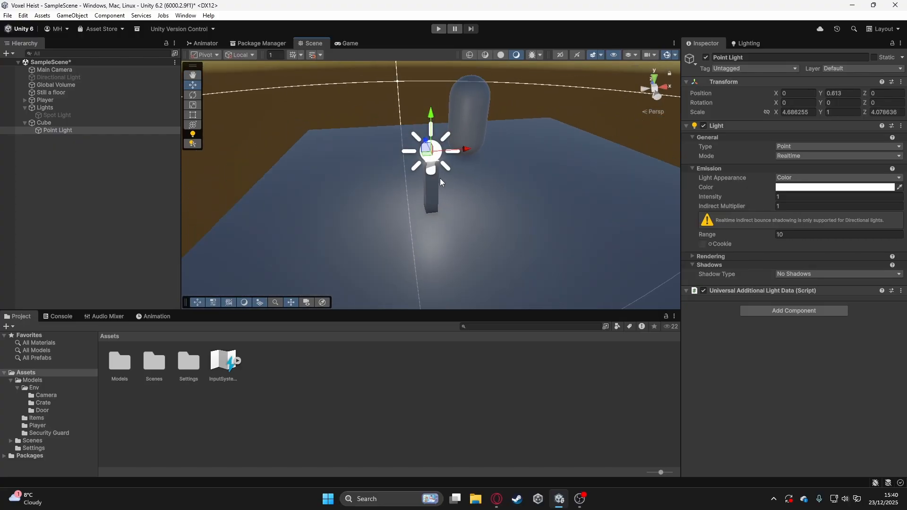
pyautogui.keyDown('alt'); pyautogui.moveTo(566, 204); pyautogui.dragTo(488, 198); pyautogui.keyUp('alt')
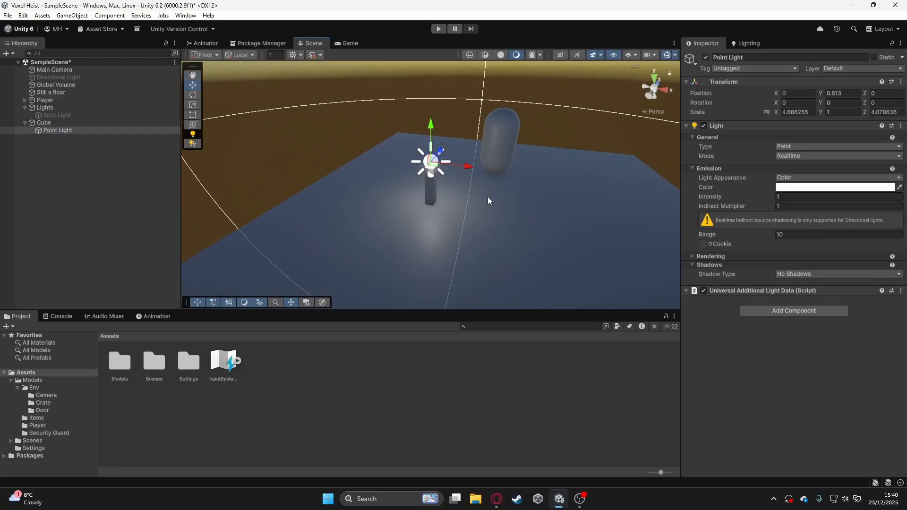
# Hide the scene gizmos to view the lit post without the light icon, and select the cube
pyautogui.click(246, 154)
pyautogui.keyDown('alt'); pyautogui.moveTo(291, 187); pyautogui.dragTo(393, 182); pyautogui.keyUp('alt')
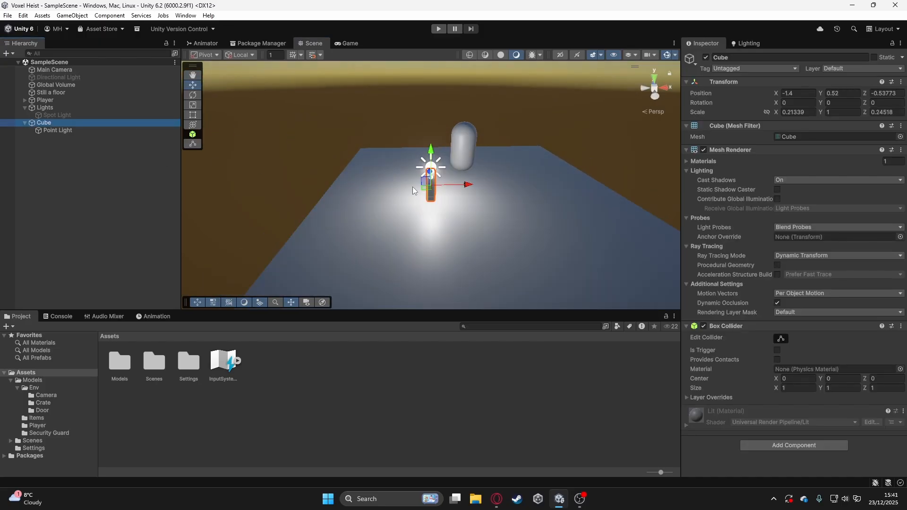
pyautogui.click(334, 111)
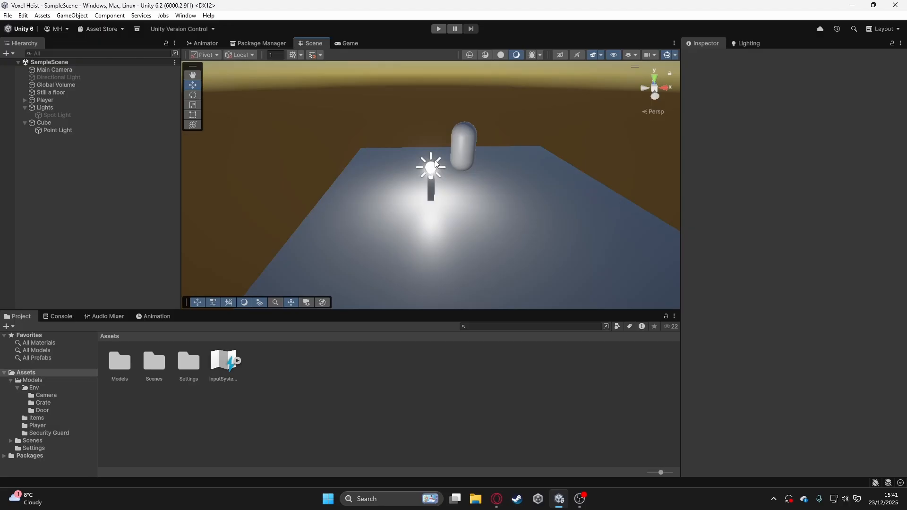
pyautogui.click(666, 56)
pyautogui.click(58, 124)
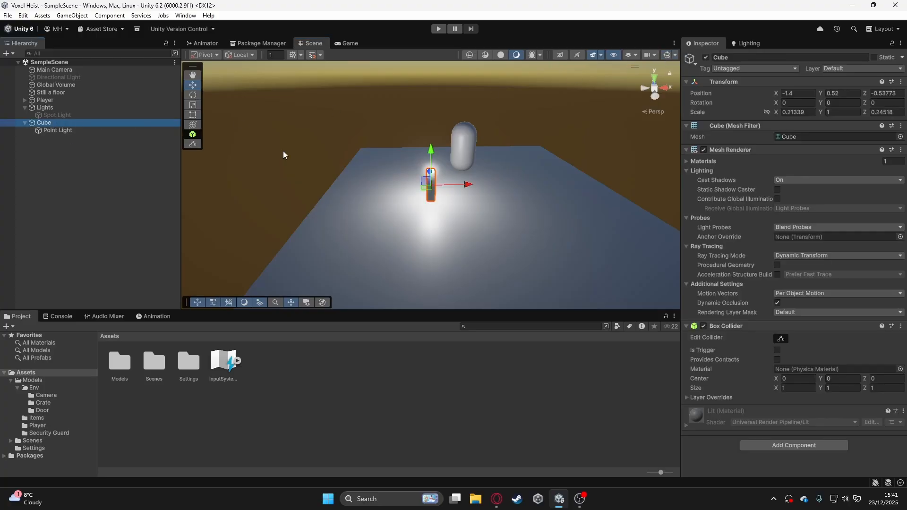
# Try moving the cube lamp post together with its child Point Light, undo the change, and select the Point Light
pyautogui.moveTo(424, 182)
pyautogui.mouseDown()
pyautogui.moveTo(432, 174)
pyautogui.moveTo(362, 170)
pyautogui.moveTo(560, 165)
pyautogui.moveTo(405, 183)
pyautogui.moveTo(426, 180)
pyautogui.mouseUp()
pyautogui.press('e')
pyautogui.hotkey('ctrl', 'z')
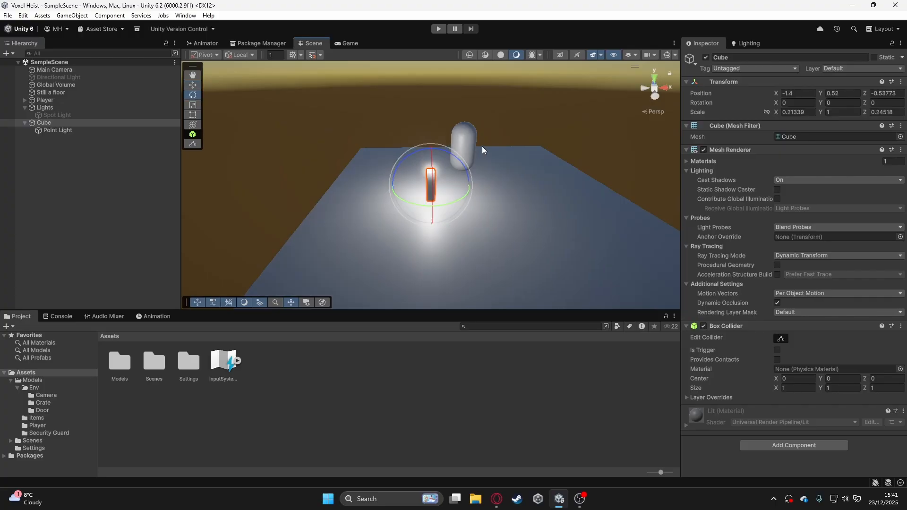
pyautogui.click(505, 121)
pyautogui.click(79, 130)
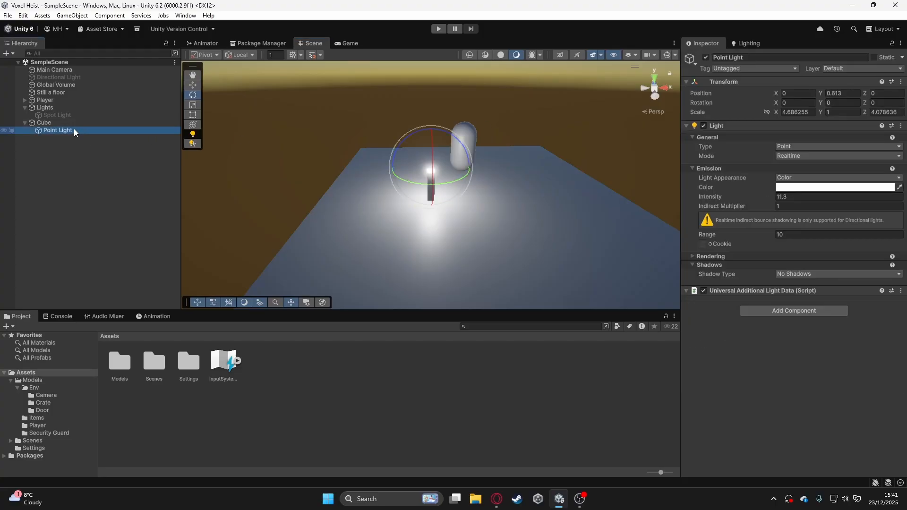
# Undo the lamp post changes until the cube is removed and the Point Light is back under Lights
pyautogui.click(65, 148)
pyautogui.hotkey('ctrl', 'z')
pyautogui.hotkey('ctrl', 'z')
pyautogui.hotkey('ctrl', 'z')
pyautogui.hotkey('ctrl', 'z')
pyautogui.hotkey('ctrl', 'z')
pyautogui.hotkey('ctrl', 'z')
pyautogui.hotkey('ctrl', 'z')
pyautogui.hotkey('ctrl', 'z')
pyautogui.hotkey('ctrl', 'z')
pyautogui.hotkey('ctrl', 'z')
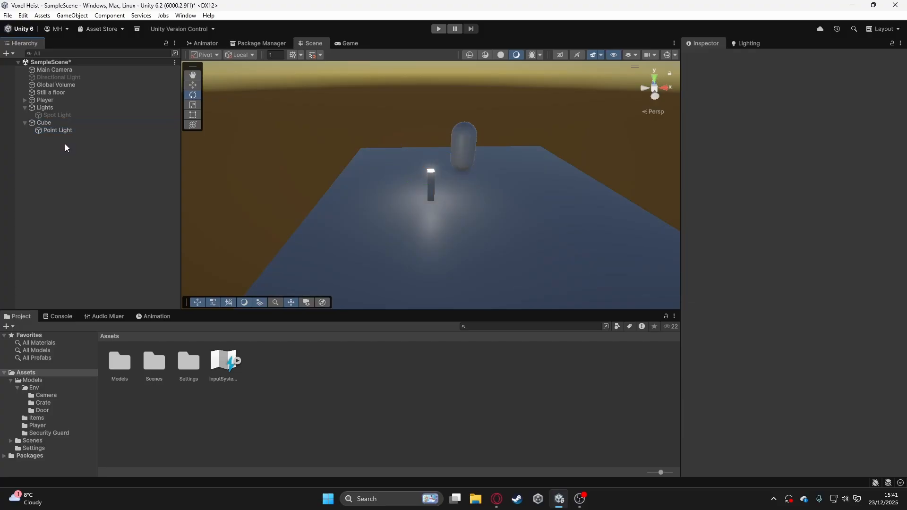
pyautogui.hotkey('ctrl', 'z')
pyautogui.hotkey('ctrl', 'z')
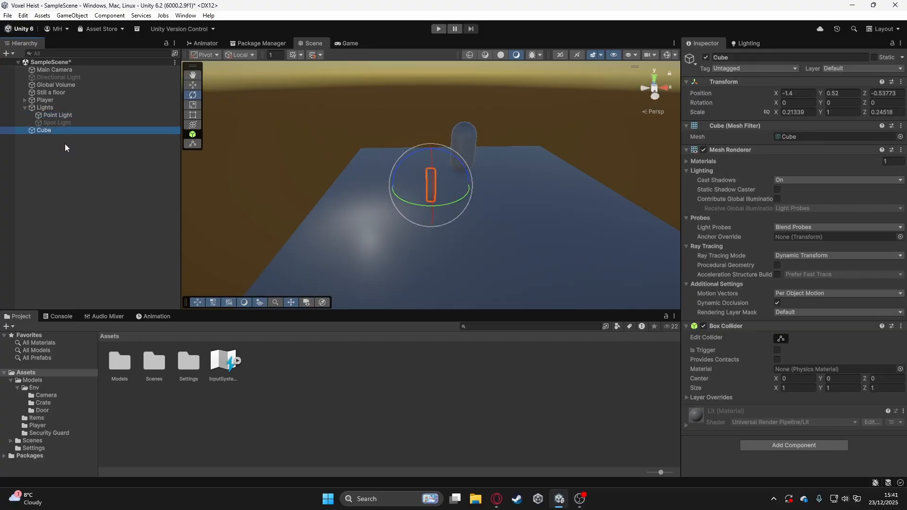
pyautogui.hotkey('ctrl', 'z')
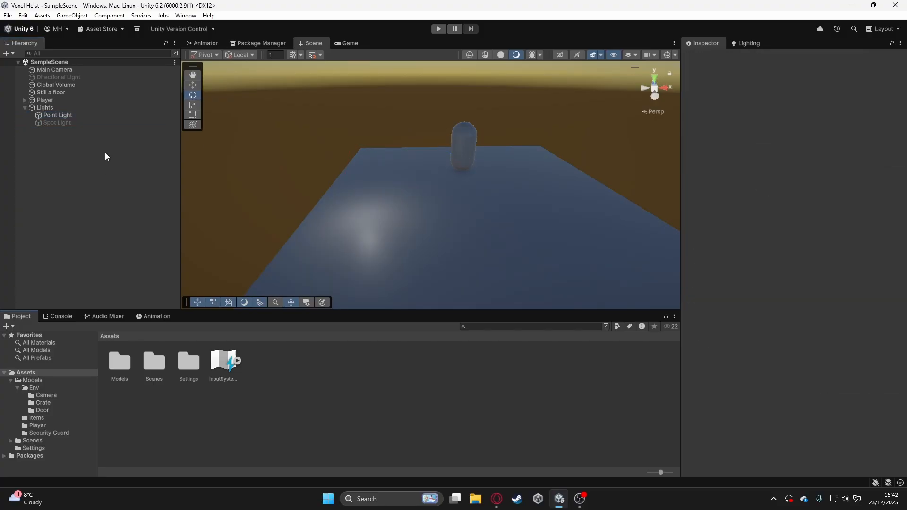
# Turn the scene gizmos back on and select the Player object
pyautogui.click(98, 72)
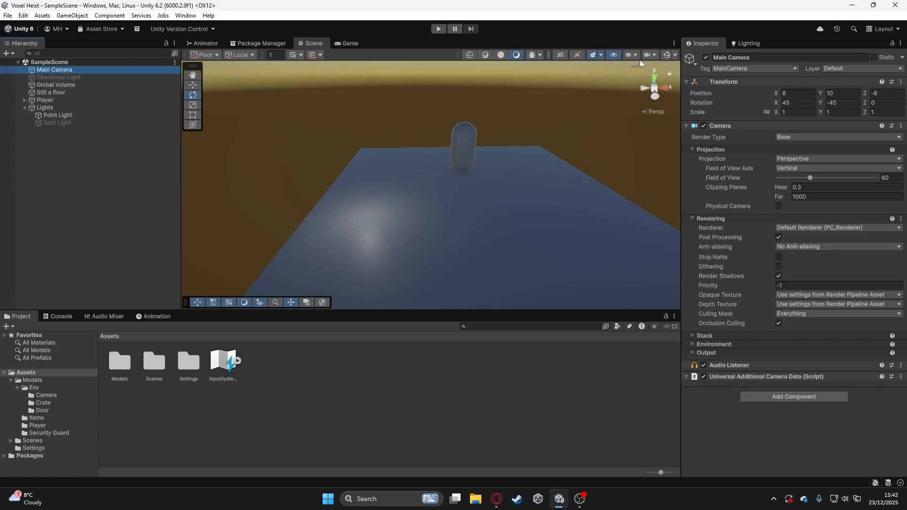
pyautogui.click(666, 55)
pyautogui.moveTo(97, 76); pyautogui.dragTo(75, 90)
pyautogui.click(85, 100)
pyautogui.keyDown('alt'); pyautogui.moveTo(336, 161); pyautogui.dragTo(416, 168); pyautogui.keyUp('alt')
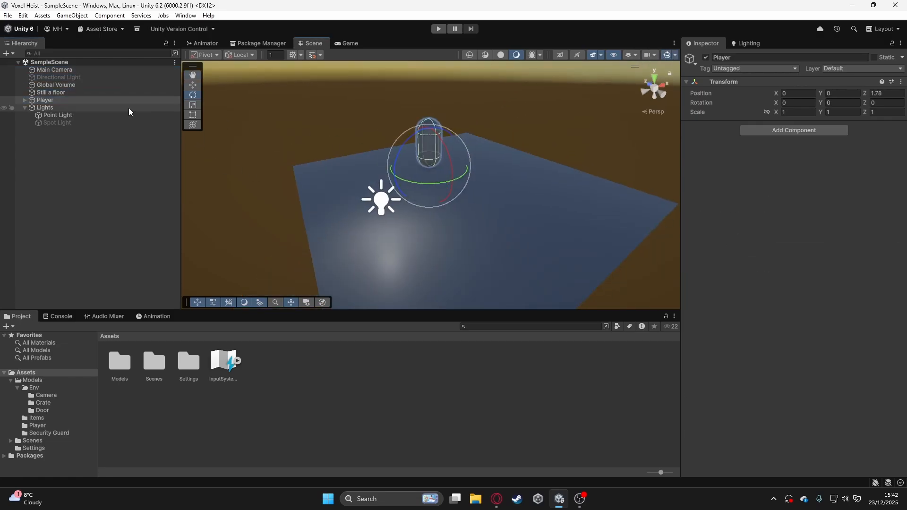
# Expand Player in the hierarchy, select its Player Model child, and activate the Move tool for a close view of its handle
pyautogui.click(25, 100)
pyautogui.click(62, 108)
pyautogui.keyDown('alt'); pyautogui.moveTo(204, 141); pyautogui.dragTo(251, 69); pyautogui.keyUp('alt')
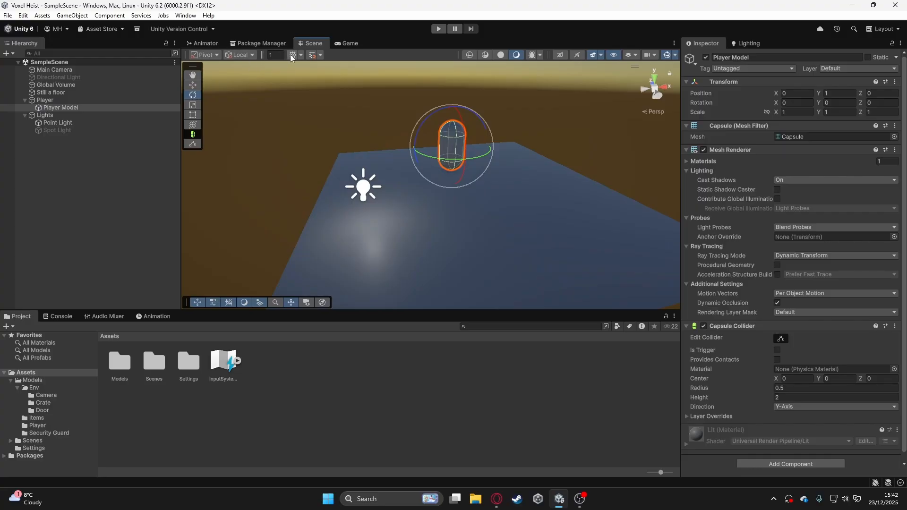
pyautogui.click(194, 83)
pyautogui.keyDown('alt'); pyautogui.moveTo(453, 168); pyautogui.dragTo(452, 192); pyautogui.keyUp('alt')
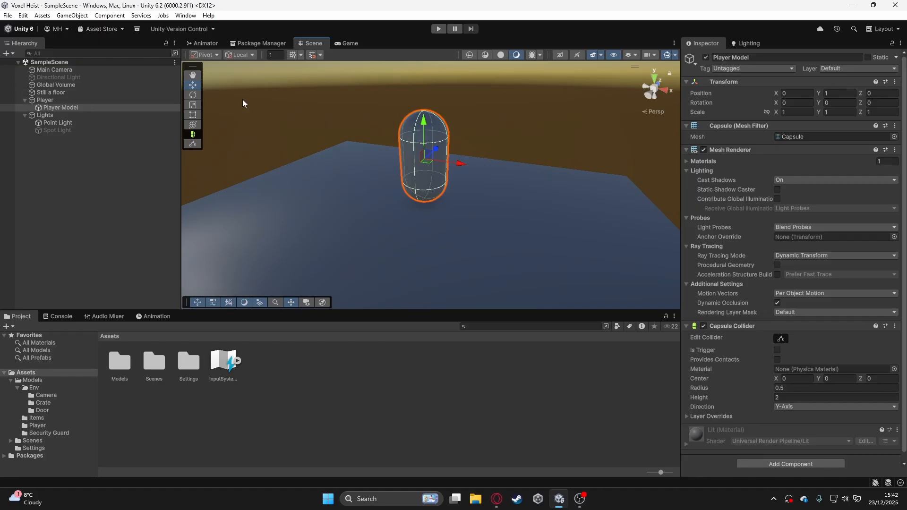
# Select the Player parent object and set the tool handle position to Center
pyautogui.click(77, 100)
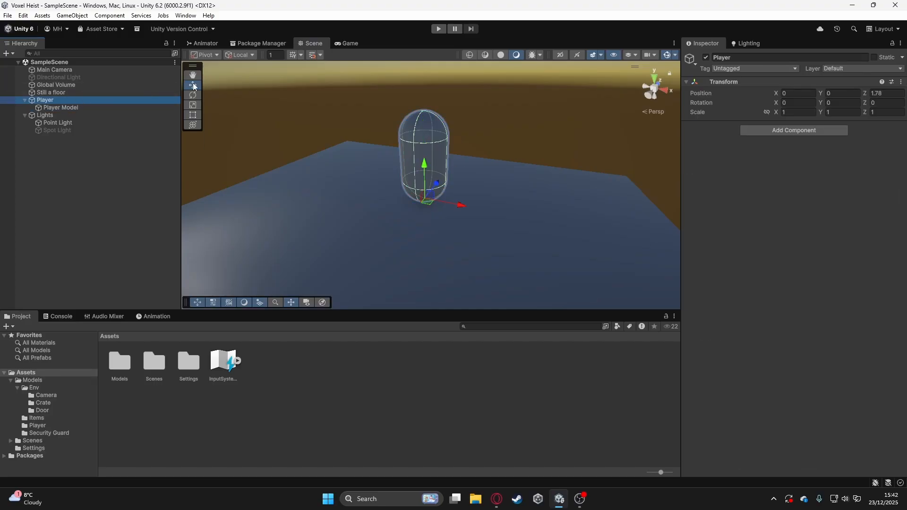
pyautogui.click(209, 56)
pyautogui.click(294, 75)
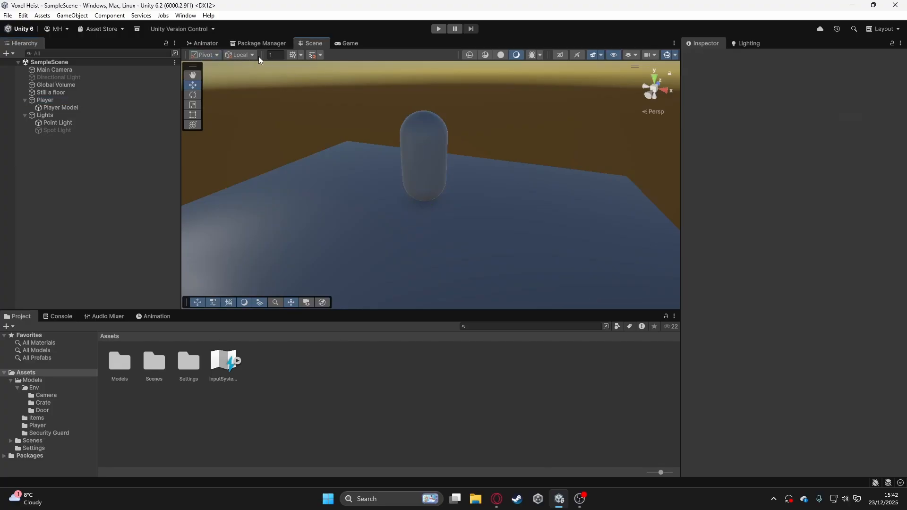
pyautogui.click(207, 56)
pyautogui.click(275, 86)
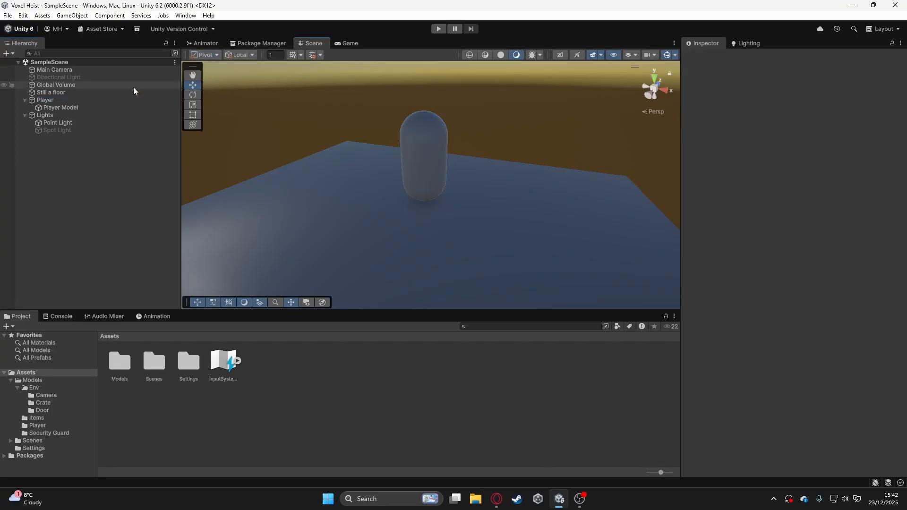
pyautogui.click(86, 99)
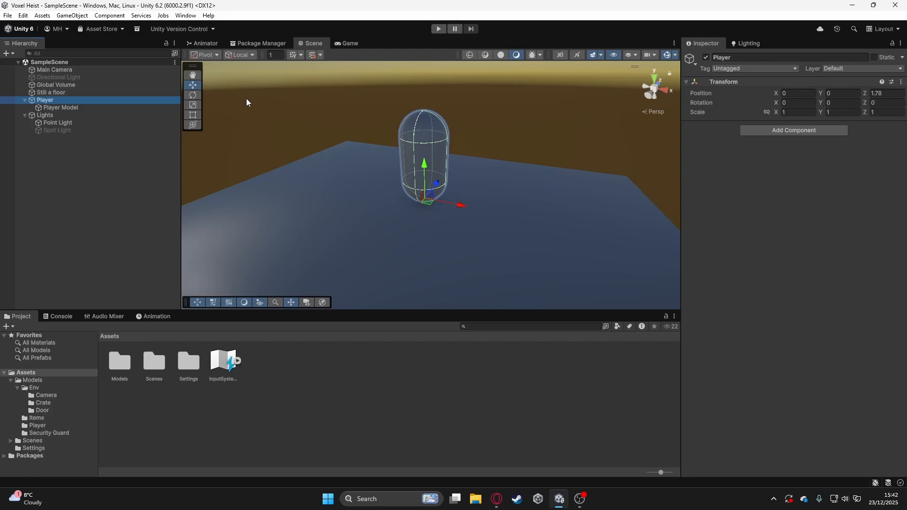
pyautogui.click(205, 55)
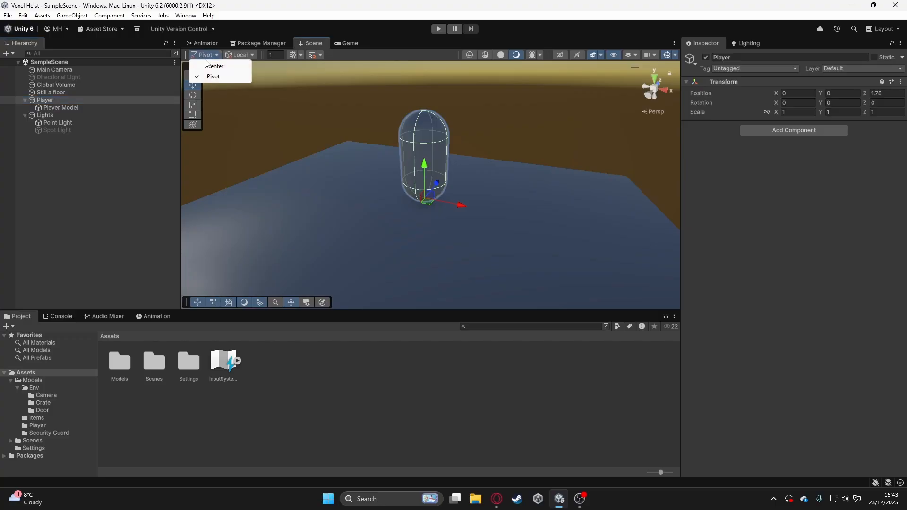
pyautogui.click(210, 66)
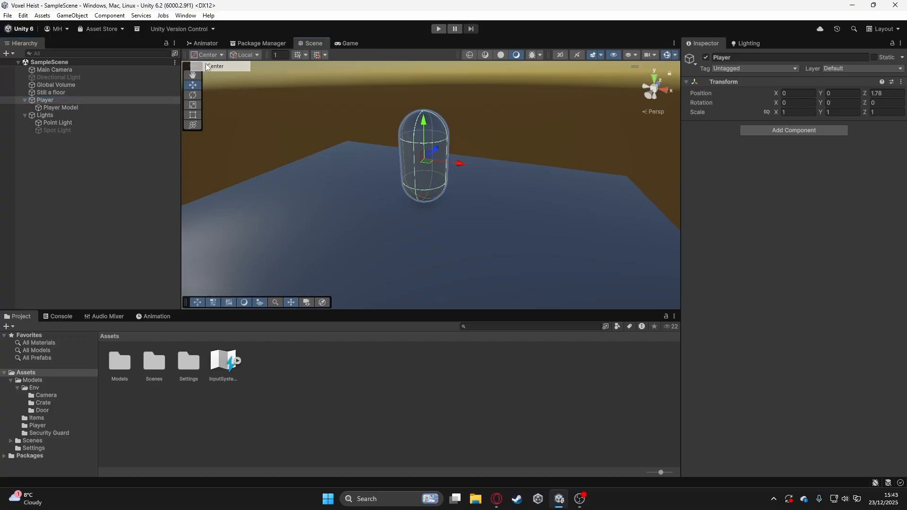
# With the Player Model shifted sideways from its Player parent, set the handle position back to Pivot and save the scene
pyautogui.click(83, 111)
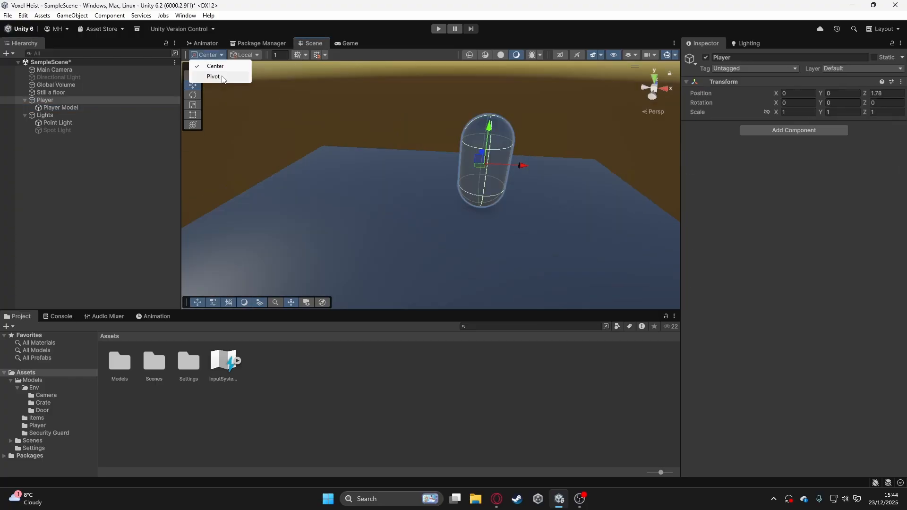
pyautogui.click(219, 77)
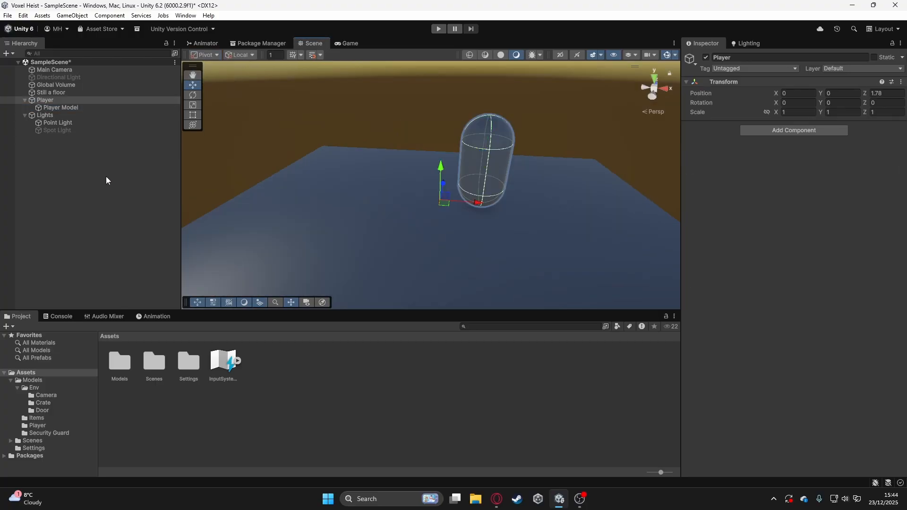
pyautogui.click(133, 156)
pyautogui.hotkey('ctrl', 's')
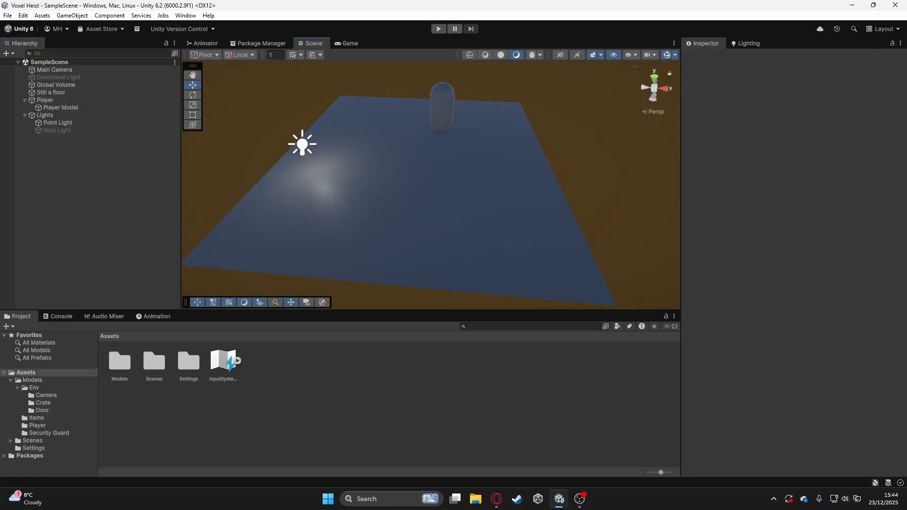
# Deactivate the Point Light, activate the Spot Light instead, and save the scene
pyautogui.click(61, 129)
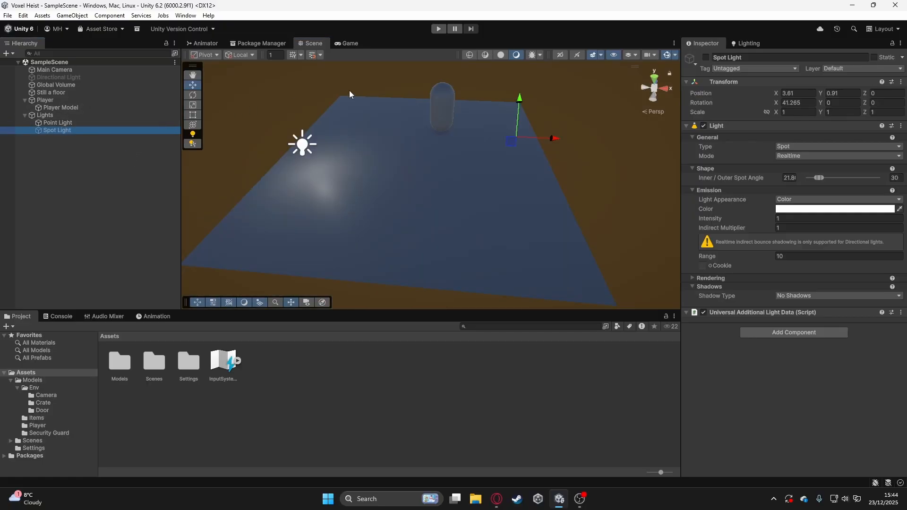
pyautogui.click(92, 123)
pyautogui.click(706, 58)
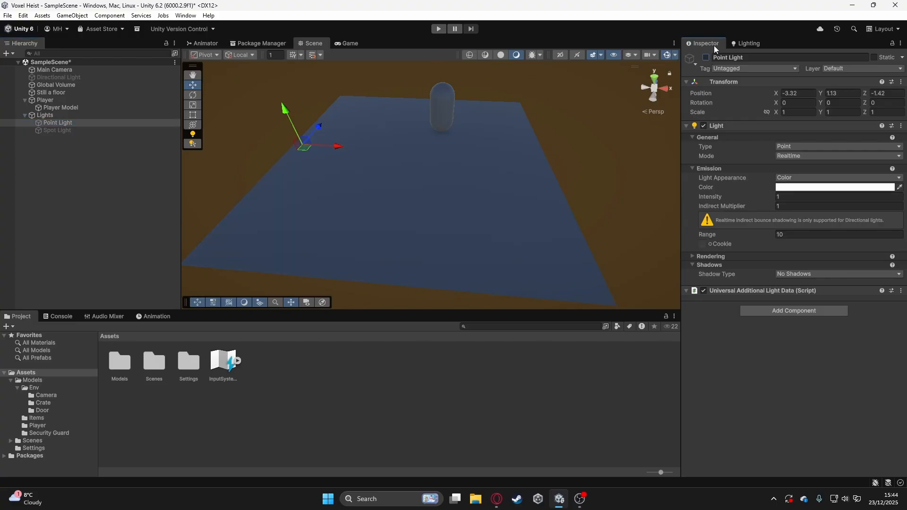
pyautogui.click(95, 131)
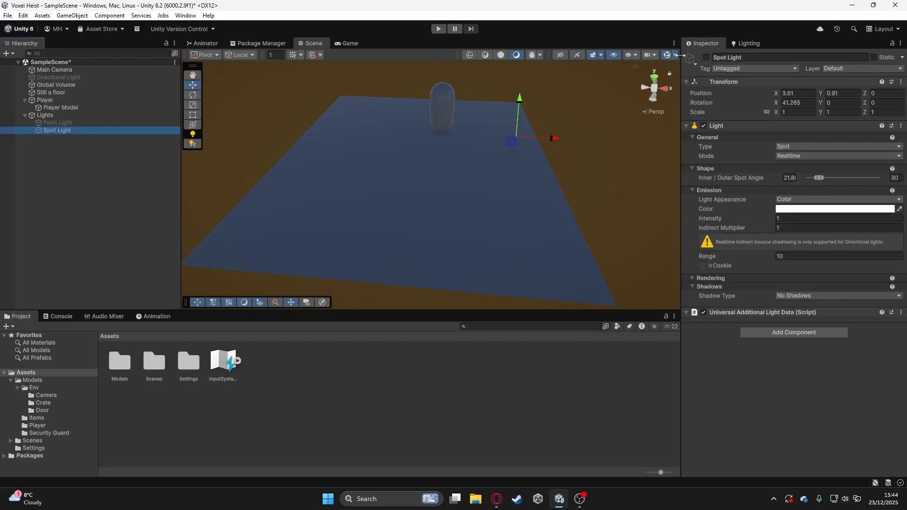
pyautogui.click(707, 57)
pyautogui.keyDown('alt'); pyautogui.moveTo(543, 192); pyautogui.dragTo(401, 204); pyautogui.keyUp('alt')
pyautogui.hotkey('ctrl', 's')
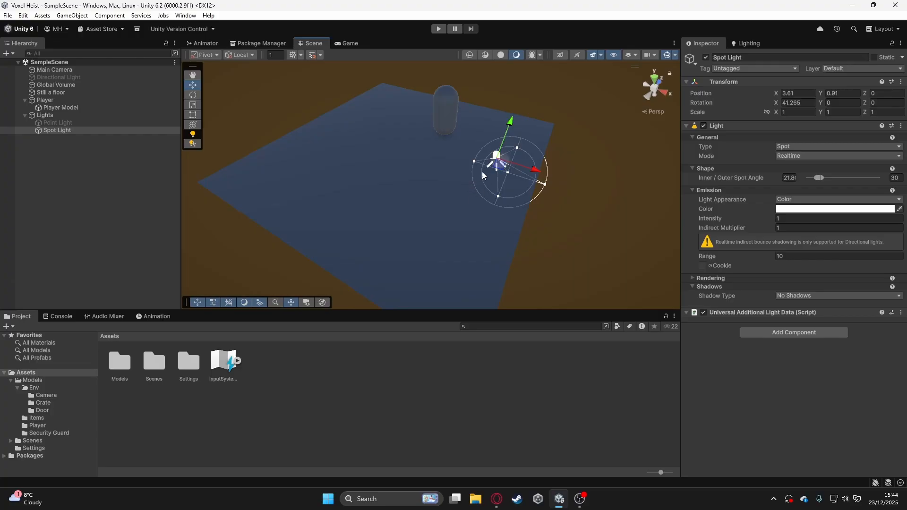
# Raise the Spot Light's intensity to 10.9 and move it to about X -0.09, Y 2.45, Z -3.68
pyautogui.moveTo(491, 174); pyautogui.dragTo(348, 135)
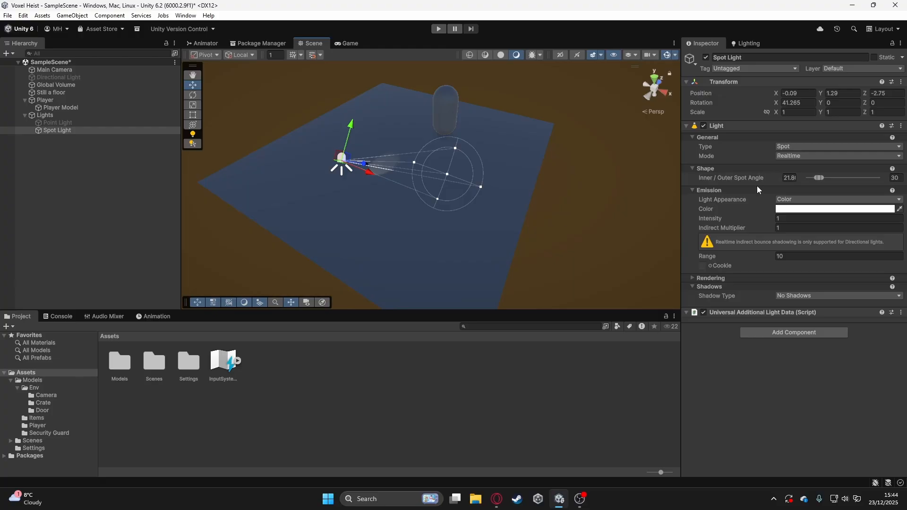
pyautogui.moveTo(718, 218); pyautogui.dragTo(865, 209)
pyautogui.moveTo(339, 158); pyautogui.dragTo(284, 137)
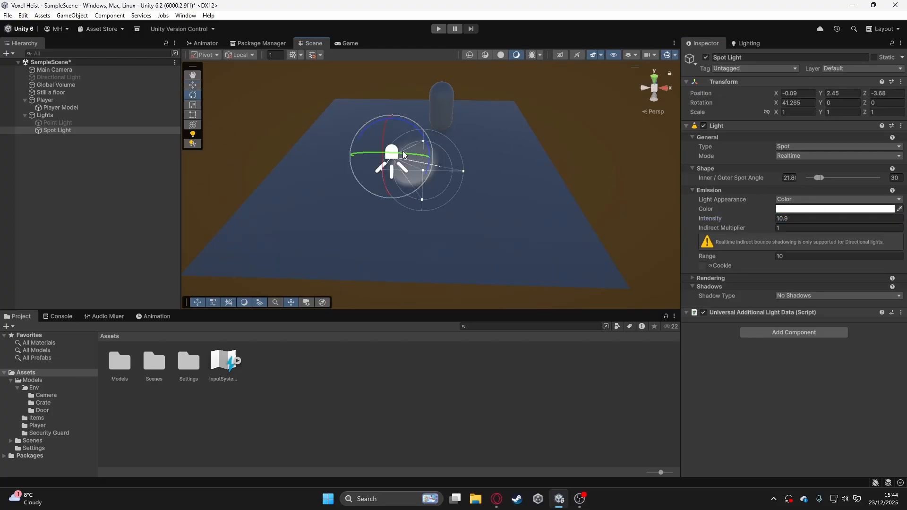
# Rotate the Spot Light to about 48.5, 40, 74.5 and widen its inner and outer spot angles to about 37.8 and 52.2
pyautogui.moveTo(403, 151)
pyautogui.mouseDown()
pyautogui.moveTo(389, 160)
pyautogui.moveTo(396, 160)
pyautogui.moveTo(382, 148)
pyautogui.moveTo(392, 152)
pyautogui.mouseUp()
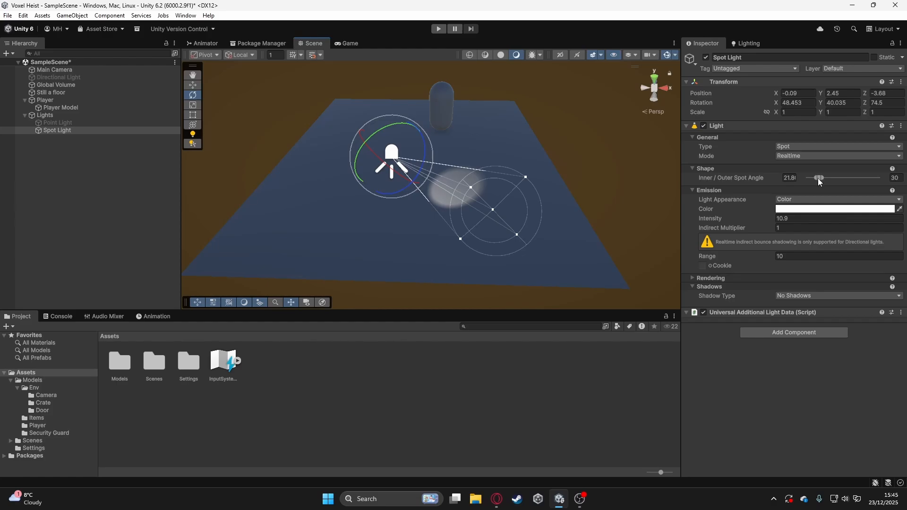
pyautogui.moveTo(819, 177)
pyautogui.mouseDown()
pyautogui.moveTo(837, 178)
pyautogui.moveTo(819, 178)
pyautogui.moveTo(828, 184)
pyautogui.moveTo(821, 186)
pyautogui.mouseUp()
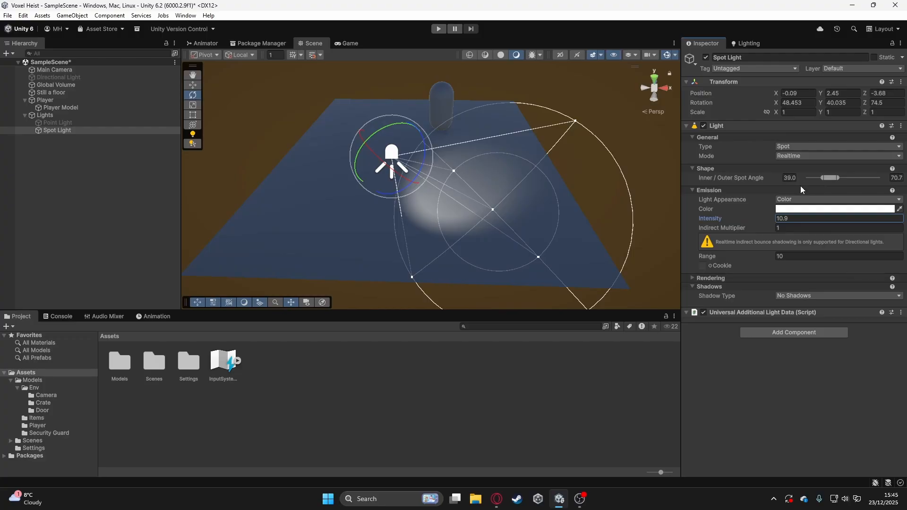
pyautogui.hotkey('ctrl', 'z')
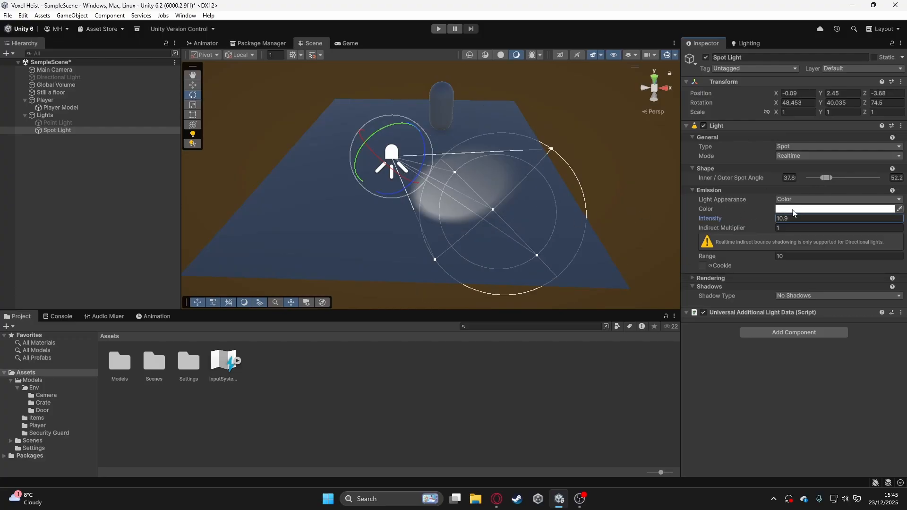
# Change the Spot Light's color to bright purple, hex B400FF
pyautogui.click(793, 209)
pyautogui.click(883, 212)
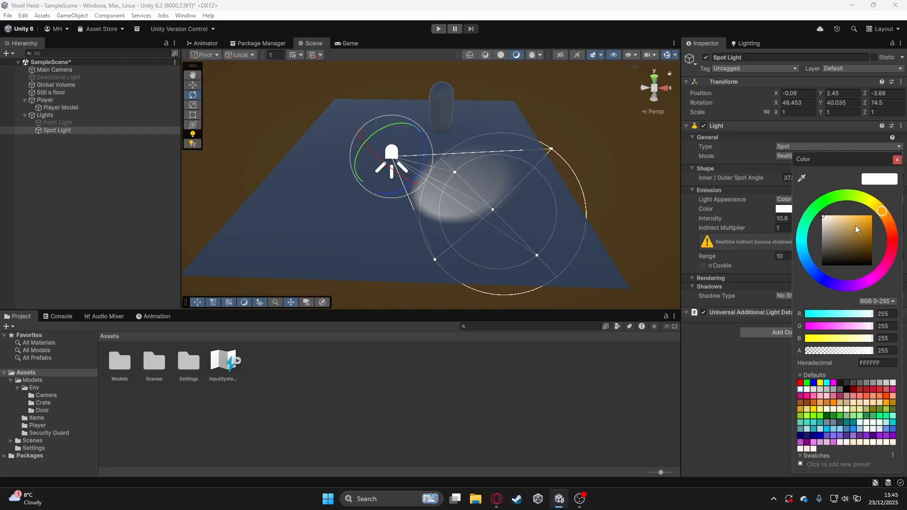
pyautogui.moveTo(857, 230)
pyautogui.mouseDown()
pyautogui.moveTo(848, 242)
pyautogui.moveTo(845, 229)
pyautogui.moveTo(805, 231)
pyautogui.moveTo(803, 253)
pyautogui.moveTo(864, 234)
pyautogui.mouseUp()
pyautogui.moveTo(884, 272); pyautogui.dragTo(857, 284)
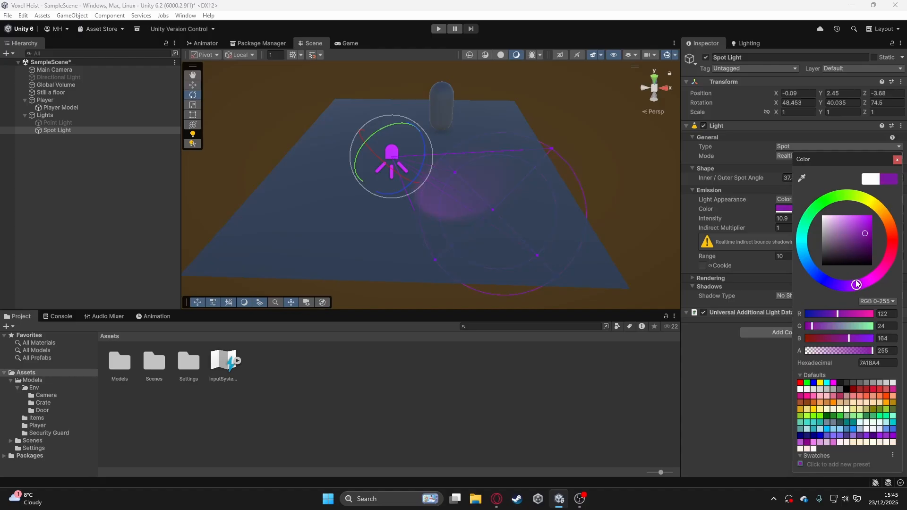
pyautogui.moveTo(865, 234); pyautogui.dragTo(878, 203)
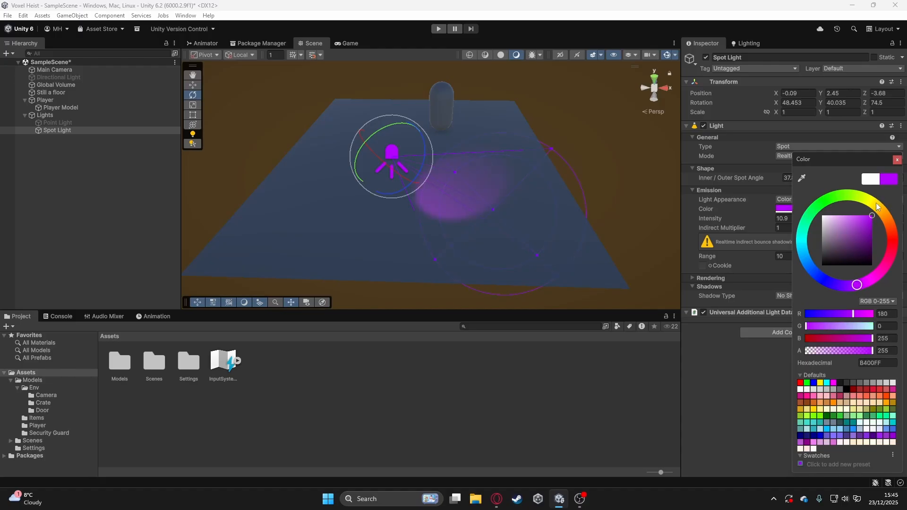
pyautogui.click(897, 160)
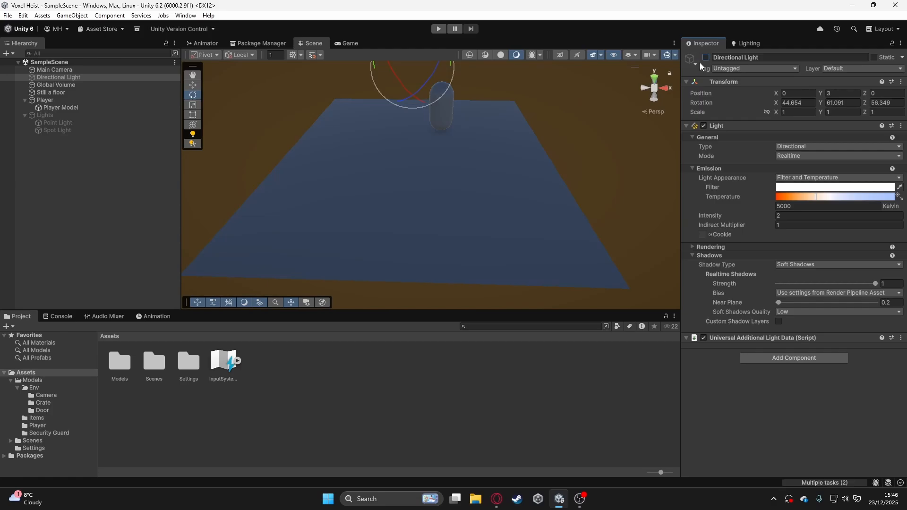
# Reactivate the Directional Light with the Lights group off, and save the scene
pyautogui.click(705, 58)
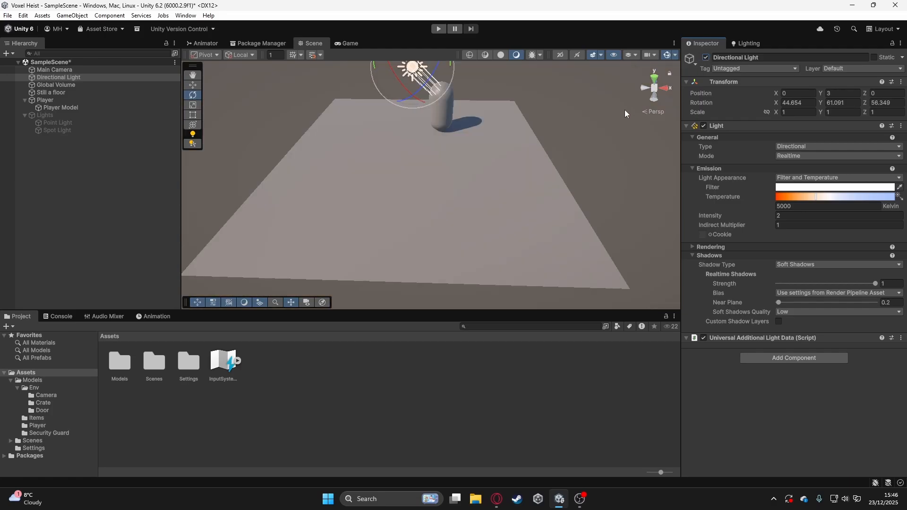
pyautogui.click(121, 198)
pyautogui.hotkey('ctrl', 's')
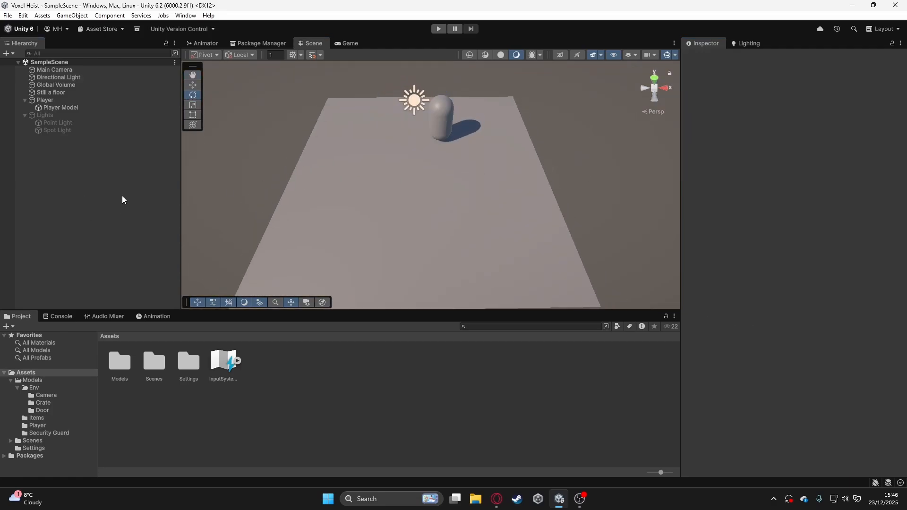
# Frame the whole floor in the scene and open the Models folder in the project assets
pyautogui.scroll(-4, 457, 180)
pyautogui.moveTo(463, 171); pyautogui.dragTo(452, 180, button='middle')
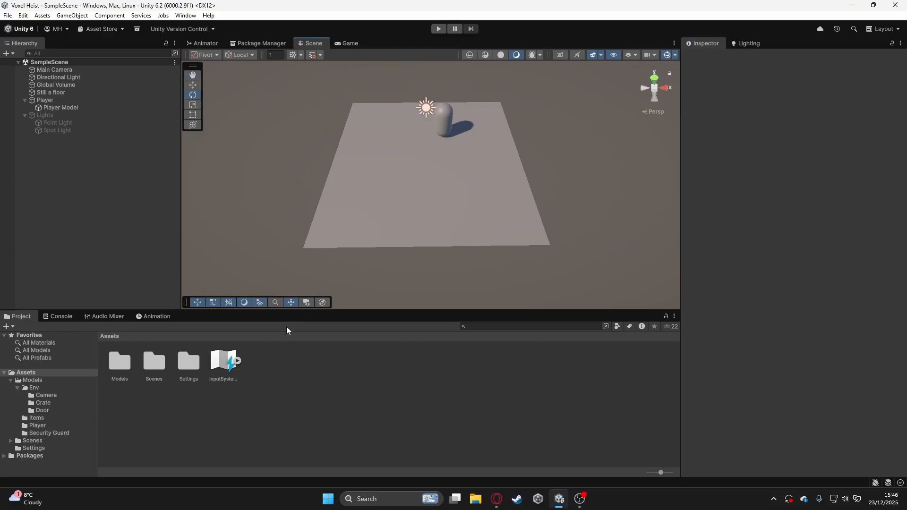
pyautogui.doubleClick(124, 366)
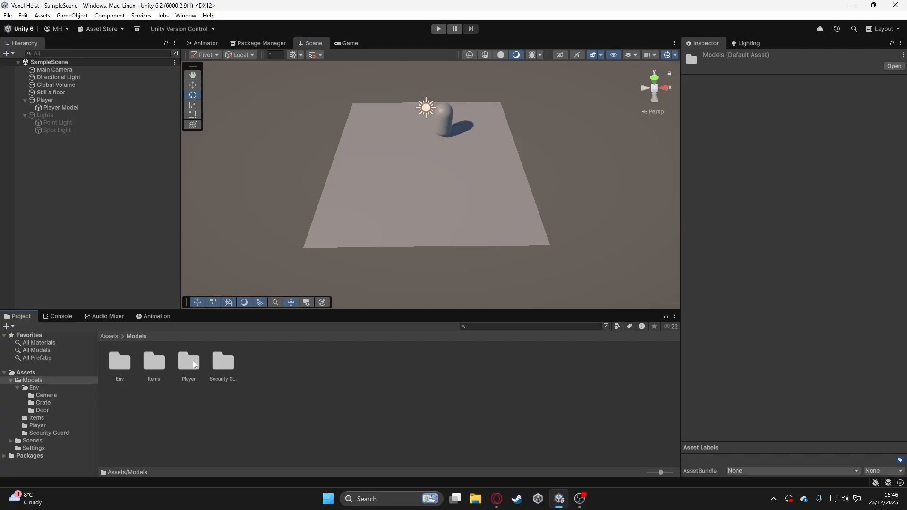
# Place the Player Character model from the Player folder onto the floor and view it from the front
pyautogui.doubleClick(183, 369)
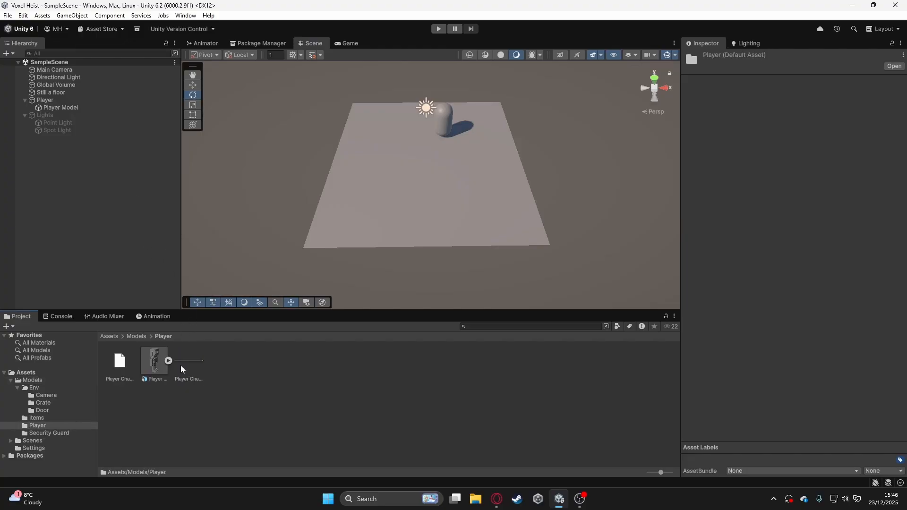
pyautogui.moveTo(152, 366); pyautogui.dragTo(391, 200)
pyautogui.press('f')
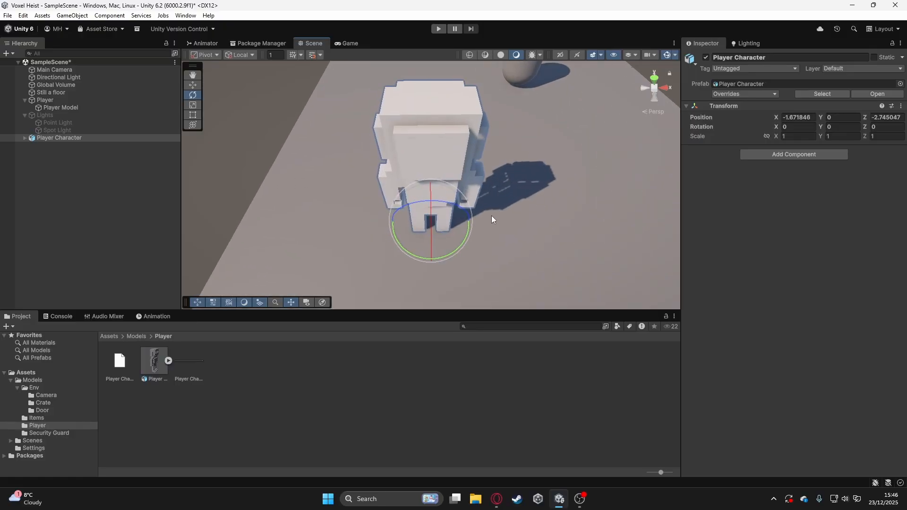
pyautogui.keyDown('alt'); pyautogui.moveTo(492, 216); pyautogui.dragTo(320, 241); pyautogui.keyUp('alt')
pyautogui.click(515, 186)
pyautogui.keyDown('alt'); pyautogui.moveTo(401, 185); pyautogui.dragTo(265, 171); pyautogui.keyUp('alt')
pyautogui.keyDown('alt'); pyautogui.moveTo(514, 192); pyautogui.dragTo(289, 372); pyautogui.keyUp('alt')
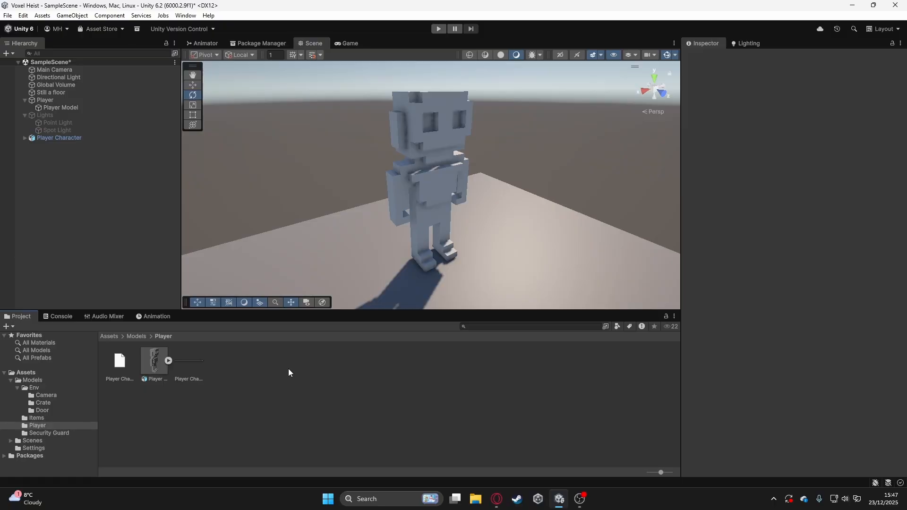
# Create a folder named Materials directly under the project's Assets folder
pyautogui.click(107, 336)
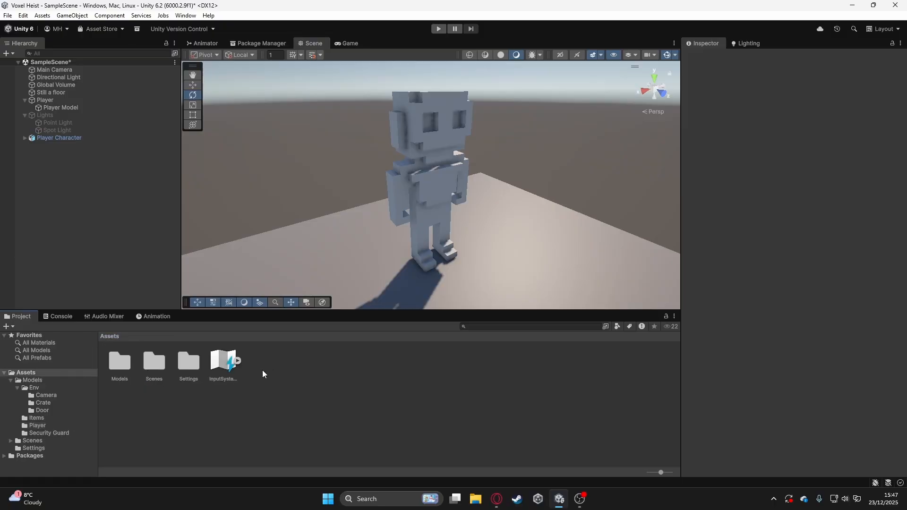
pyautogui.rightClick(285, 370)
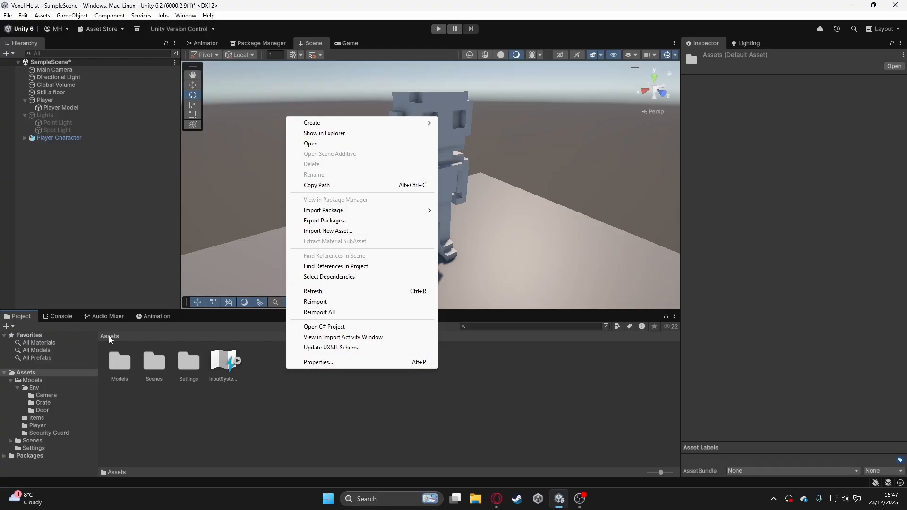
pyautogui.moveTo(416, 127)
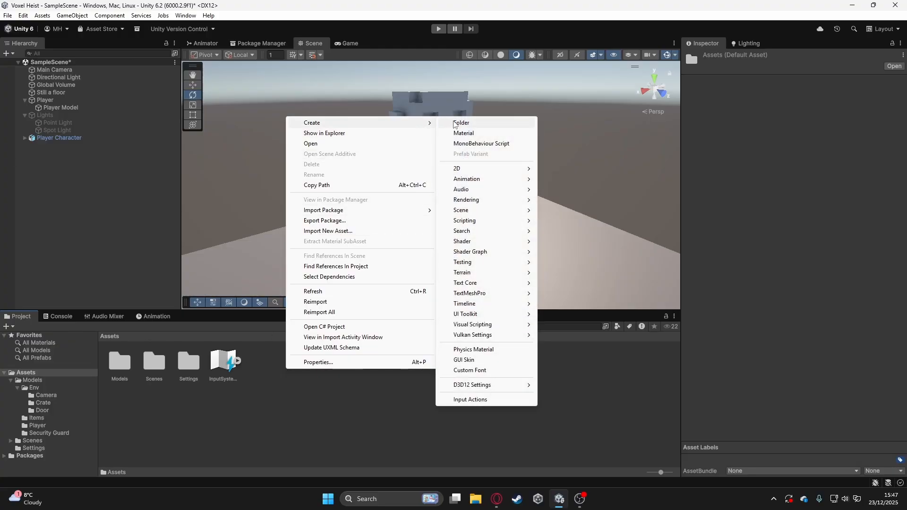
pyautogui.click(455, 123)
pyautogui.write('Materials')
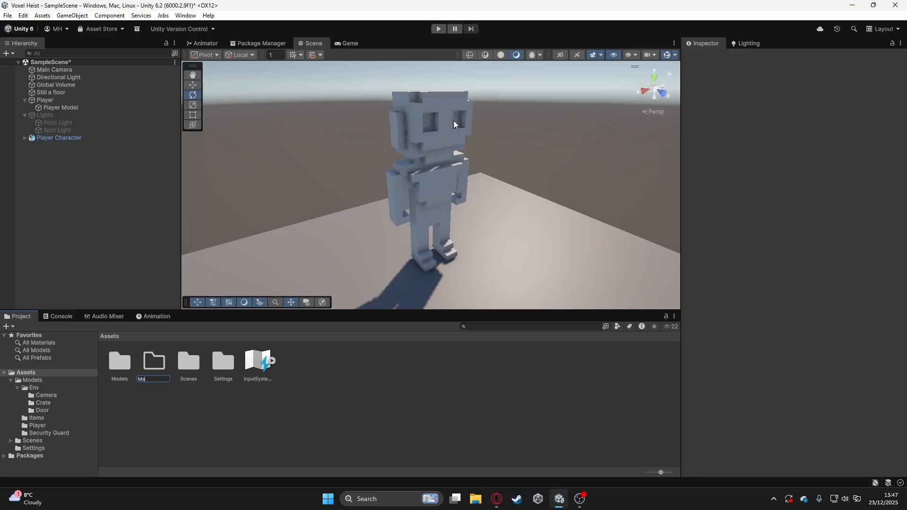
pyautogui.press('Return')
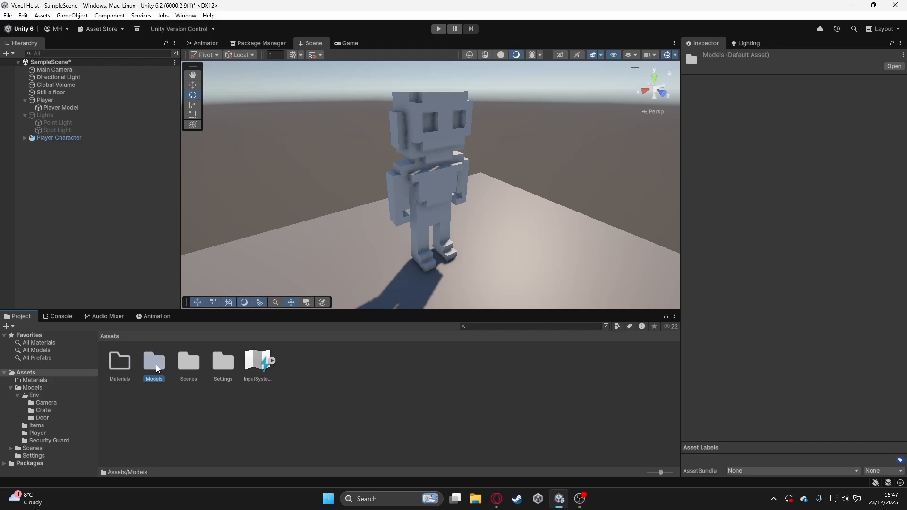
# Create a material named m_Player in the Player folder under Models
pyautogui.doubleClick(156, 364)
pyautogui.doubleClick(190, 364)
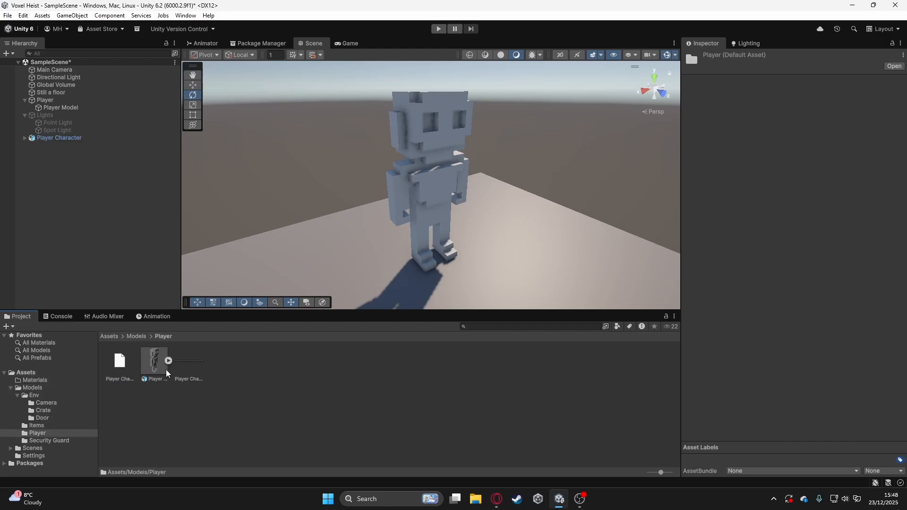
pyautogui.rightClick(253, 371)
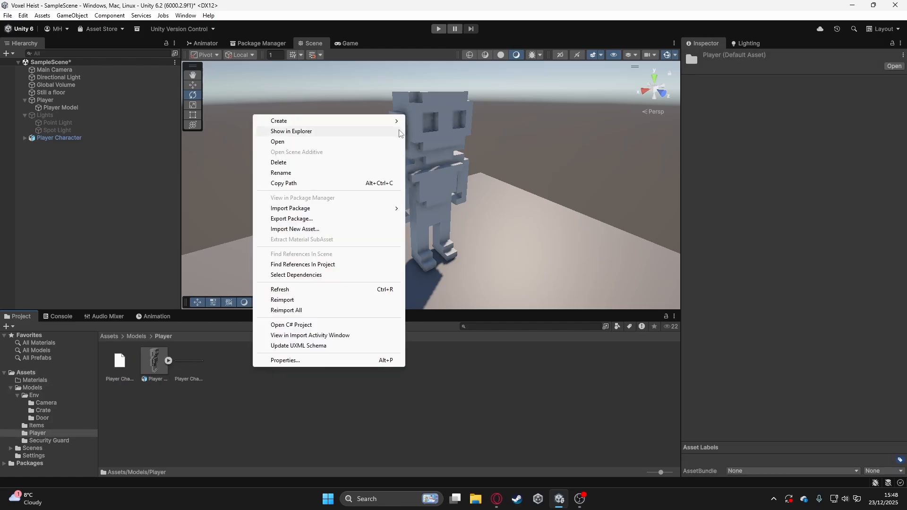
pyautogui.moveTo(399, 121)
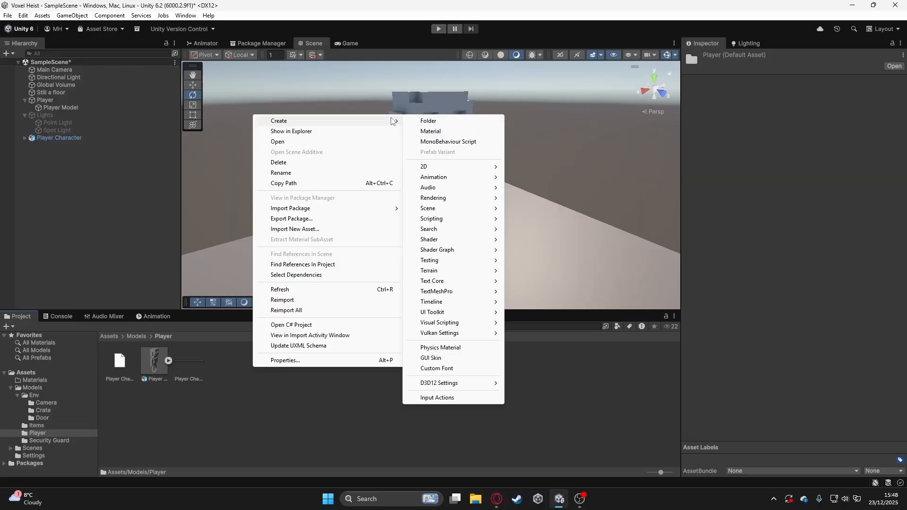
pyautogui.click(448, 132)
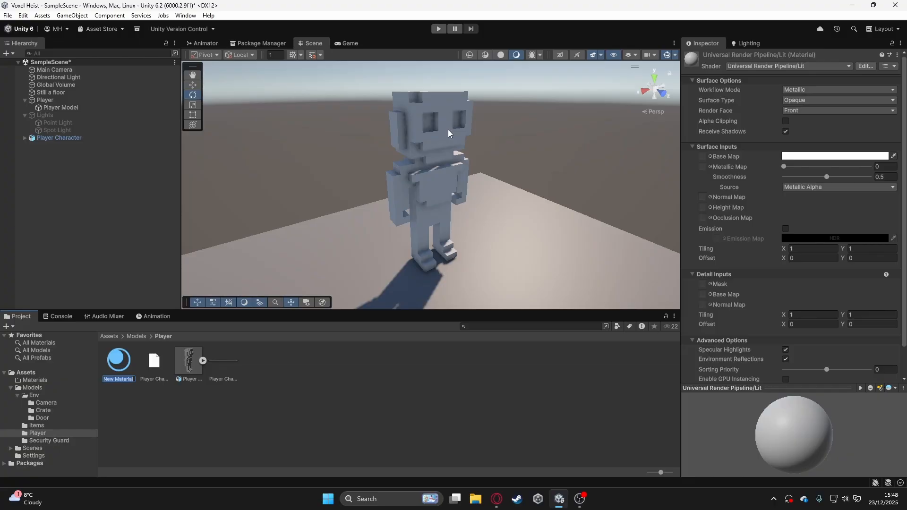
pyautogui.write('m_Player')
pyautogui.press('Return')
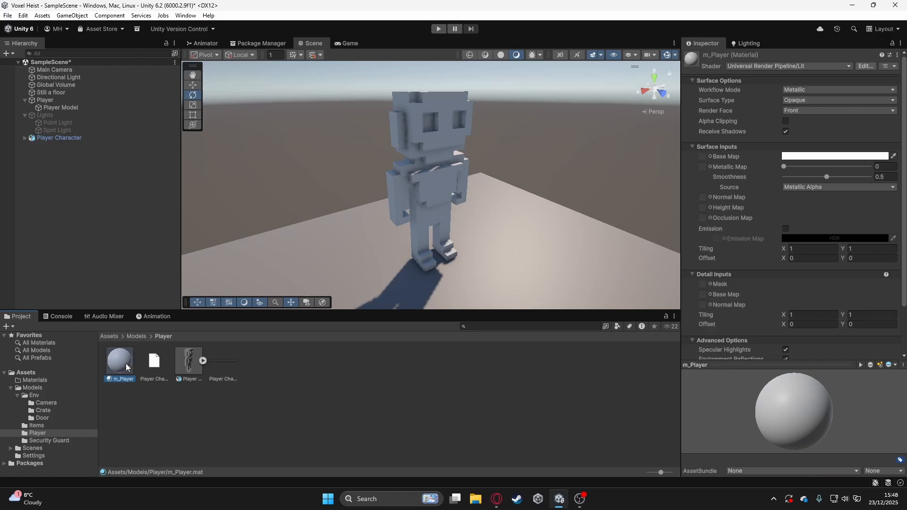
# Apply the m_Player material to the Player Character and set the material's workflow mode to Specular
pyautogui.moveTo(120, 362); pyautogui.dragTo(423, 197)
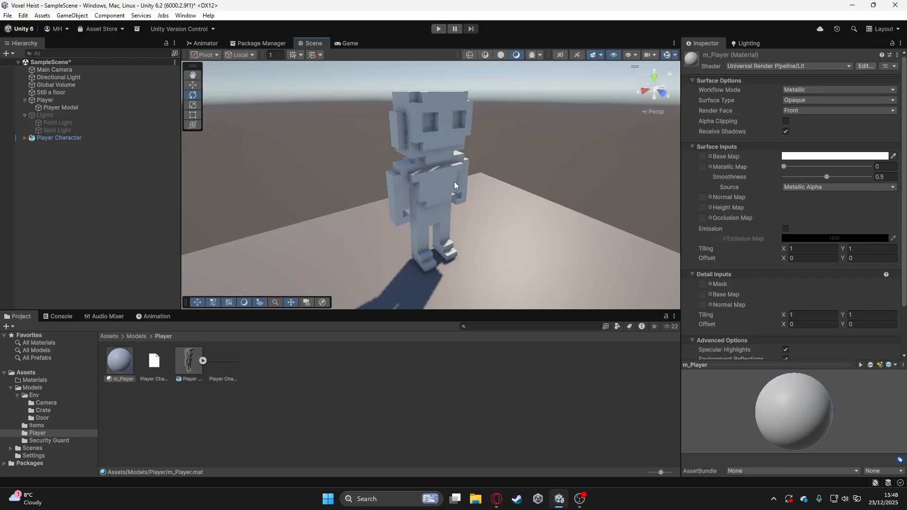
pyautogui.scroll(-3, 755, 251)
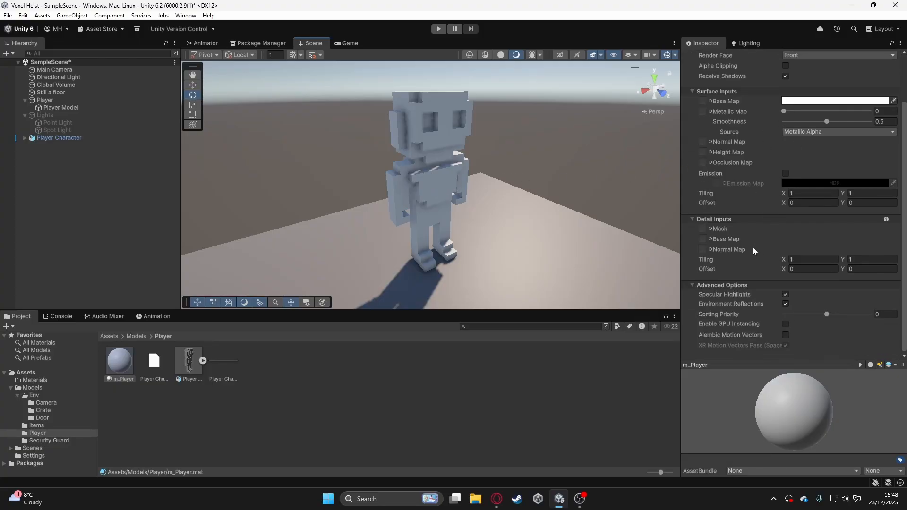
pyautogui.scroll(3, 755, 236)
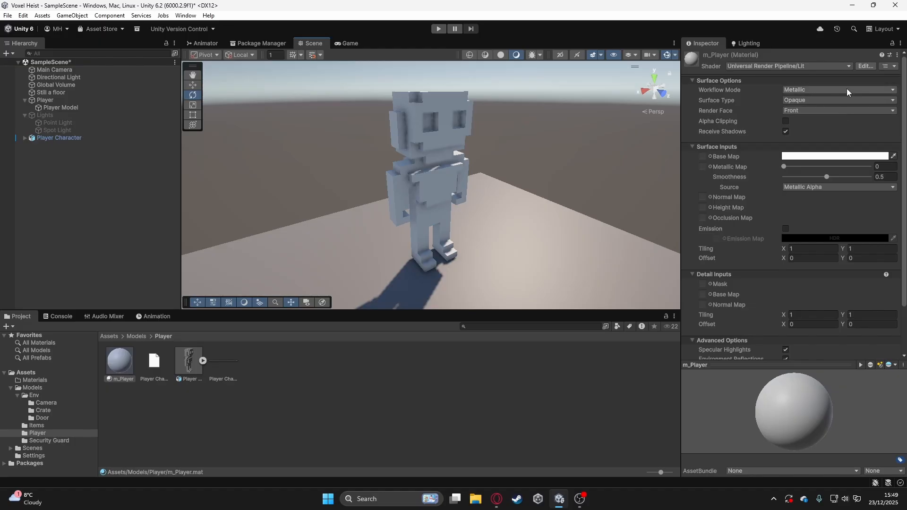
pyautogui.click(822, 91)
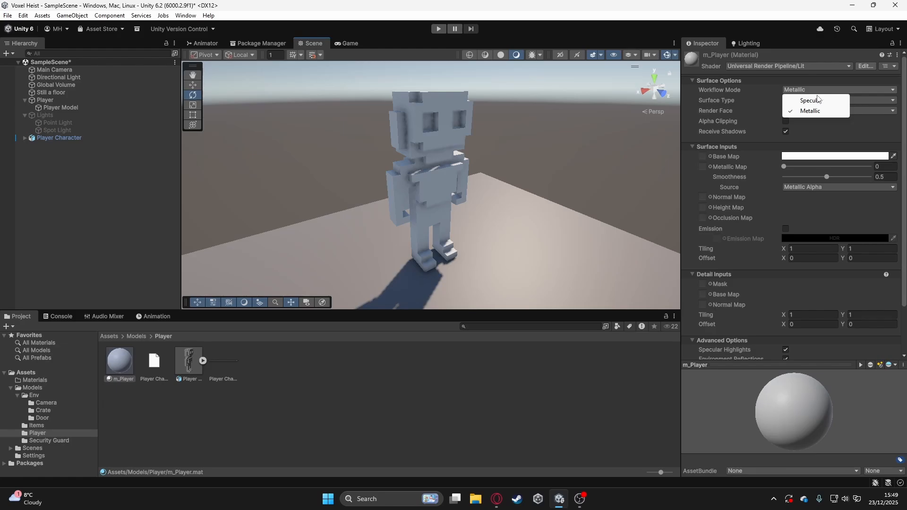
pyautogui.click(811, 100)
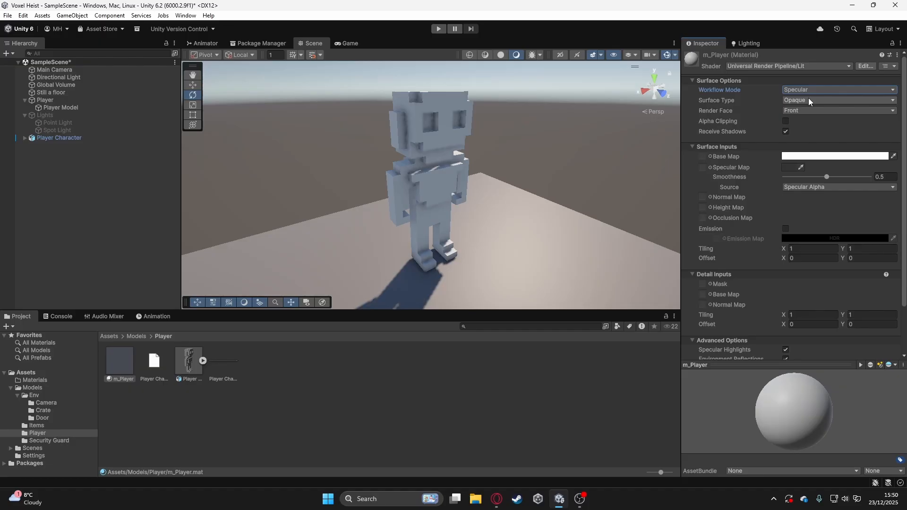
# Examine the Surface Type and Render Face options of m_Player and inspect the character's faces up close
pyautogui.click(810, 101)
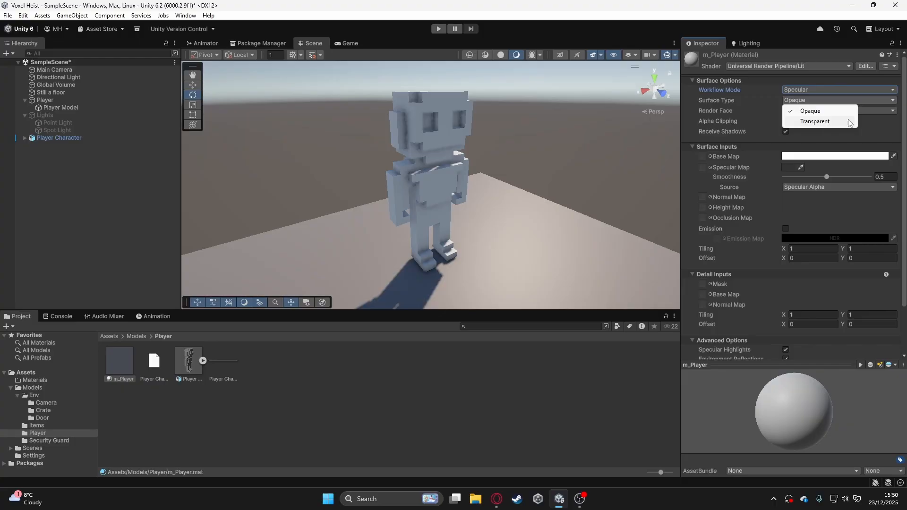
pyautogui.click(864, 123)
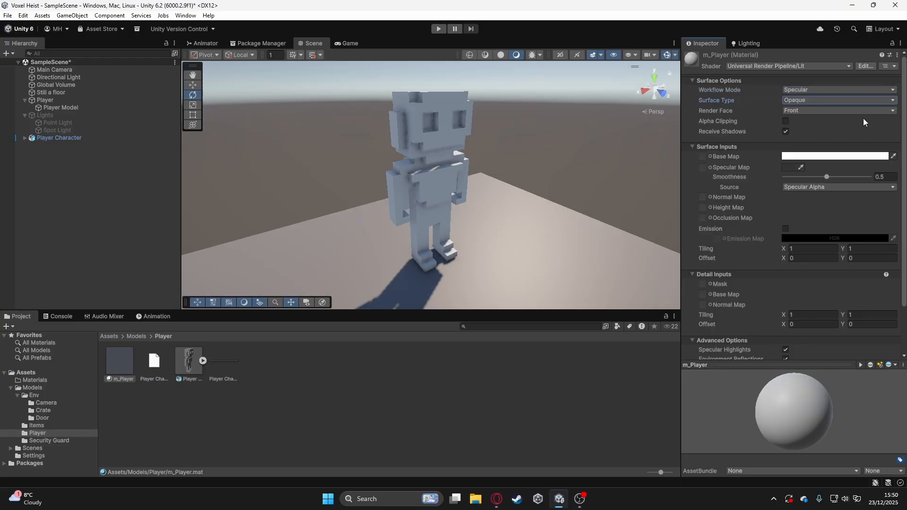
pyautogui.click(834, 112)
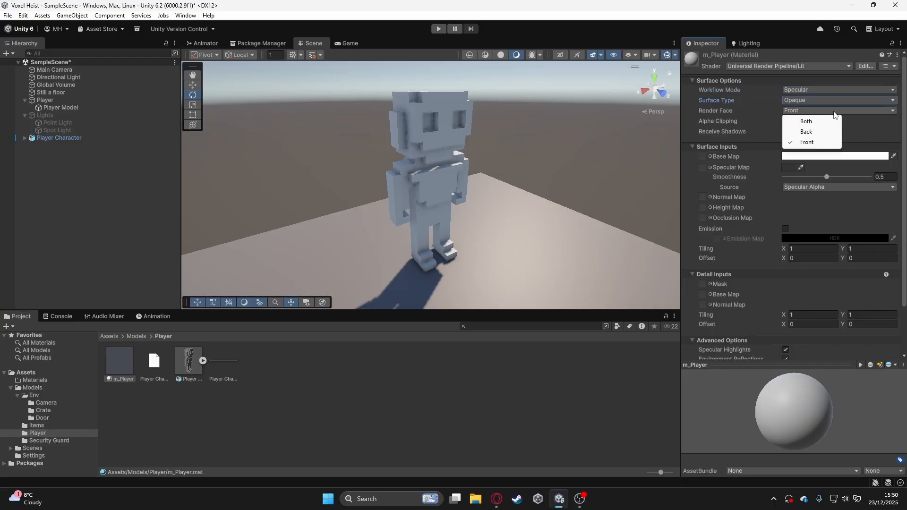
pyautogui.click(860, 123)
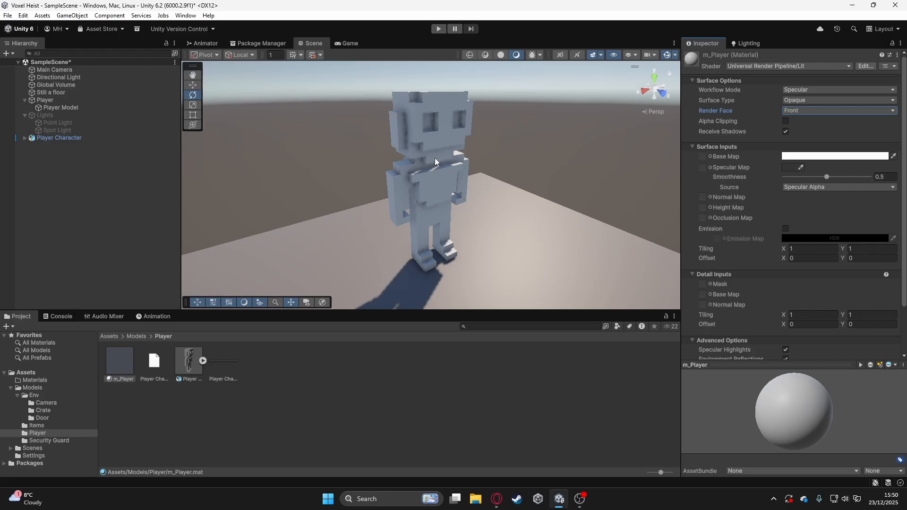
pyautogui.keyDown('alt'); pyautogui.moveTo(457, 152); pyautogui.dragTo(495, 164); pyautogui.keyUp('alt')
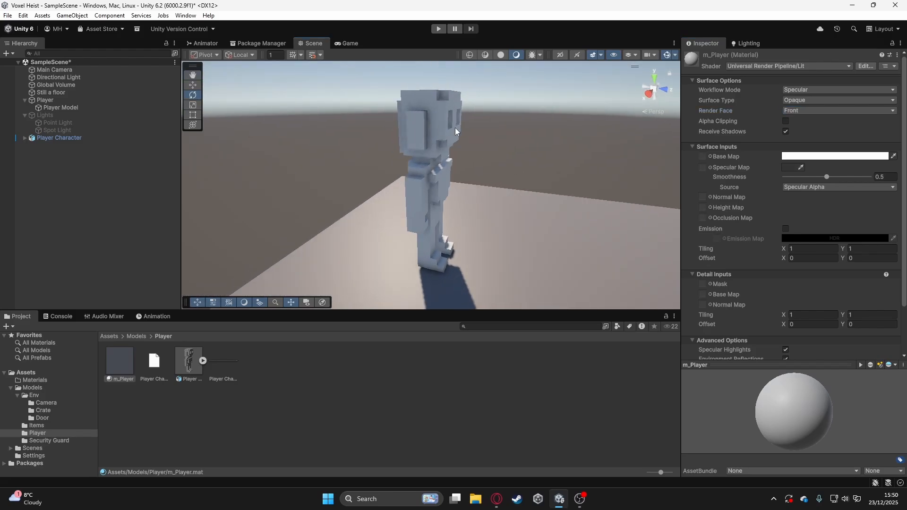
pyautogui.keyDown('alt'); pyautogui.moveTo(456, 131); pyautogui.dragTo(402, 209); pyautogui.keyUp('alt')
pyautogui.scroll(2, 431, 110)
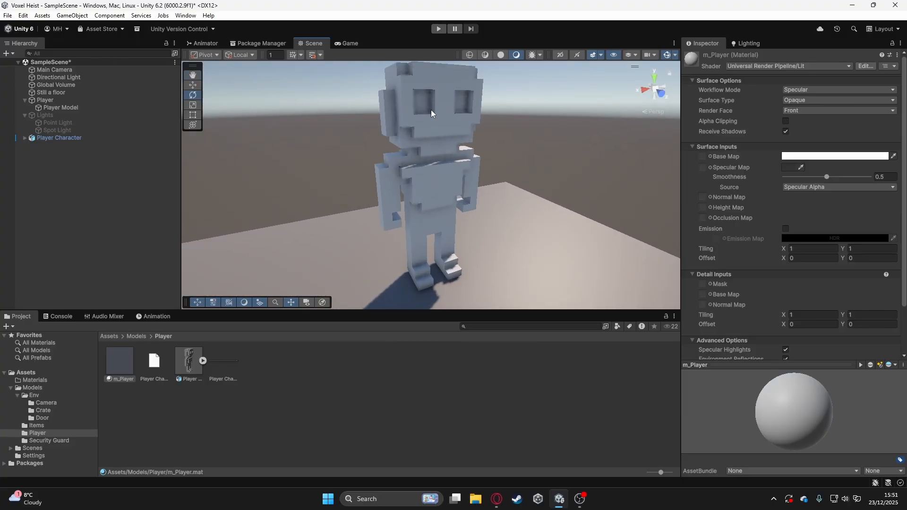
pyautogui.scroll(5, 431, 110)
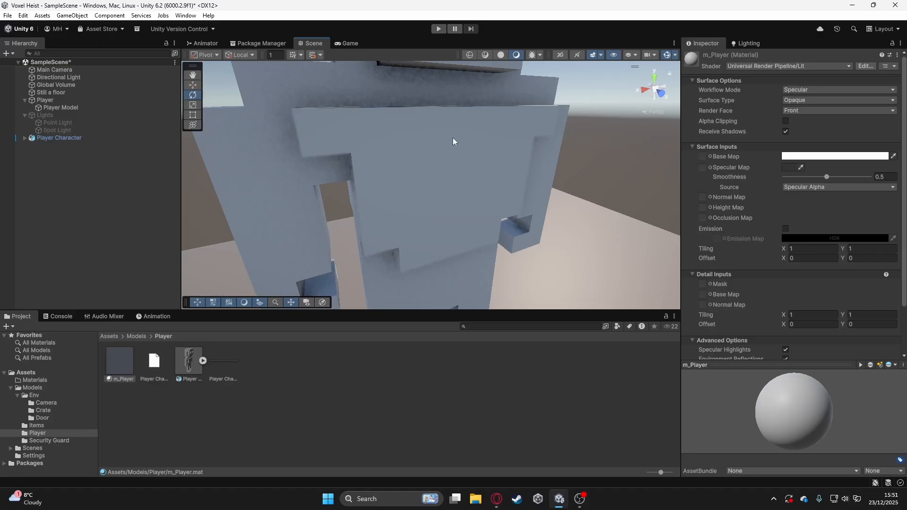
pyautogui.scroll(-6, 389, 145)
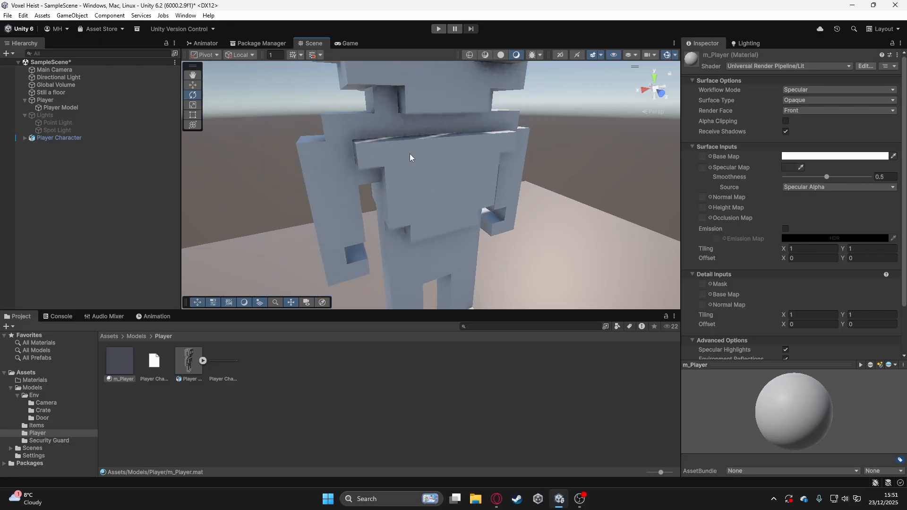
# Try the Back render face on m_Player and inspect the character with it
pyautogui.click(799, 110)
pyautogui.click(804, 131)
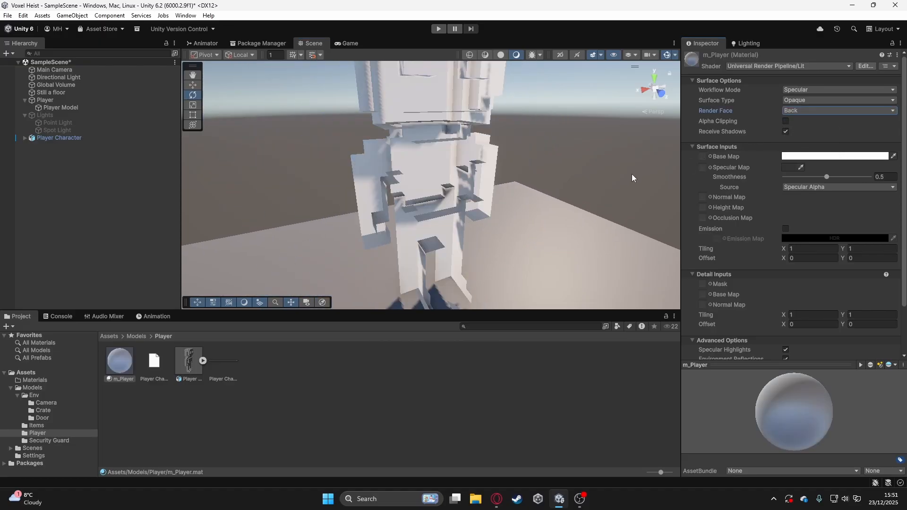
pyautogui.keyDown('alt'); pyautogui.moveTo(557, 174); pyautogui.dragTo(510, 182); pyautogui.keyUp('alt')
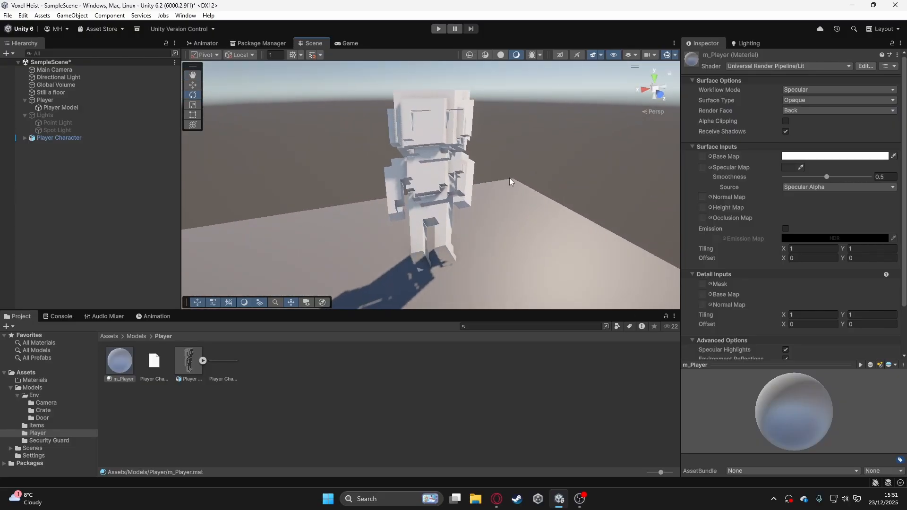
# Try the Both render face on m_Player and look around the character
pyautogui.click(793, 112)
pyautogui.click(795, 122)
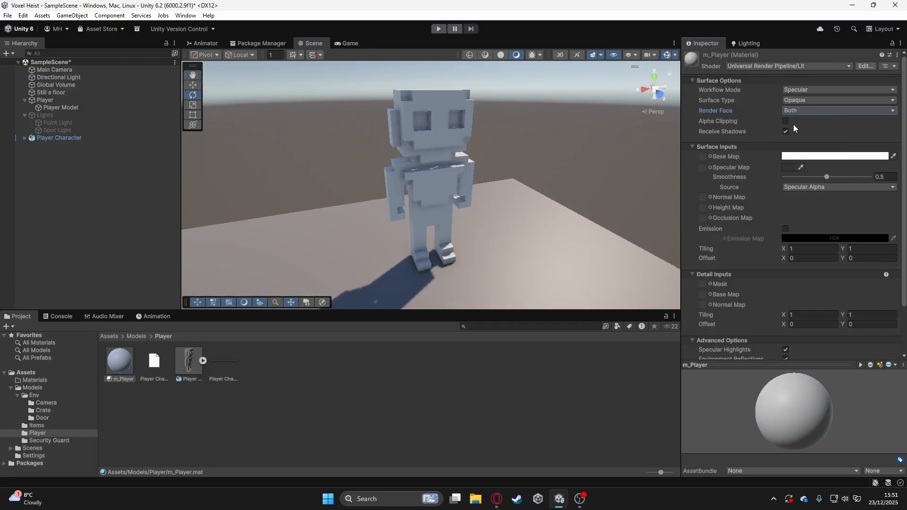
pyautogui.keyDown('alt'); pyautogui.moveTo(537, 179); pyautogui.dragTo(571, 182); pyautogui.keyUp('alt')
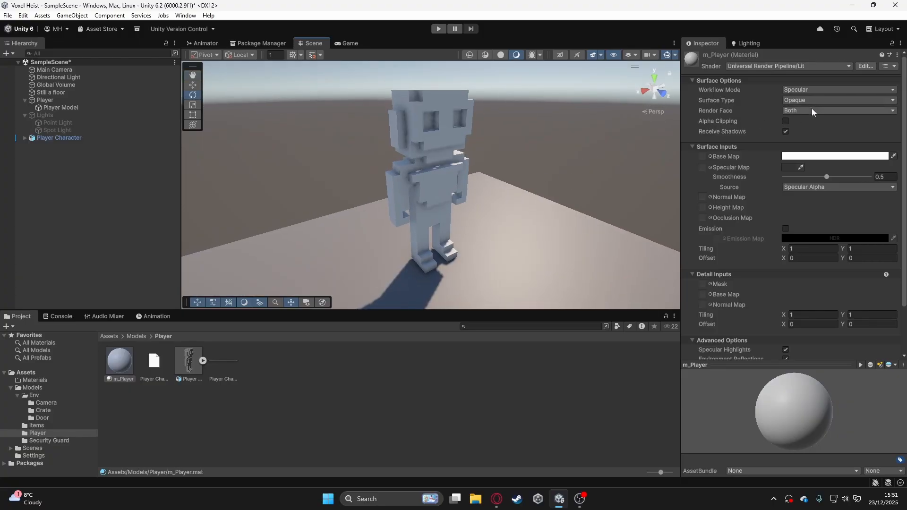
pyautogui.moveTo(428, 170)
pyautogui.keyDown('alt'); pyautogui.mouseDown()
pyautogui.moveTo(478, 173)
pyautogui.moveTo(429, 175)
pyautogui.mouseUp(); pyautogui.keyUp('alt')
# Set the render face of m_Player to Front and view the character from the front
pyautogui.click(798, 111)
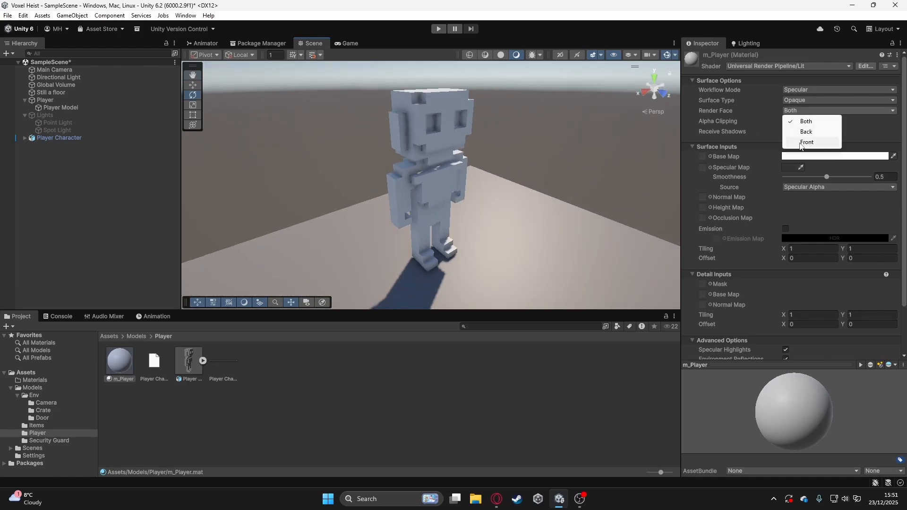
pyautogui.click(801, 140)
pyautogui.keyDown('alt'); pyautogui.moveTo(454, 186); pyautogui.dragTo(483, 173); pyautogui.keyUp('alt')
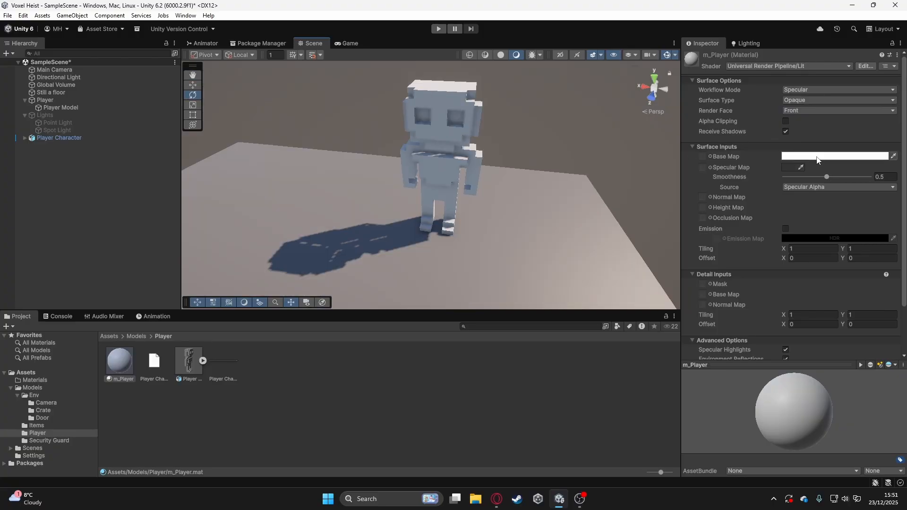
# Try a red base map color (D74444) on m_Player and cancel the change
pyautogui.click(819, 157)
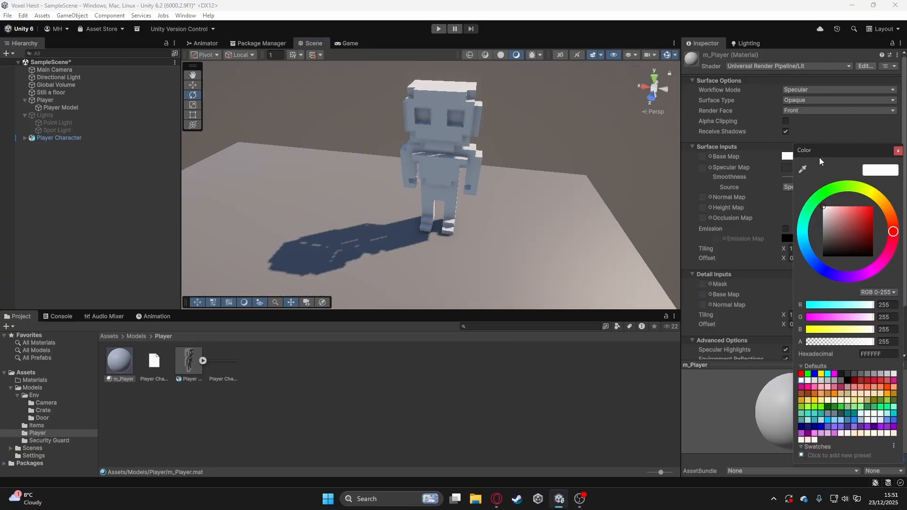
pyautogui.click(898, 150)
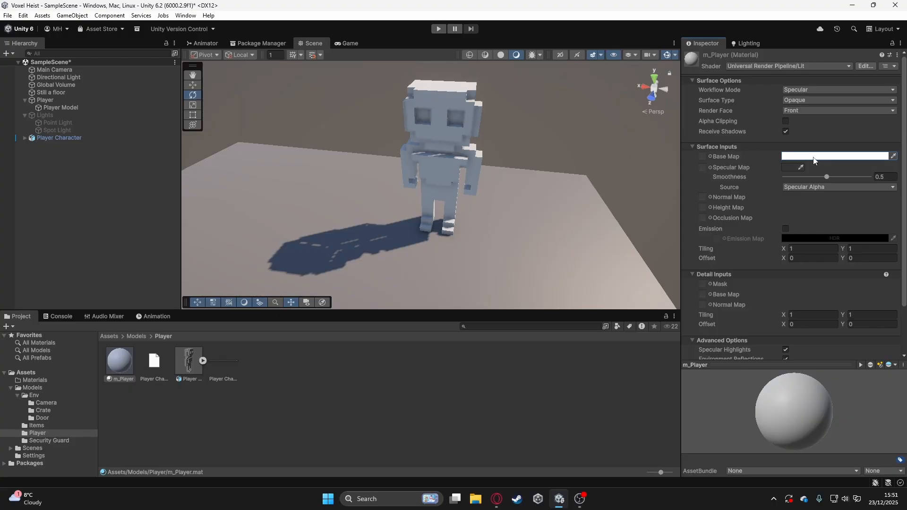
pyautogui.click(813, 159)
pyautogui.moveTo(835, 152); pyautogui.dragTo(803, 137)
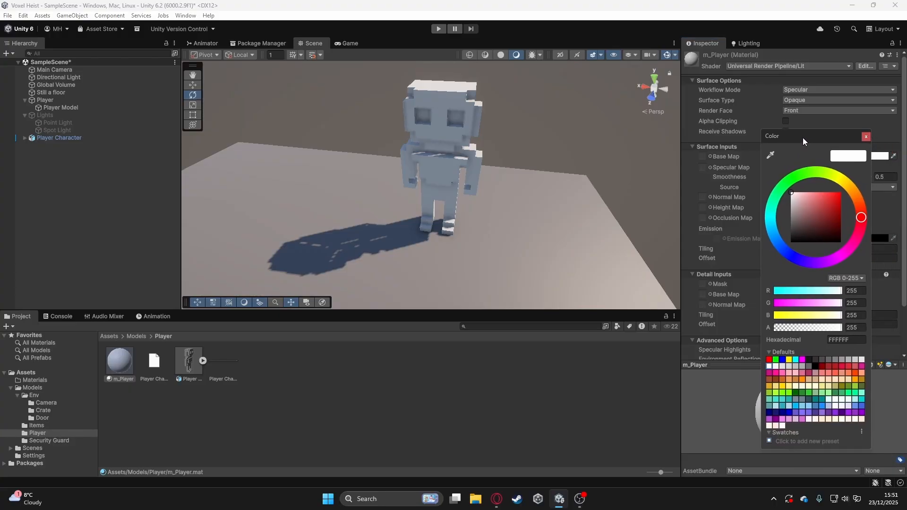
pyautogui.moveTo(820, 205); pyautogui.dragTo(826, 200)
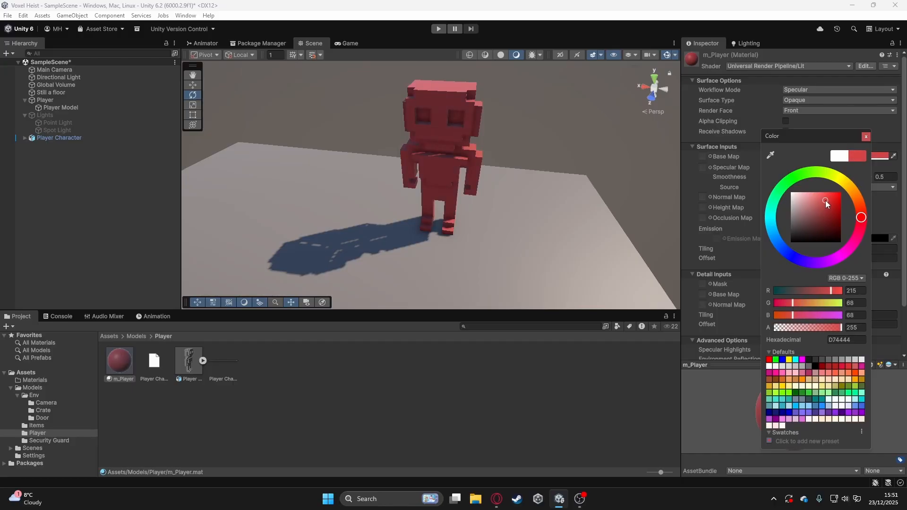
pyautogui.press('Escape')
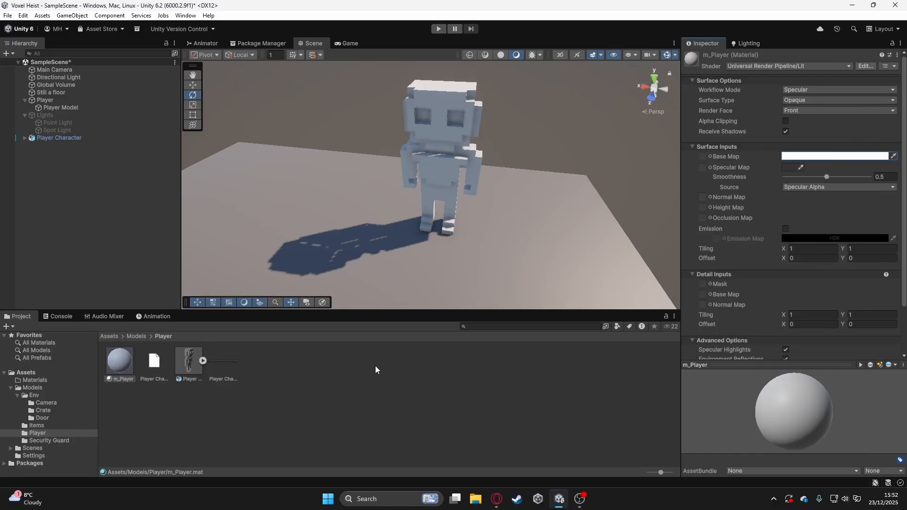
# Assign the Player Character texture to the Base Map of m_Player and look over the textured character
pyautogui.click(223, 366)
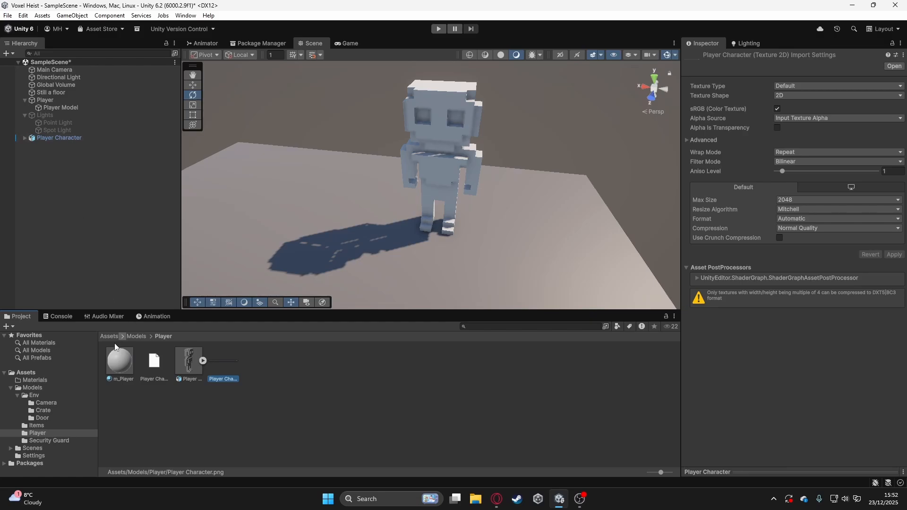
pyautogui.click(129, 357)
pyautogui.moveTo(224, 365); pyautogui.dragTo(704, 157)
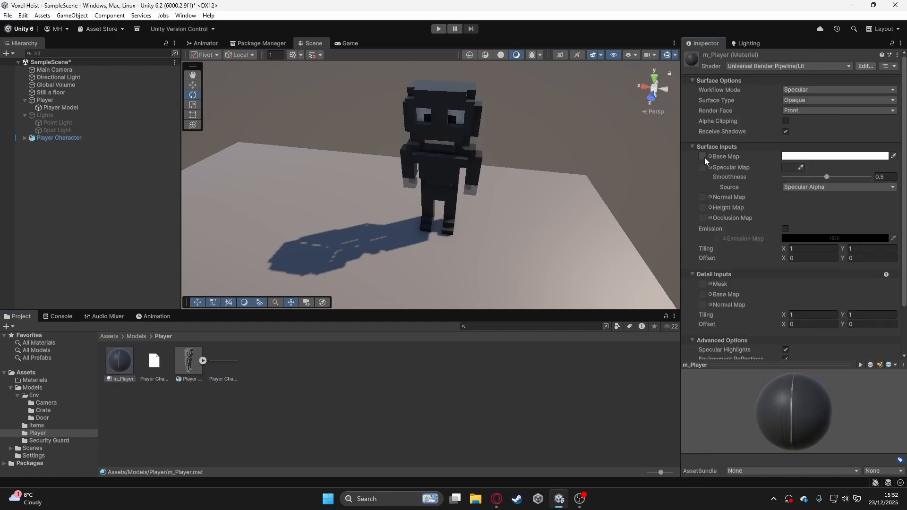
pyautogui.moveTo(535, 241)
pyautogui.mouseDown()
pyautogui.moveTo(500, 220)
pyautogui.moveTo(391, 197)
pyautogui.moveTo(247, 186)
pyautogui.moveTo(302, 197)
pyautogui.moveTo(828, 201)
pyautogui.moveTo(796, 197)
pyautogui.moveTo(539, 241)
pyautogui.mouseUp()
pyautogui.click(34, 136)
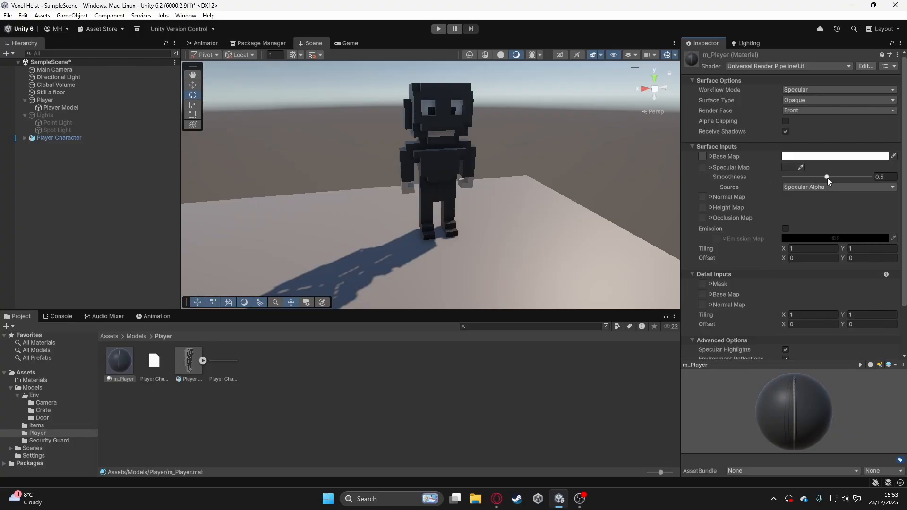
# Lower the smoothness of m_Player to about 0.069 and inspect the character from several sides
pyautogui.moveTo(827, 178); pyautogui.dragTo(790, 187)
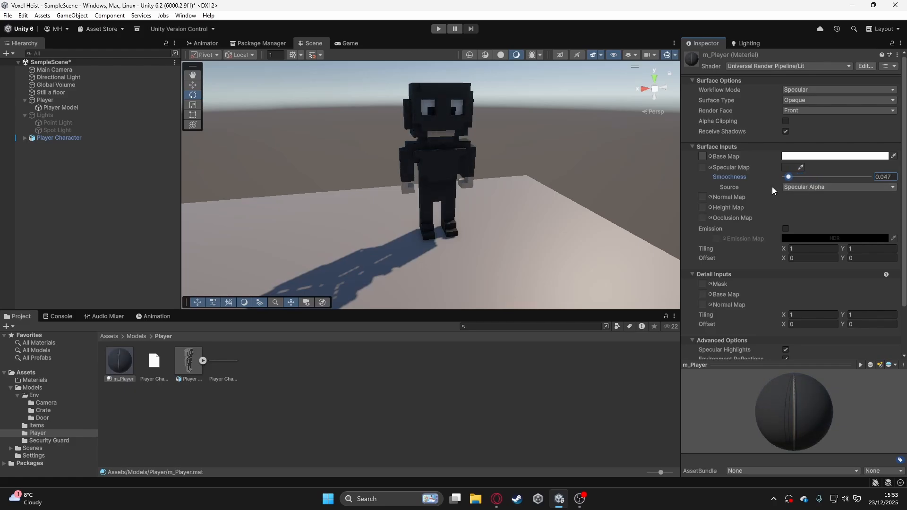
pyautogui.keyDown('alt'); pyautogui.moveTo(617, 215); pyautogui.dragTo(463, 249); pyautogui.keyUp('alt')
pyautogui.moveTo(792, 183); pyautogui.dragTo(794, 184)
pyautogui.keyDown('alt'); pyautogui.moveTo(616, 195); pyautogui.dragTo(690, 143); pyautogui.keyUp('alt')
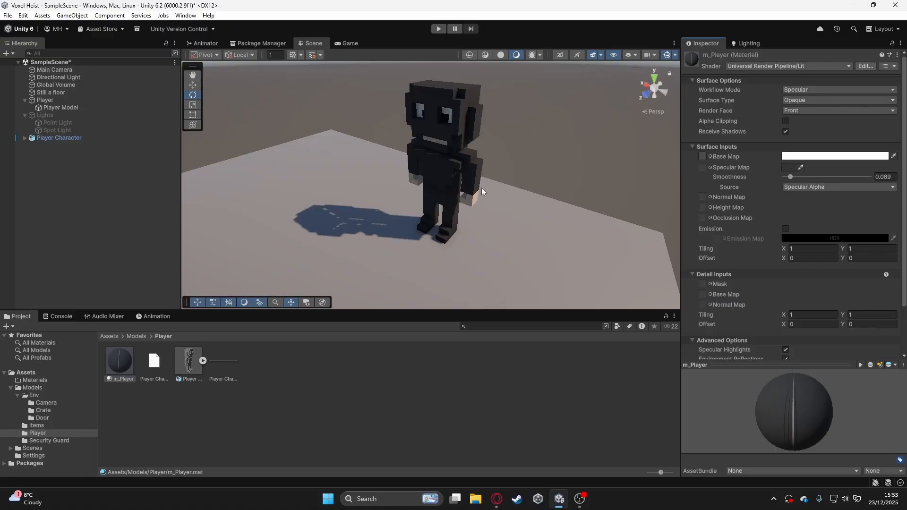
pyautogui.keyDown('alt'); pyautogui.moveTo(481, 191); pyautogui.dragTo(300, 197); pyautogui.keyUp('alt')
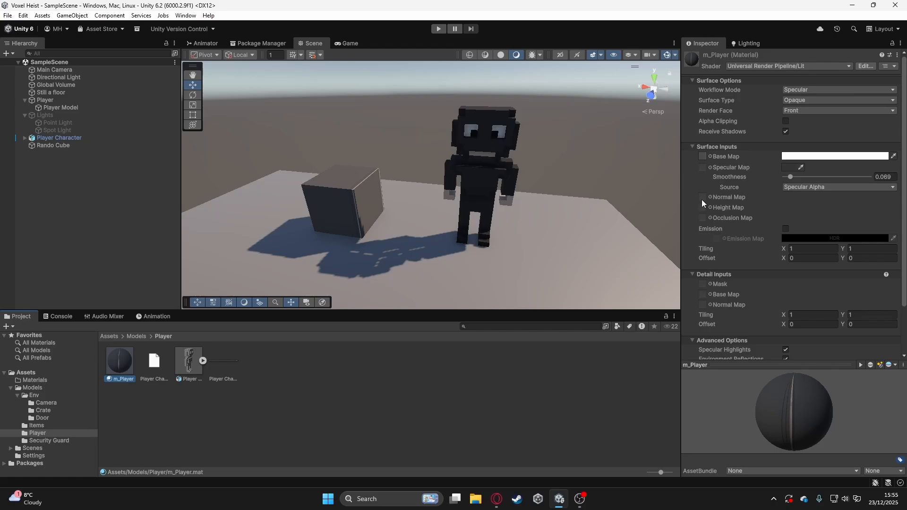
# Try emission on m_Player with a white HDR color and a raised intensity
pyautogui.moveTo(473, 199)
pyautogui.mouseDown(button='right')
pyautogui.moveTo(587, 211)
pyautogui.moveTo(536, 240)
pyautogui.moveTo(559, 216)
pyautogui.moveTo(498, 203)
pyautogui.moveTo(453, 211)
pyautogui.moveTo(465, 208)
pyautogui.mouseUp(button='right')
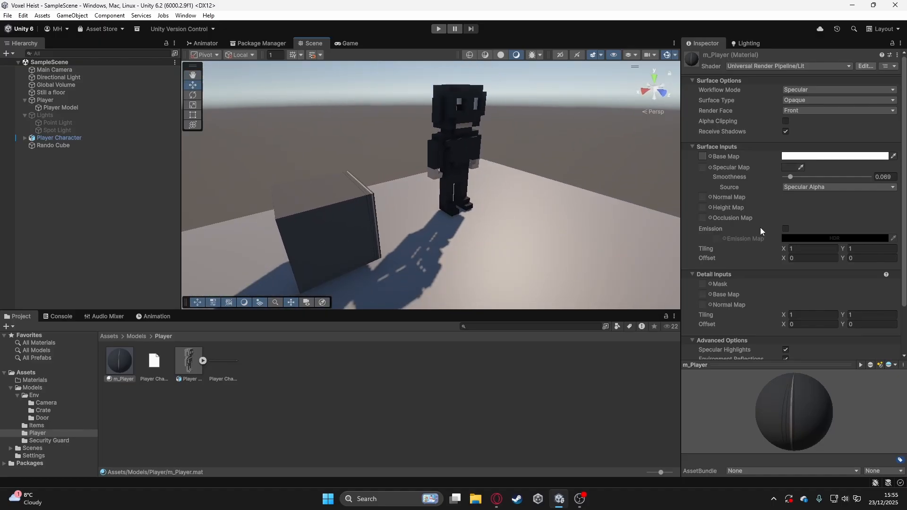
pyautogui.click(786, 230)
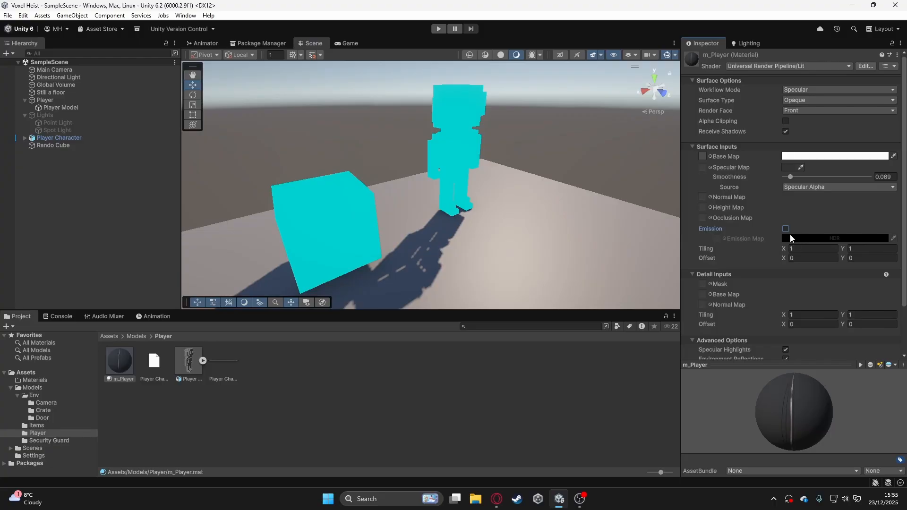
pyautogui.click(790, 237)
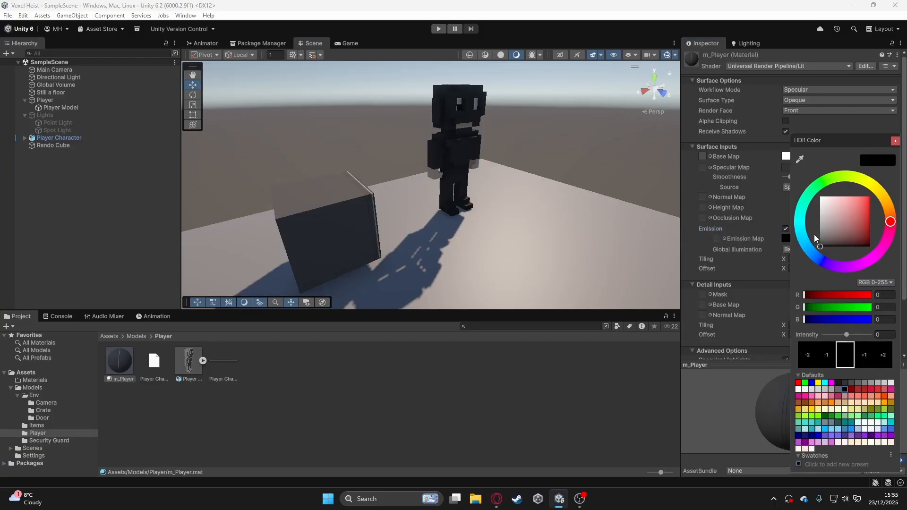
pyautogui.click(823, 221)
pyautogui.moveTo(823, 221); pyautogui.dragTo(819, 195)
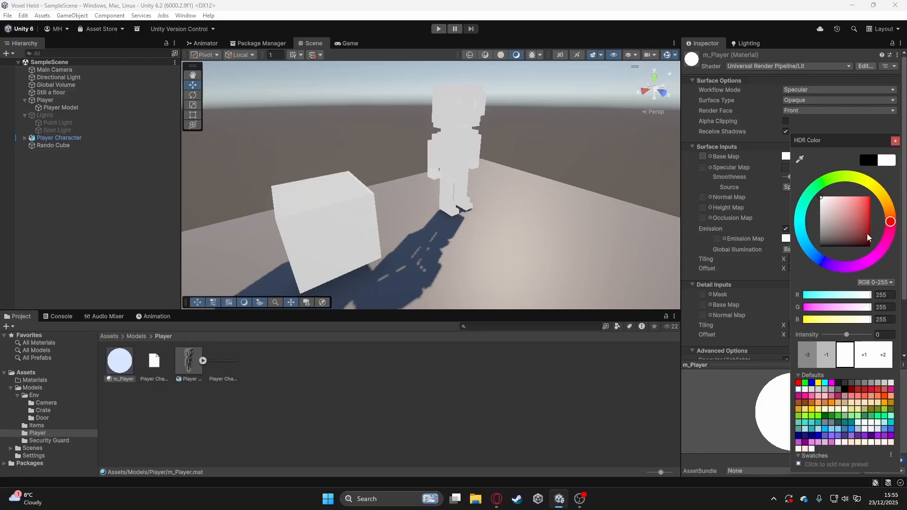
pyautogui.moveTo(846, 335); pyautogui.dragTo(860, 338)
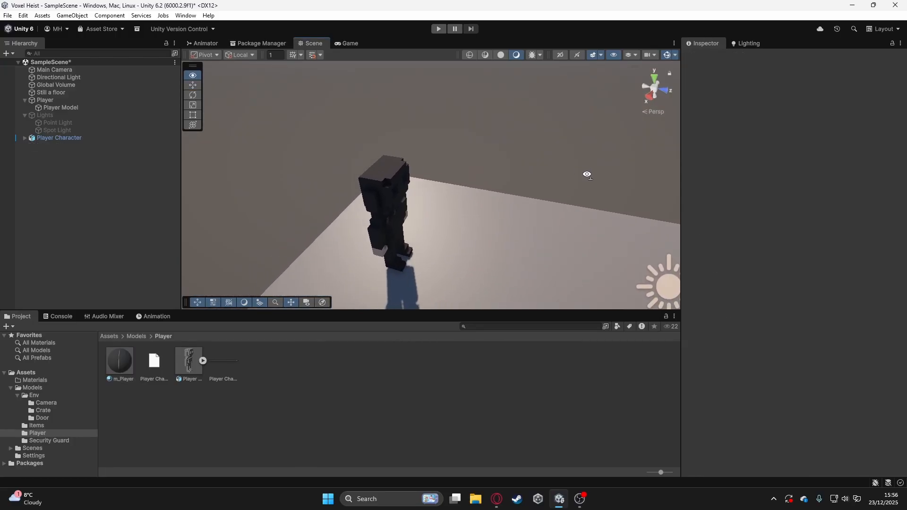
# Examine the Player Character and the Mesh Renderer of its default child object
pyautogui.keyDown('alt'); pyautogui.moveTo(585, 172); pyautogui.dragTo(468, 153); pyautogui.keyUp('alt')
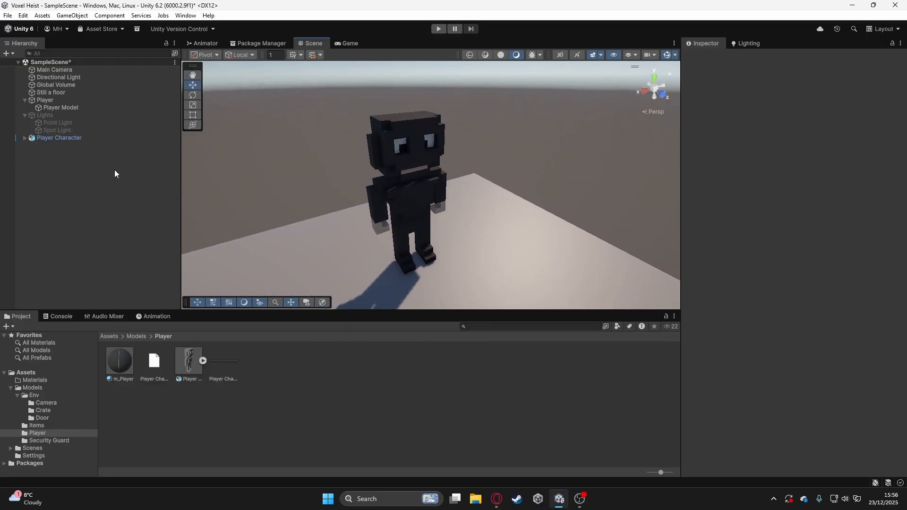
pyautogui.click(52, 138)
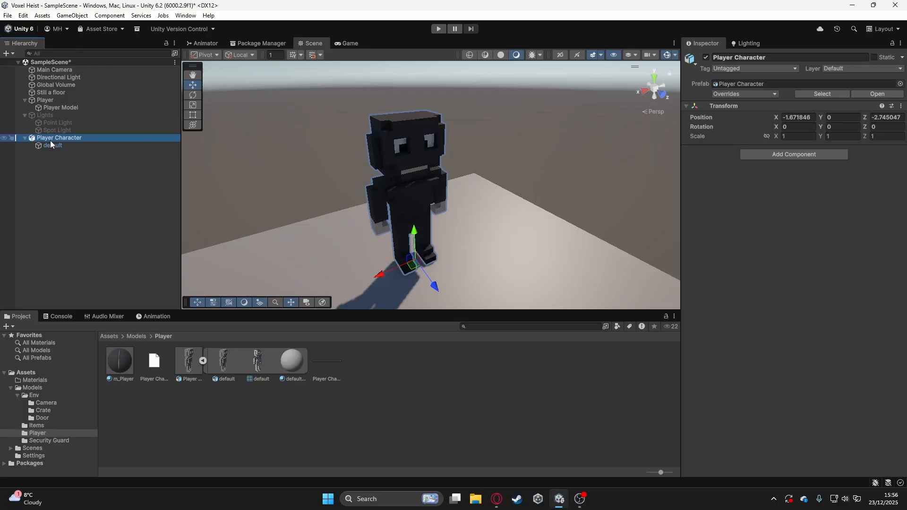
pyautogui.click(49, 147)
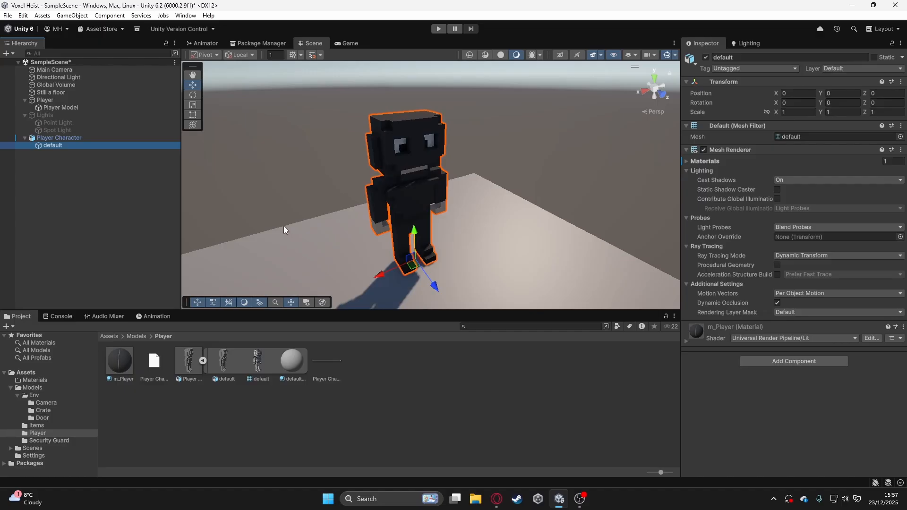
pyautogui.click(65, 178)
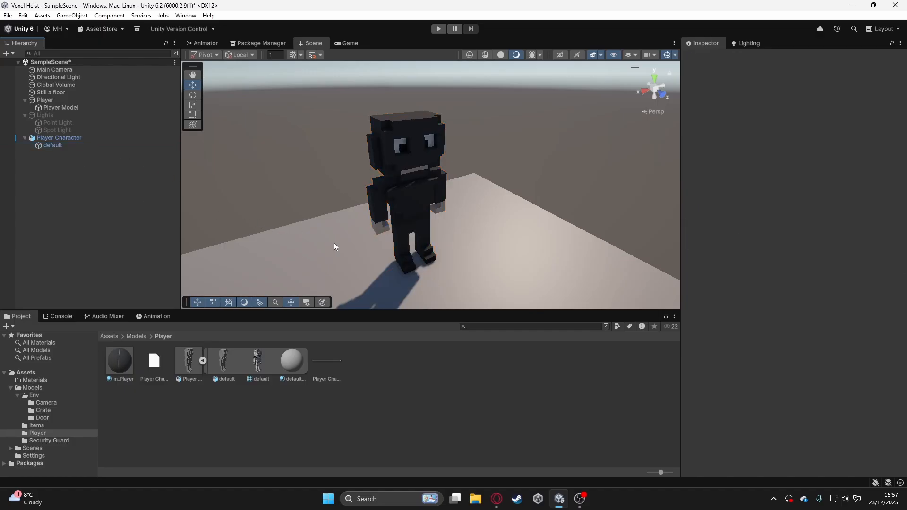
# Add a 3D cube to the scene and move it beside the Player Character
pyautogui.rightClick(281, 230)
pyautogui.click(115, 214)
pyautogui.rightClick(115, 215)
pyautogui.moveTo(231, 367)
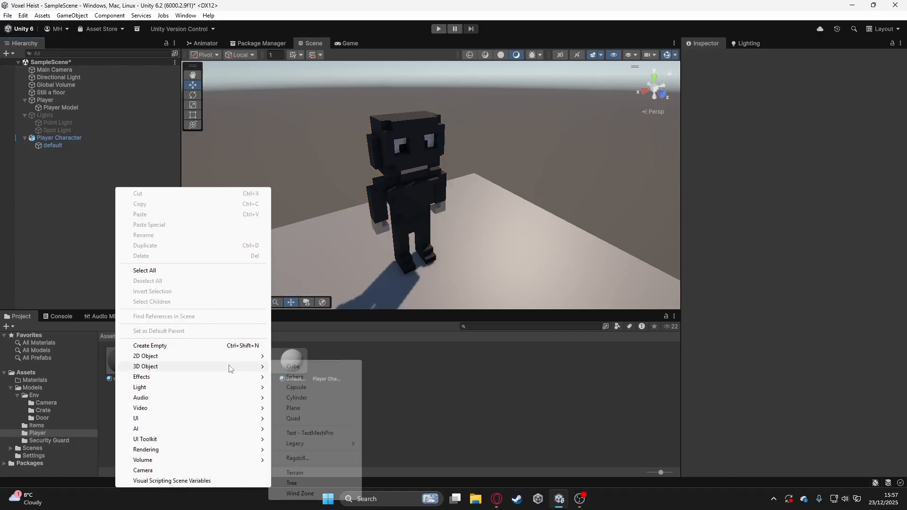
pyautogui.click(293, 367)
pyautogui.moveTo(433, 185); pyautogui.dragTo(537, 229)
# Compare the Mesh Renderer settings of the character's default object and the cube, and view the whole floor
pyautogui.click(94, 147)
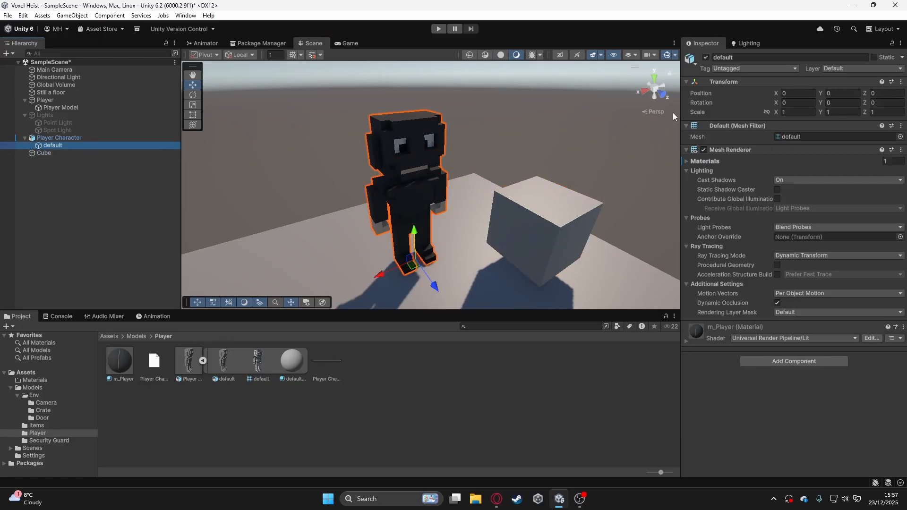
pyautogui.click(95, 153)
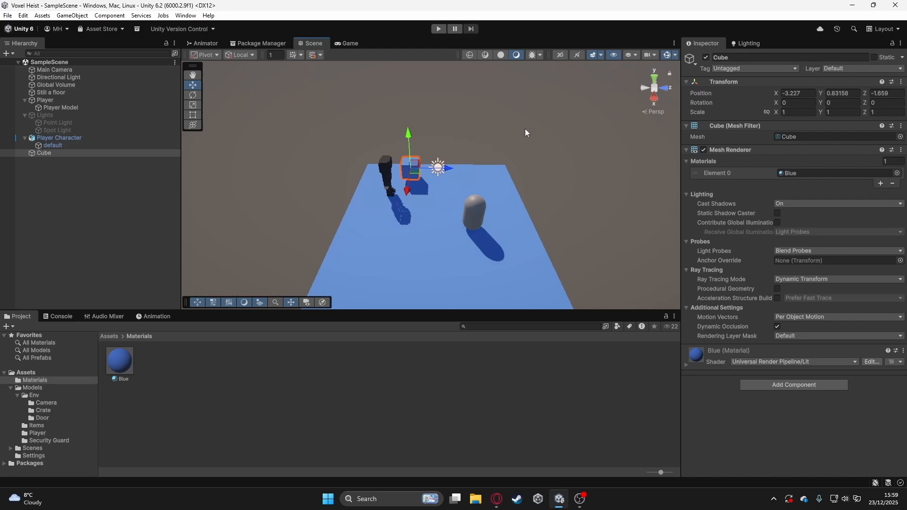
pyautogui.moveTo(493, 148); pyautogui.dragTo(495, 167, button='right')
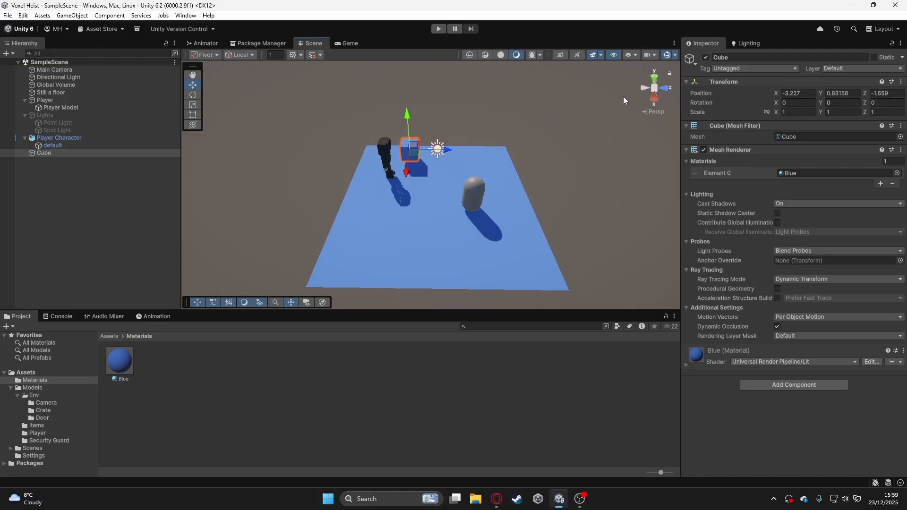
# Open the Lighting window from the rendering tools
pyautogui.click(735, 43)
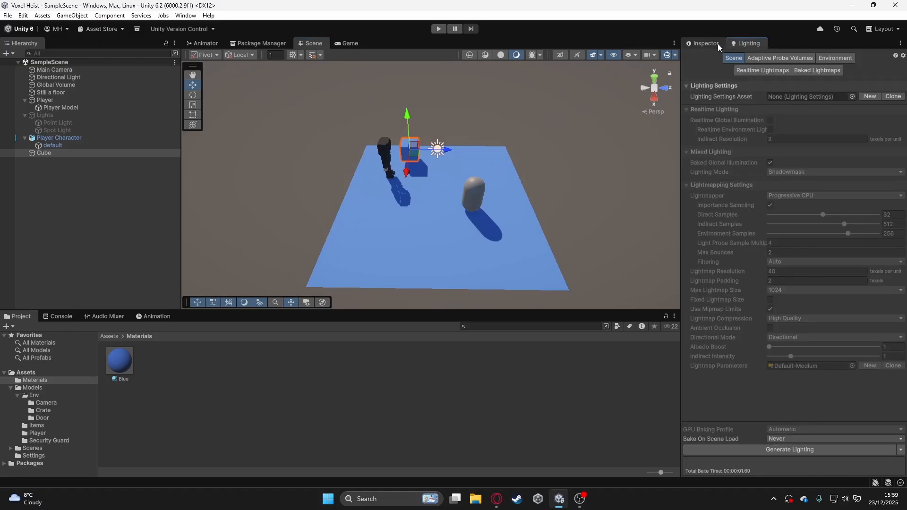
pyautogui.click(713, 43)
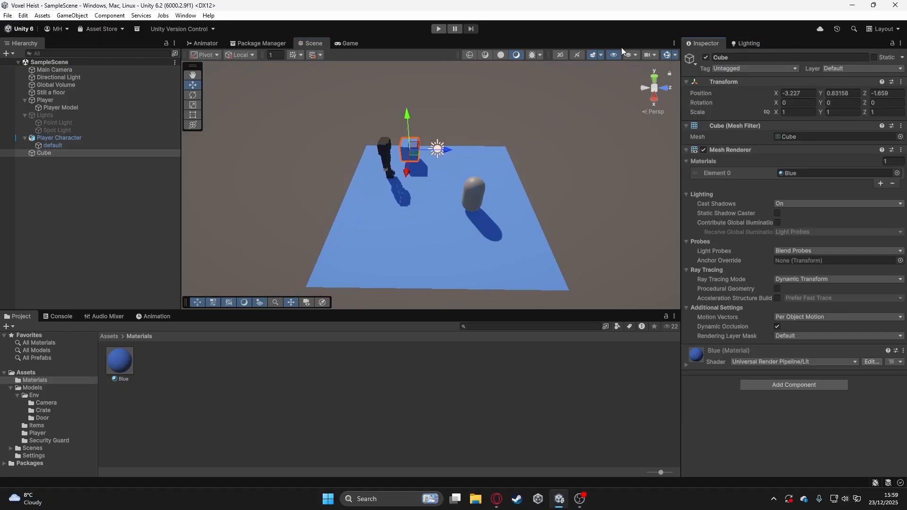
pyautogui.click(186, 17)
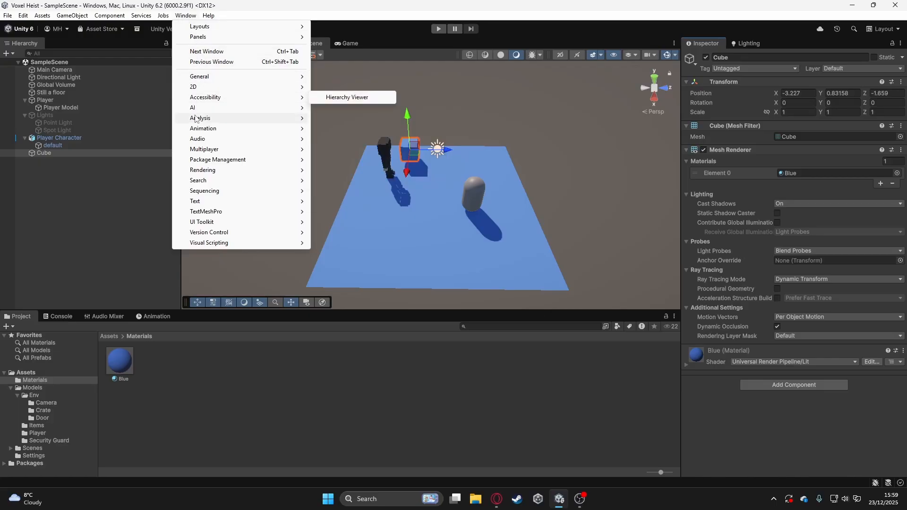
pyautogui.moveTo(209, 173)
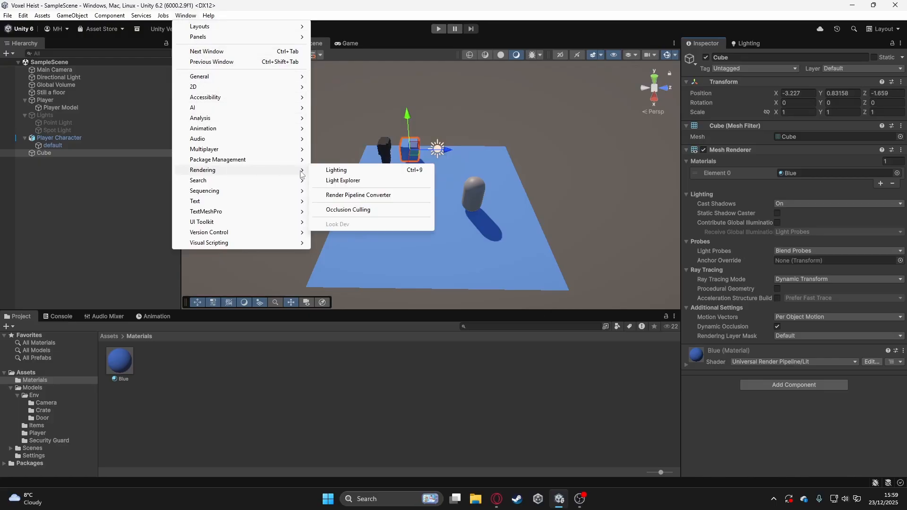
pyautogui.click(341, 171)
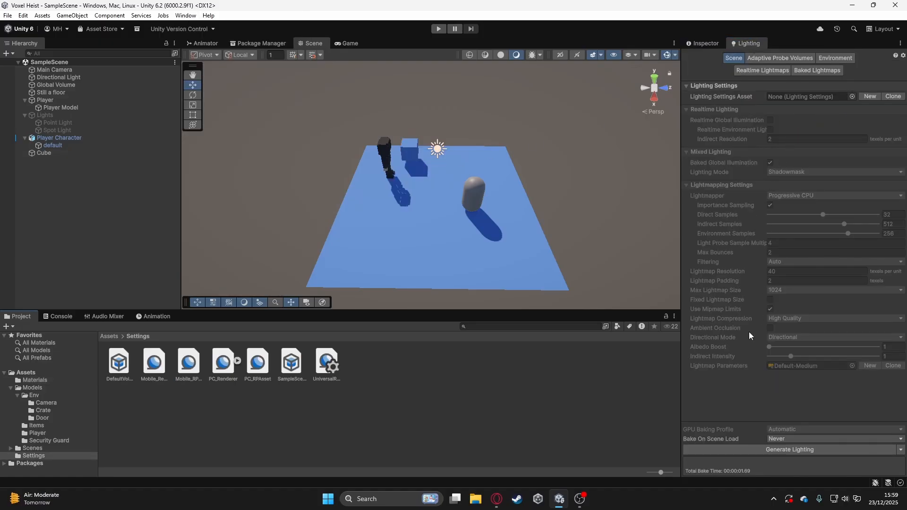
# Create a new lighting settings asset named Level Light Settings for the scene
pyautogui.click(869, 96)
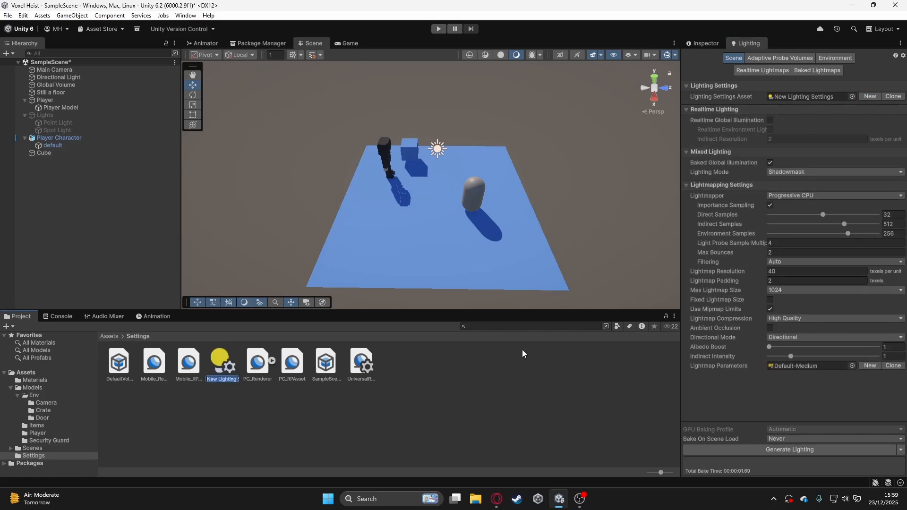
pyautogui.write('Level Light Settings')
pyautogui.press('Return')
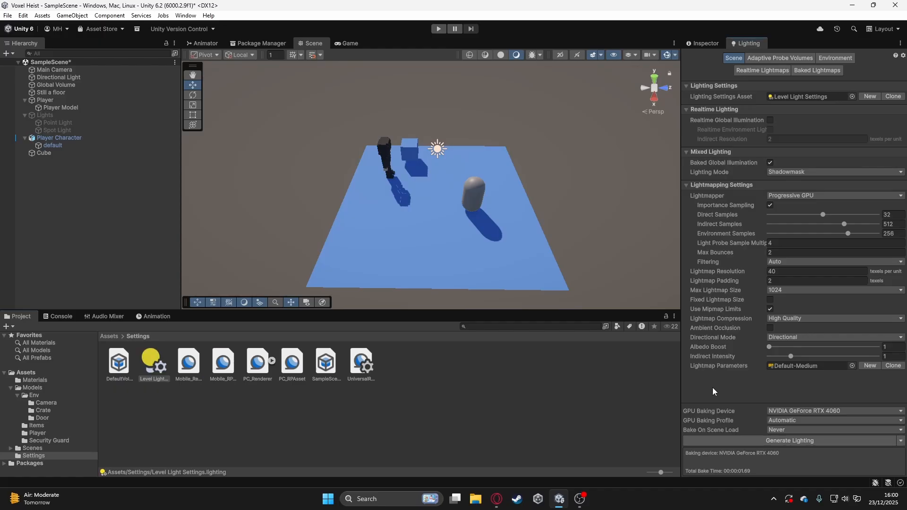
# Examine the Adaptive Probe Volumes, Scene and Environment lighting settings and view the sky around the scene
pyautogui.click(814, 58)
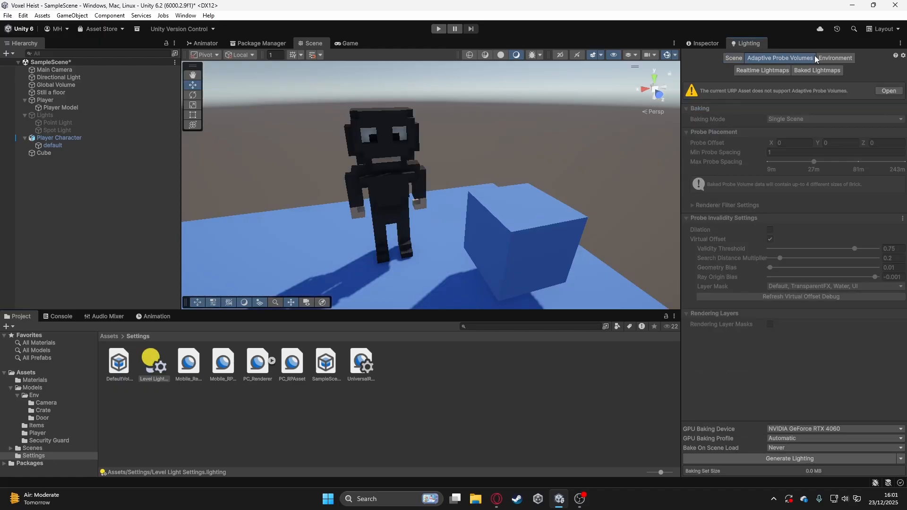
pyautogui.click(732, 57)
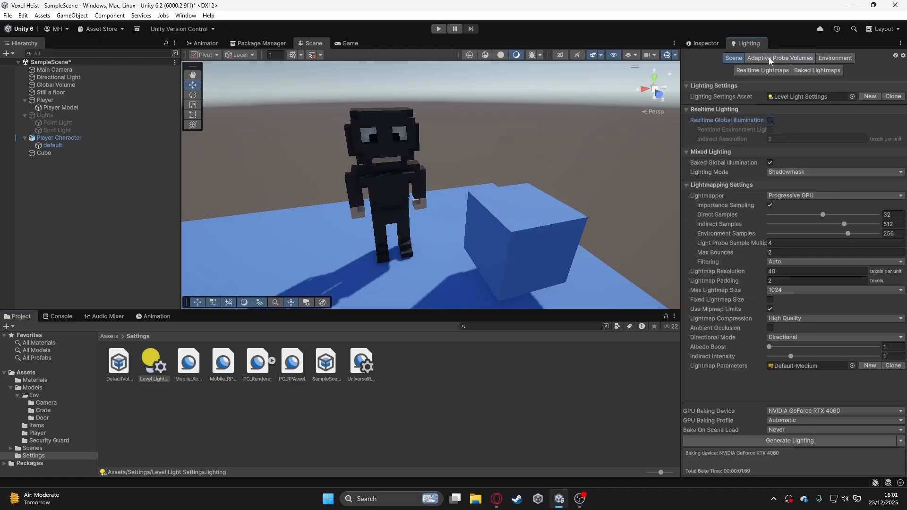
pyautogui.click(833, 57)
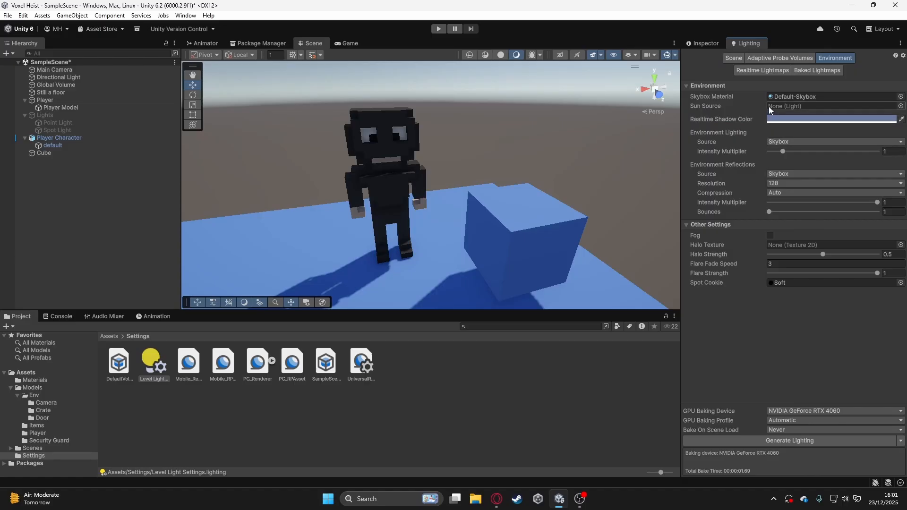
pyautogui.moveTo(537, 150); pyautogui.dragTo(520, 102, button='right')
pyautogui.press('s')
pyautogui.press('a')
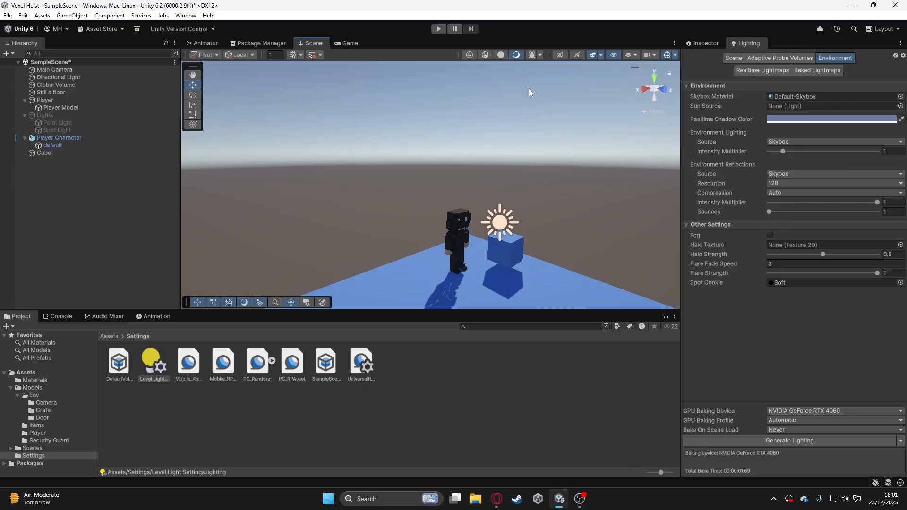
# Remove the Default-Skybox material from the scene's environment lighting
pyautogui.click(808, 97)
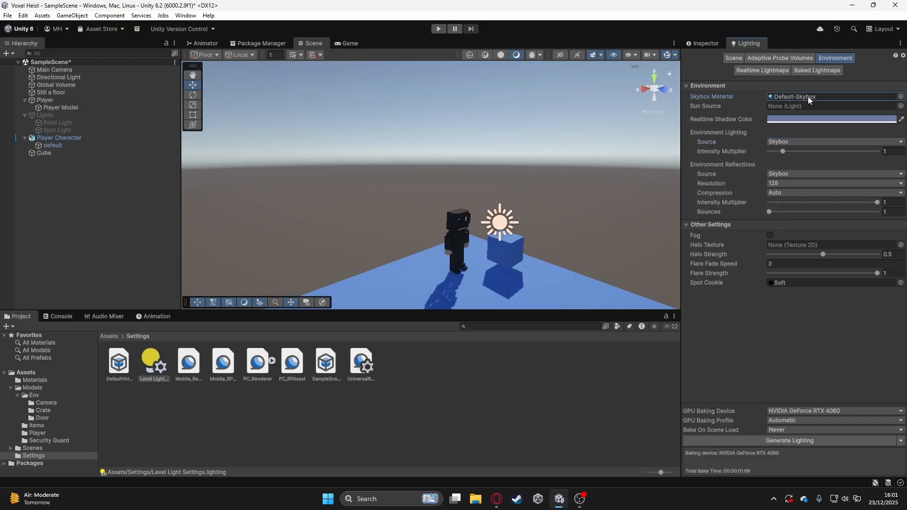
pyautogui.press('Delete')
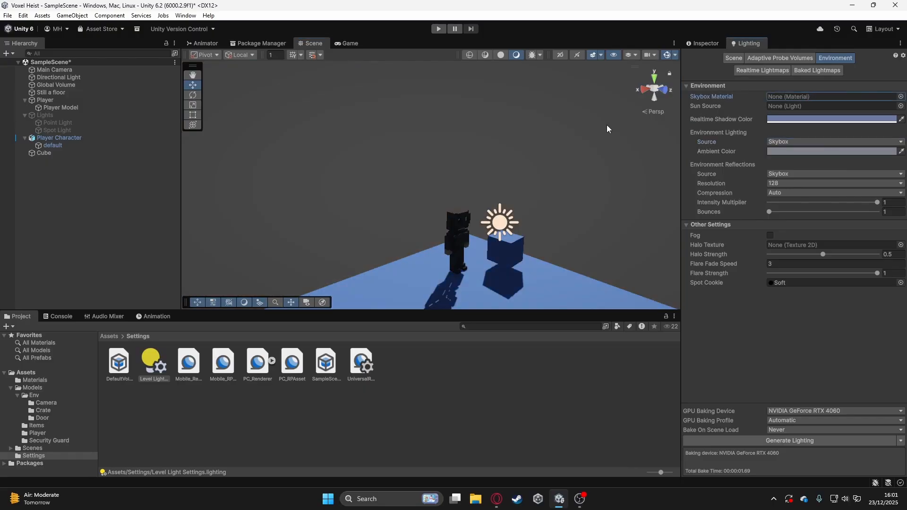
pyautogui.moveTo(606, 124); pyautogui.dragTo(561, 61, button='right')
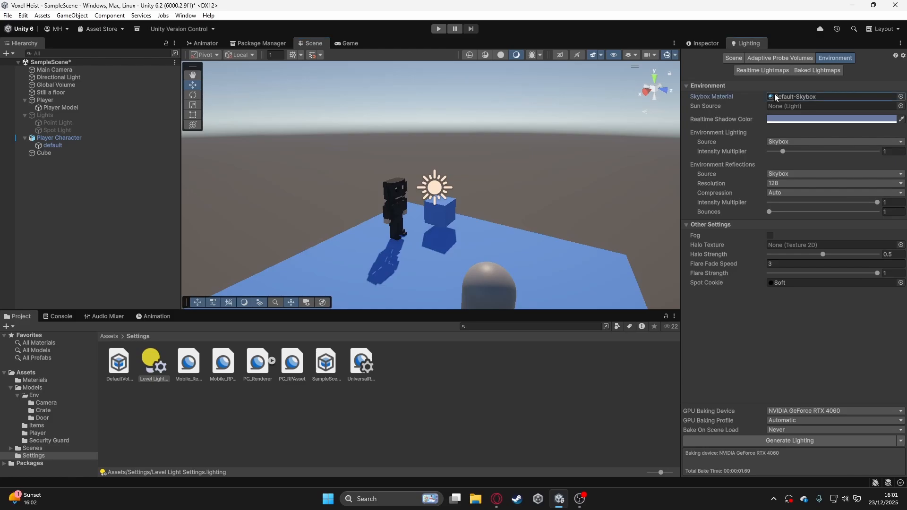
pyautogui.press('Delete')
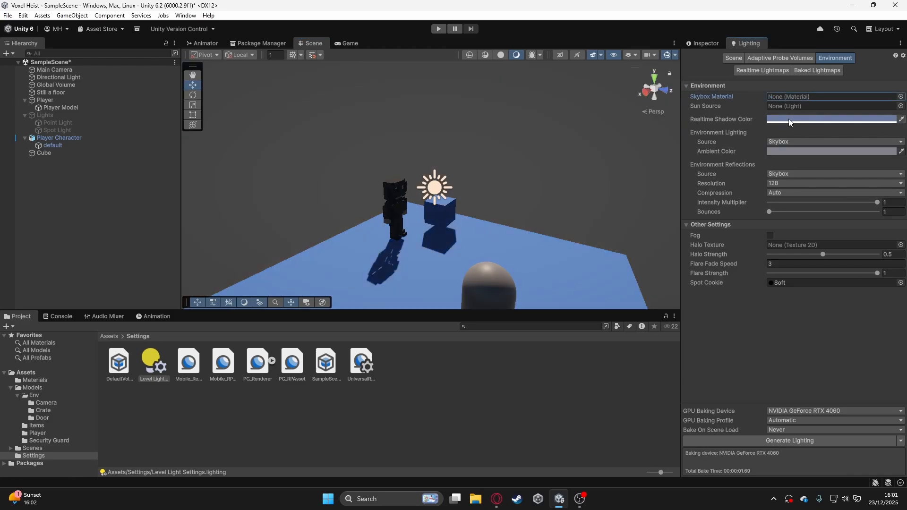
# Set the Main Camera's environment background type to Solid Color
pyautogui.click(70, 71)
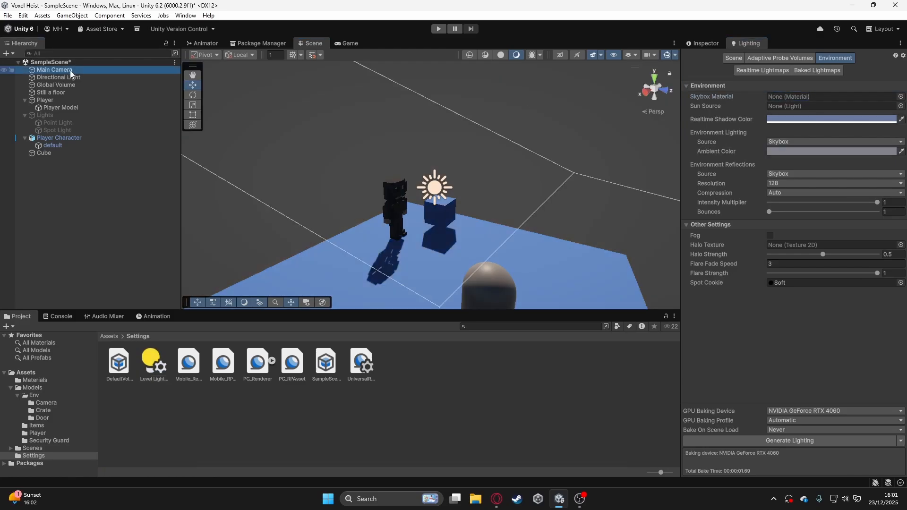
pyautogui.click(717, 42)
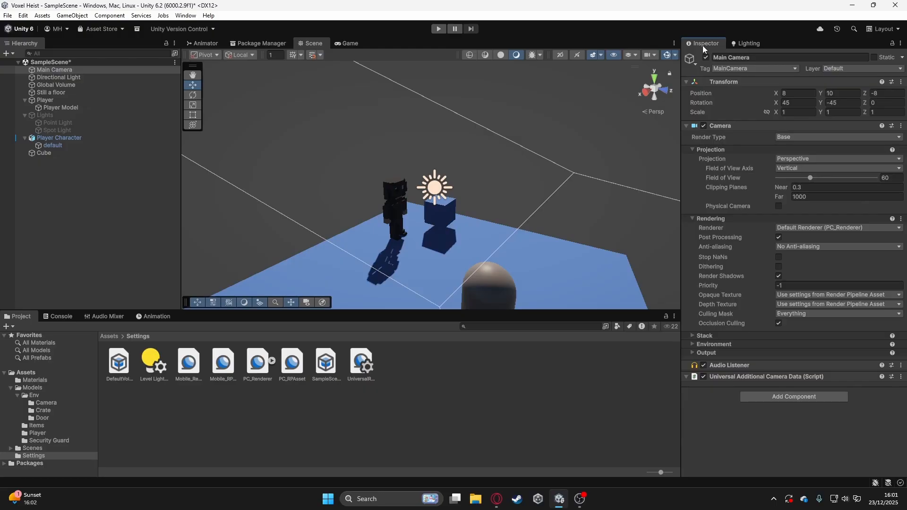
pyautogui.click(691, 353)
pyautogui.click(691, 350)
pyautogui.click(692, 343)
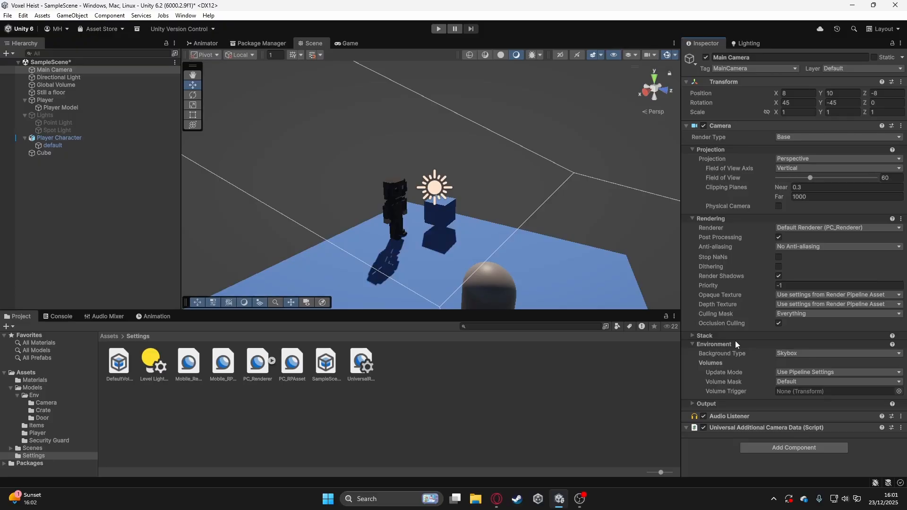
pyautogui.click(793, 353)
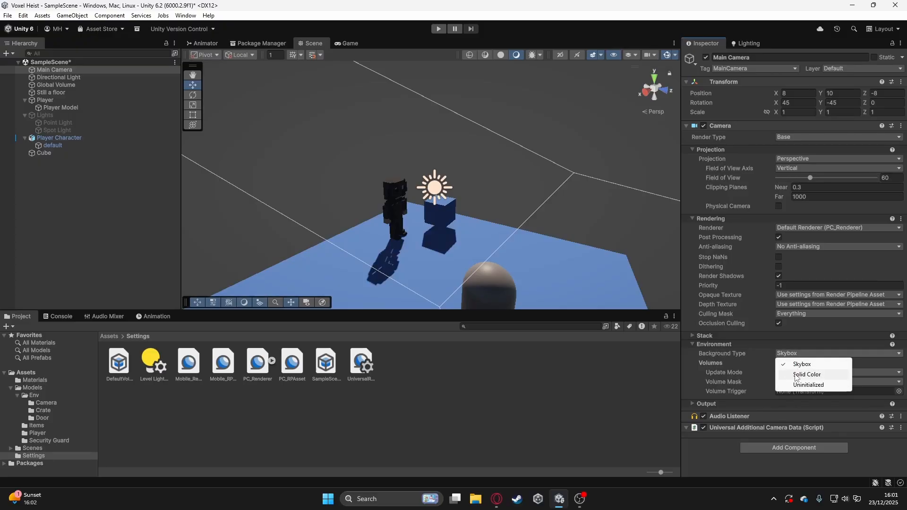
pyautogui.click(794, 372)
# Set the Main Camera's background to a very dark neutral grey, checking it in the game view, and save the scene
pyautogui.click(795, 362)
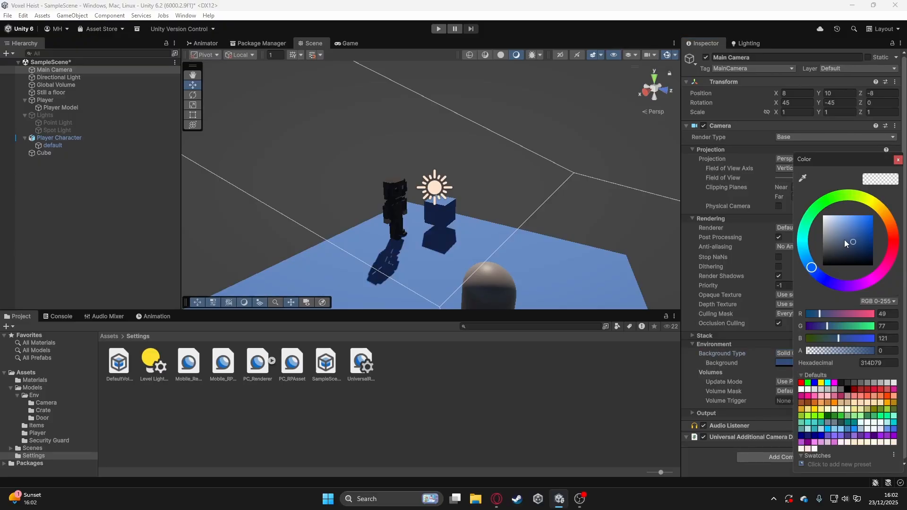
pyautogui.moveTo(845, 242)
pyautogui.mouseDown()
pyautogui.moveTo(808, 237)
pyautogui.moveTo(795, 251)
pyautogui.mouseUp()
pyautogui.click(898, 160)
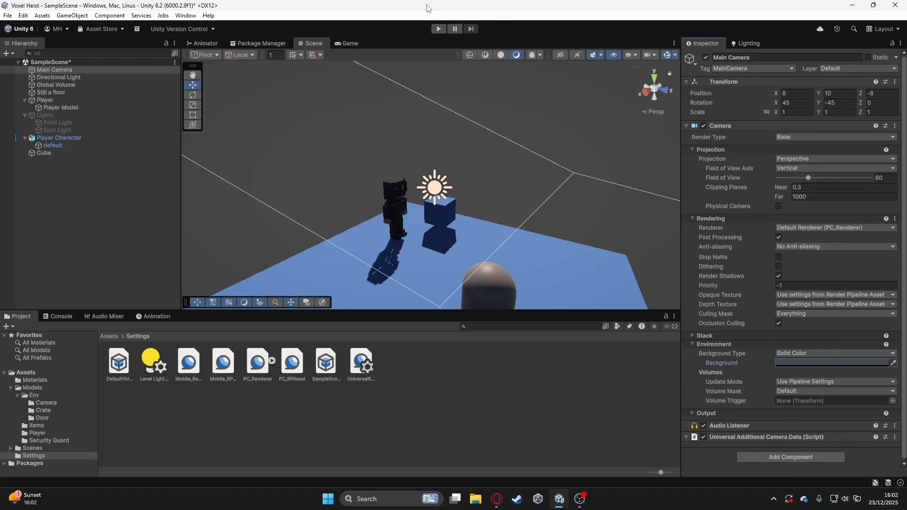
pyautogui.click(341, 43)
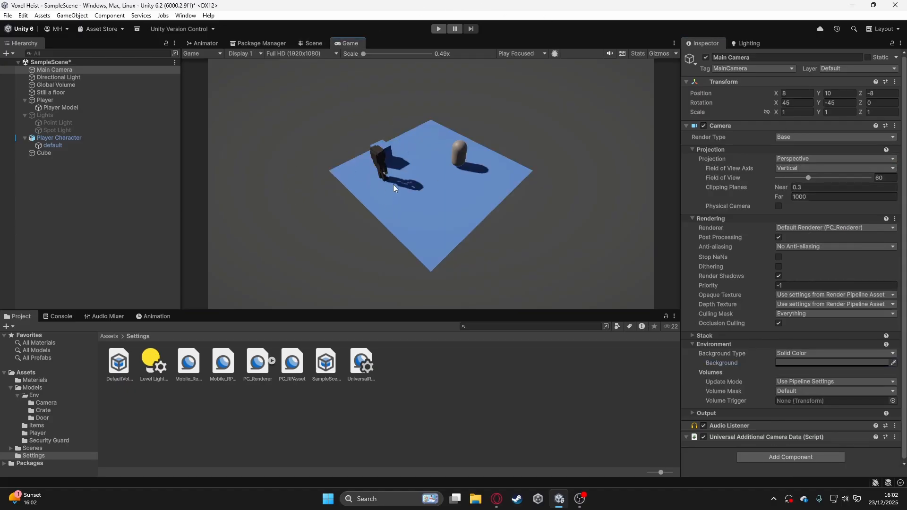
pyautogui.click(789, 363)
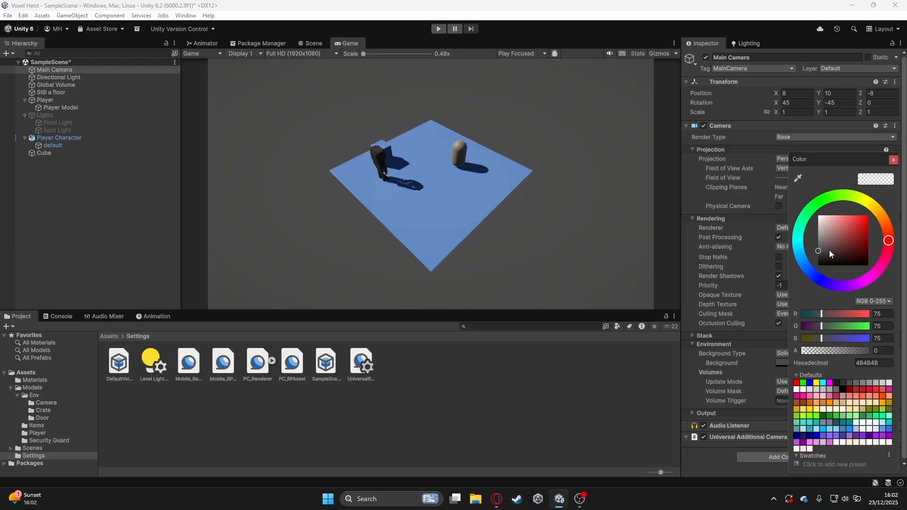
pyautogui.moveTo(829, 250)
pyautogui.mouseDown()
pyautogui.moveTo(824, 271)
pyautogui.moveTo(813, 212)
pyautogui.moveTo(790, 257)
pyautogui.mouseUp()
pyautogui.hotkey('ctrl', 's')
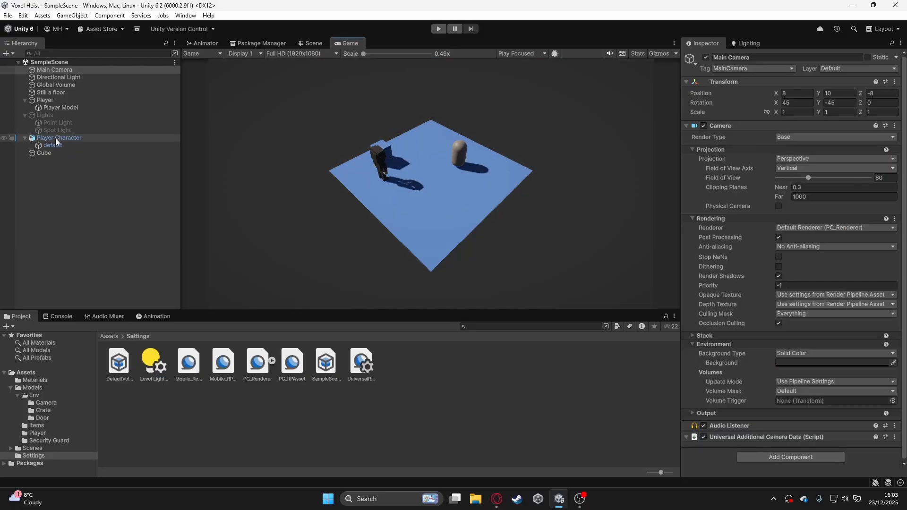
# Delete the Player Model capsule and make the Player Character a child of the Player object
pyautogui.click(53, 107)
pyautogui.press('Delete')
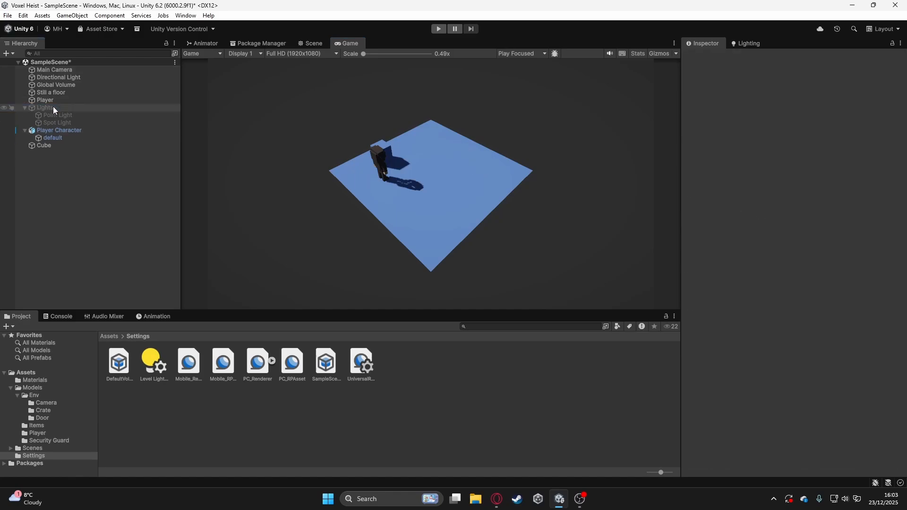
pyautogui.moveTo(44, 129); pyautogui.dragTo(47, 100)
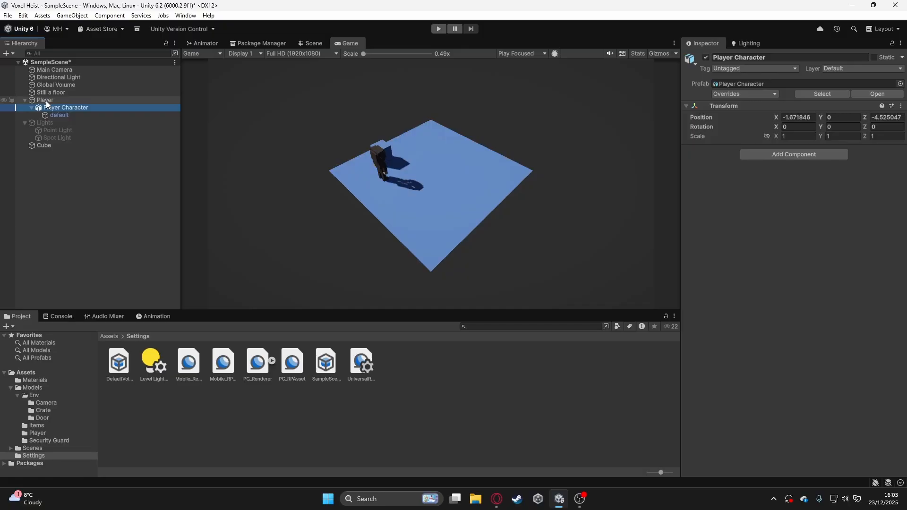
# Set the Player Character's X and Z position to 0 within its parent
pyautogui.click(798, 117)
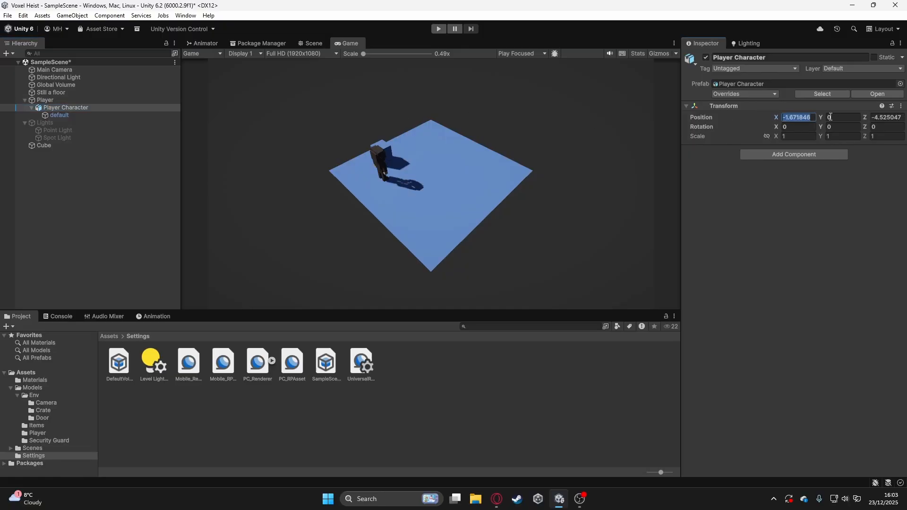
pyautogui.write('0')
pyautogui.click(888, 116)
pyautogui.write('0')
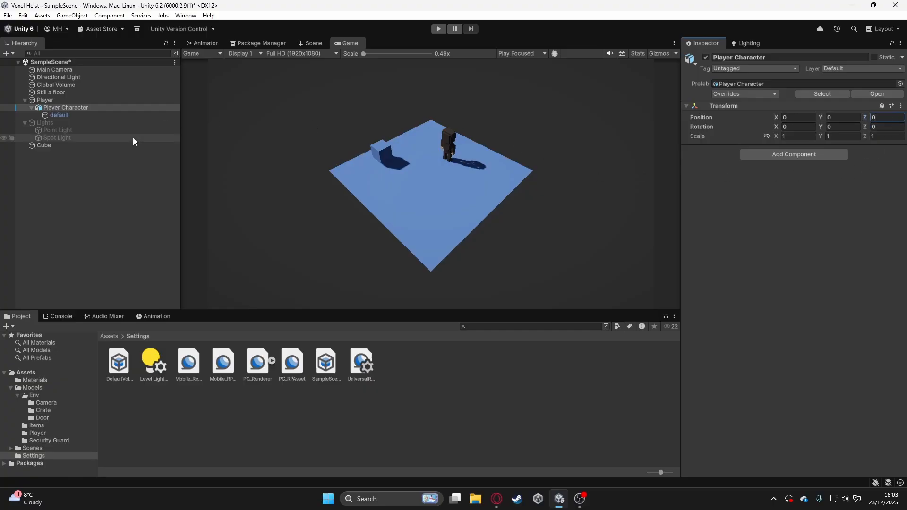
# Rotate the Directional Light to 90, 0, 0 so it shines straight down on the floor
pyautogui.click(58, 78)
pyautogui.click(311, 43)
pyautogui.scroll(-4, 378, 209)
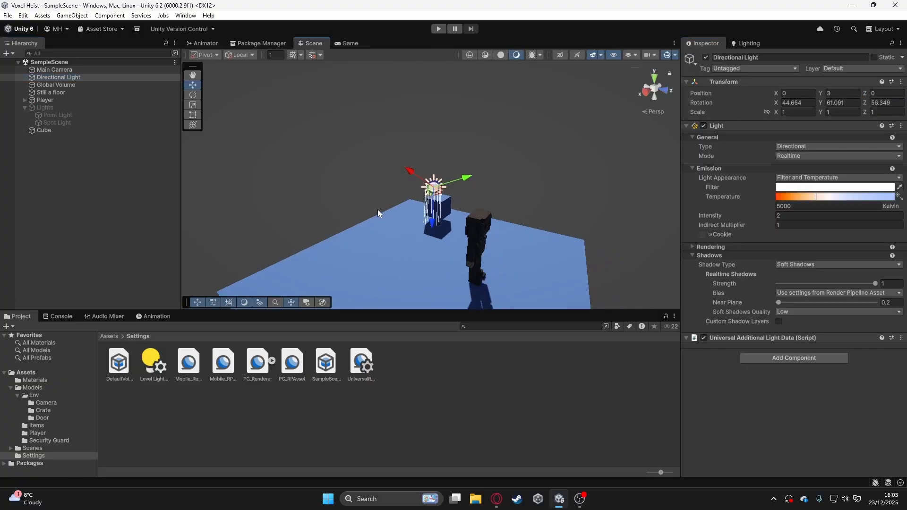
pyautogui.keyDown('alt'); pyautogui.moveTo(337, 224); pyautogui.dragTo(617, 234); pyautogui.keyUp('alt')
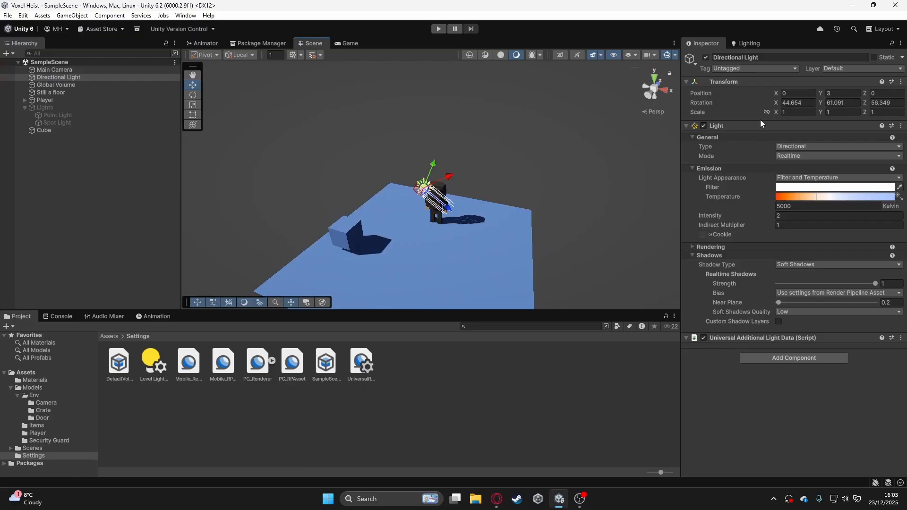
pyautogui.press('e')
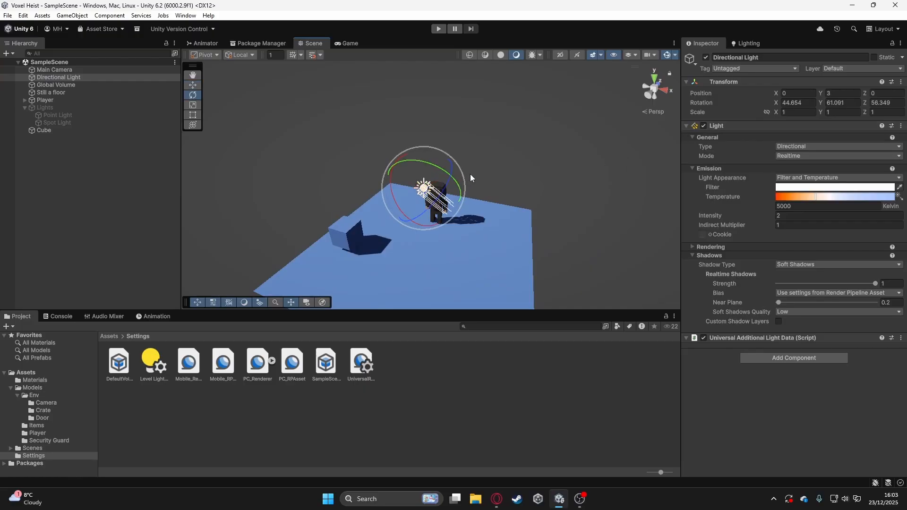
pyautogui.moveTo(460, 185); pyautogui.dragTo(478, 233)
pyautogui.click(178, 158)
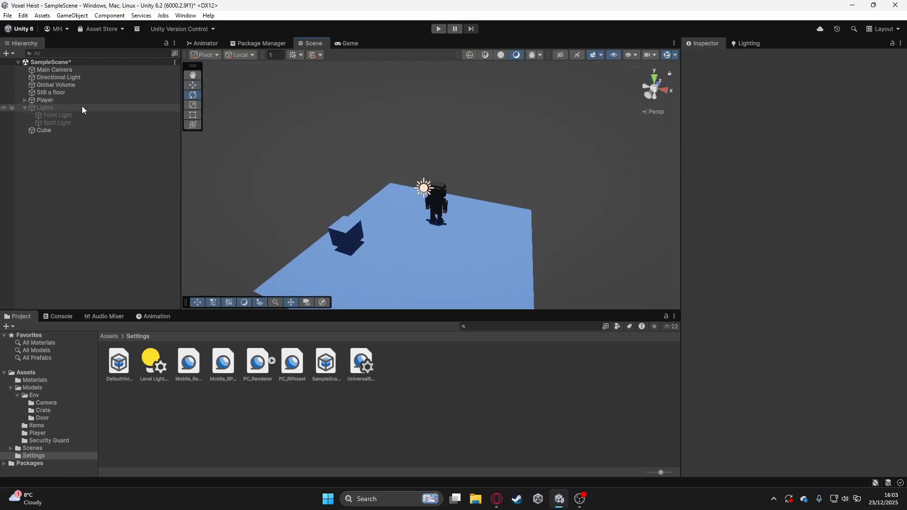
pyautogui.click(78, 83)
pyautogui.click(79, 78)
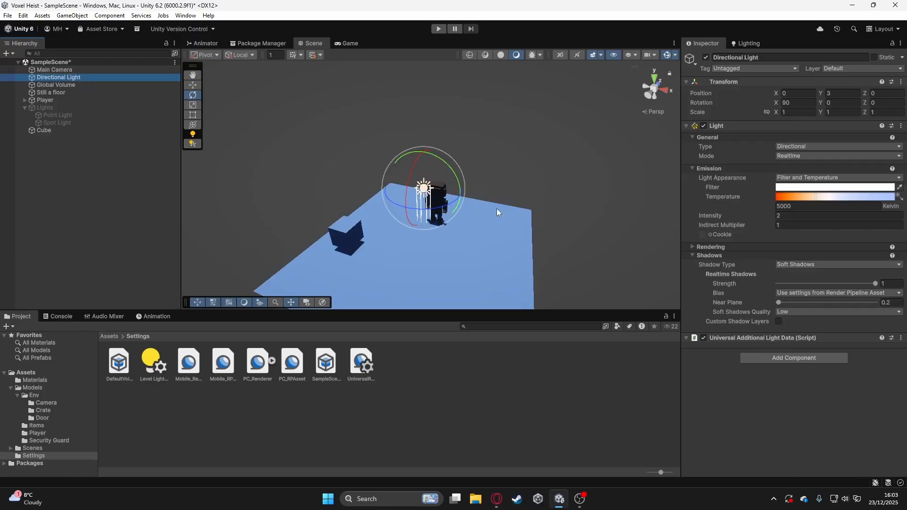
# Shift the Directional Light's colour temperature from warm towards a cool bluish white
pyautogui.keyDown('alt'); pyautogui.moveTo(497, 208); pyautogui.dragTo(565, 214); pyautogui.keyUp('alt')
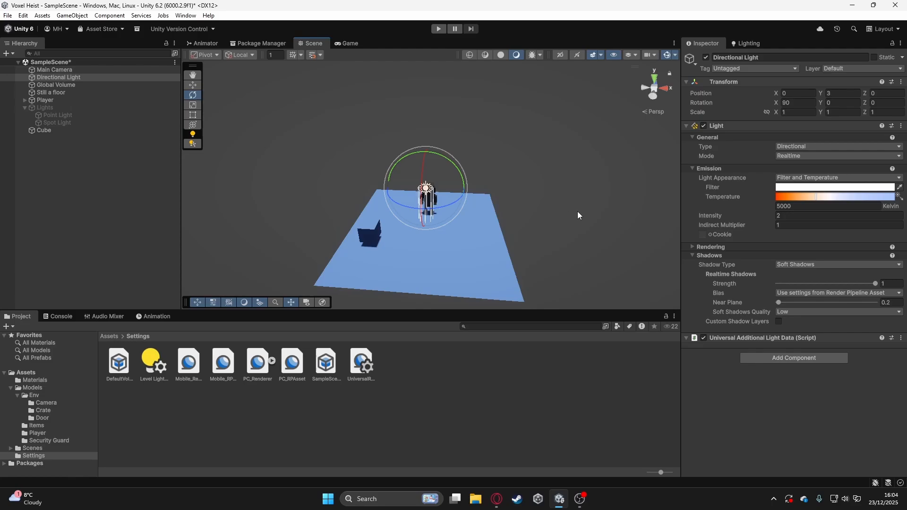
pyautogui.keyDown('alt'); pyautogui.moveTo(577, 211); pyautogui.dragTo(434, 221); pyautogui.keyUp('alt')
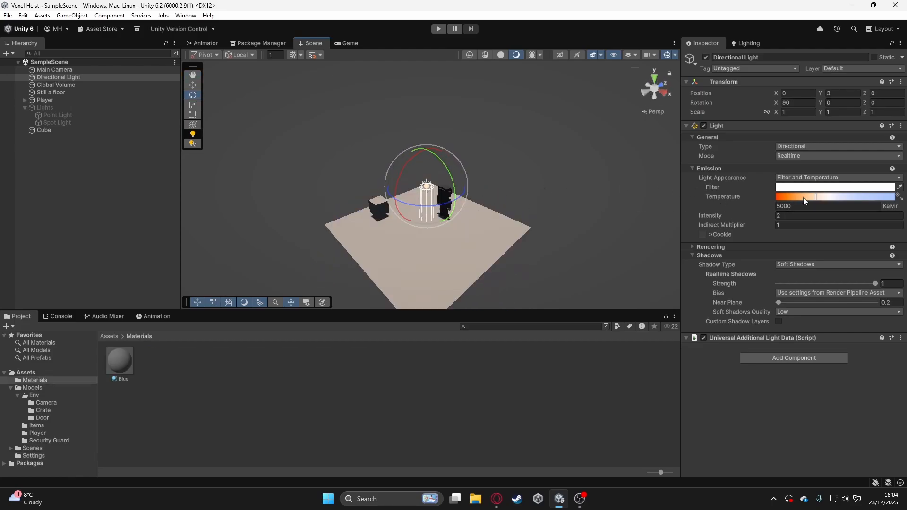
pyautogui.moveTo(805, 201); pyautogui.dragTo(840, 200)
pyautogui.keyDown('alt'); pyautogui.moveTo(581, 257); pyautogui.dragTo(577, 239); pyautogui.keyUp('alt')
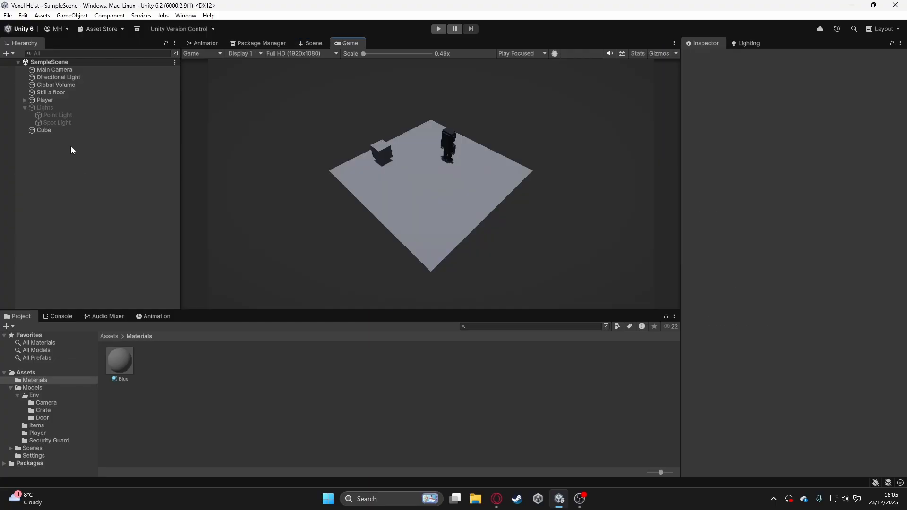
# Rename the "Still a floor" object as Floor
pyautogui.click(72, 93)
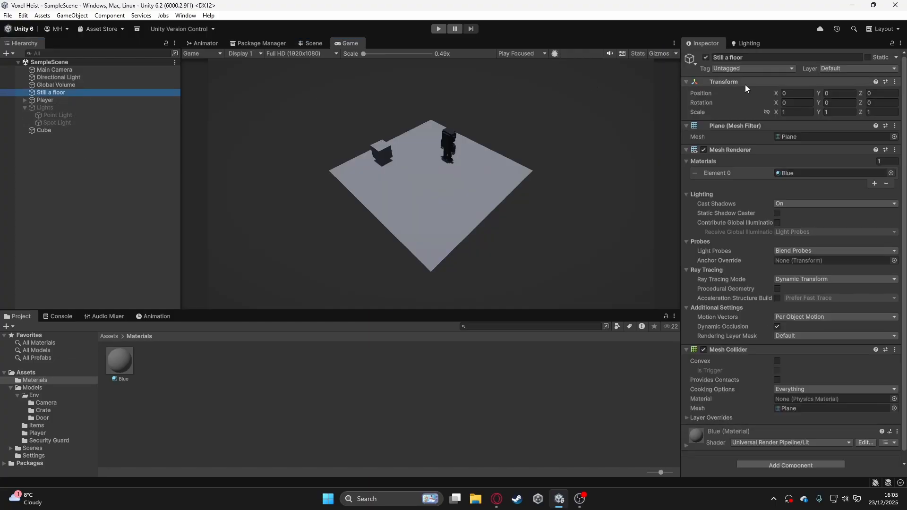
pyautogui.click(754, 56)
pyautogui.write('F')
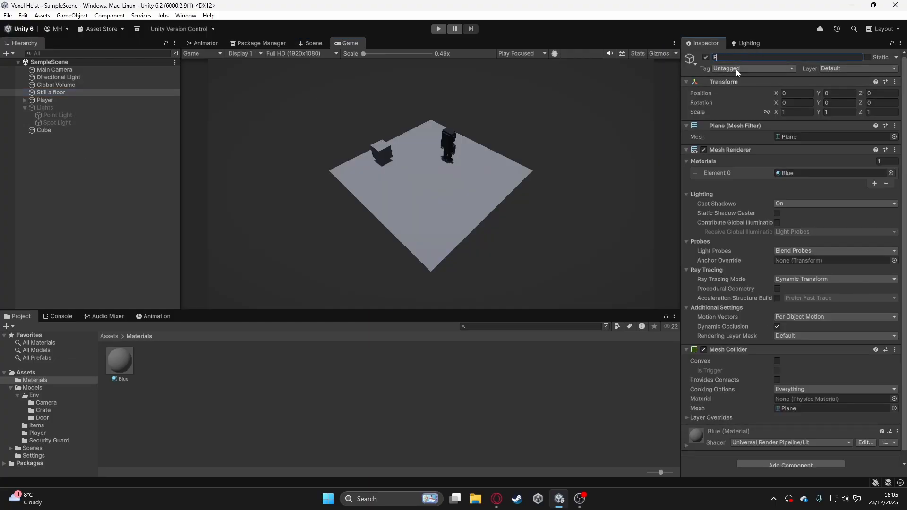
pyautogui.write('loor')
pyautogui.press('Return')
pyautogui.hotkey('ctrl', 's')
# Create an empty game object in the scene and set its position to 0, 0, 0
pyautogui.click(85, 202)
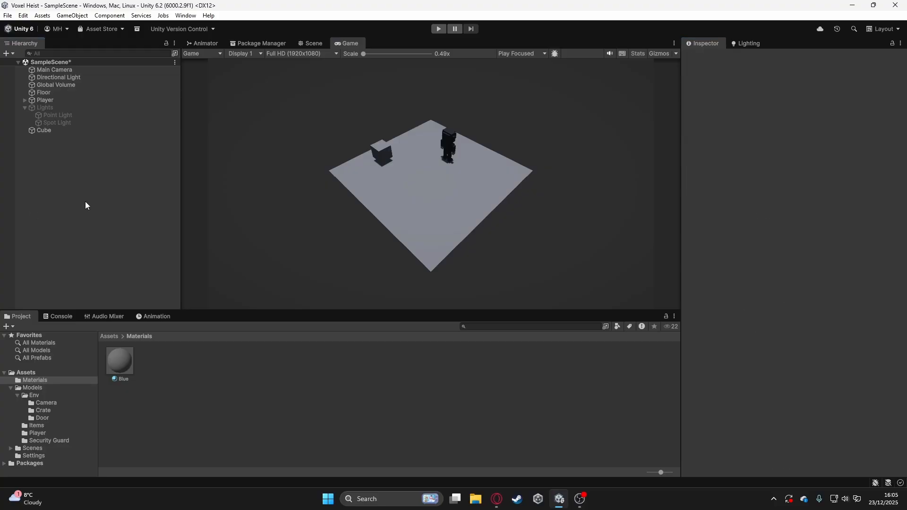
pyautogui.rightClick(85, 188)
pyautogui.click(196, 346)
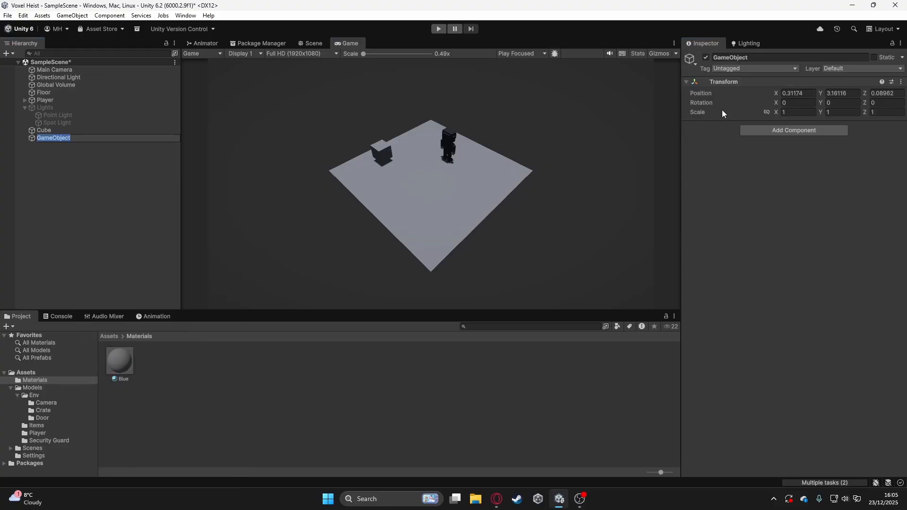
pyautogui.click(788, 93)
pyautogui.click(834, 94)
pyautogui.click(880, 93)
# Rename the empty game object as Environment and make Floor its child
pyautogui.click(815, 57)
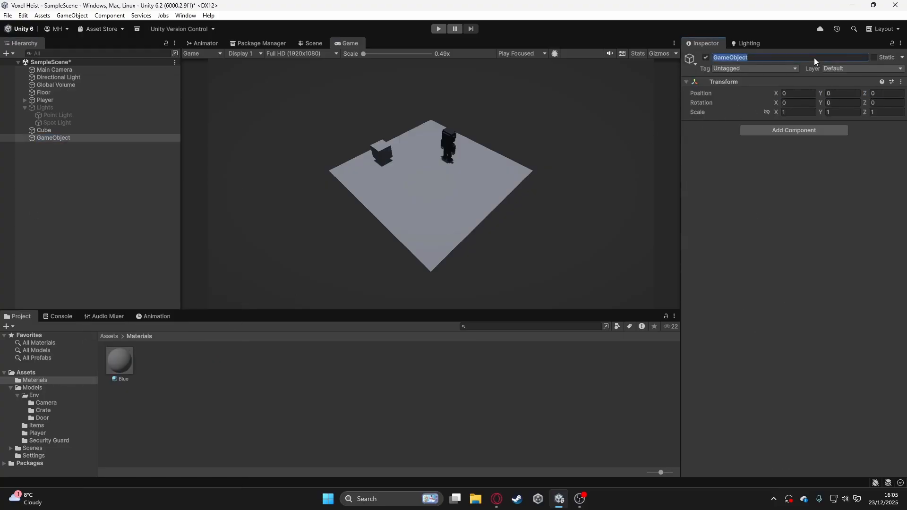
pyautogui.write('Environemt')
pyautogui.press('BackSpace')
pyautogui.press('BackSpace')
pyautogui.press('BackSpace')
pyautogui.write('ment')
pyautogui.press('Return')
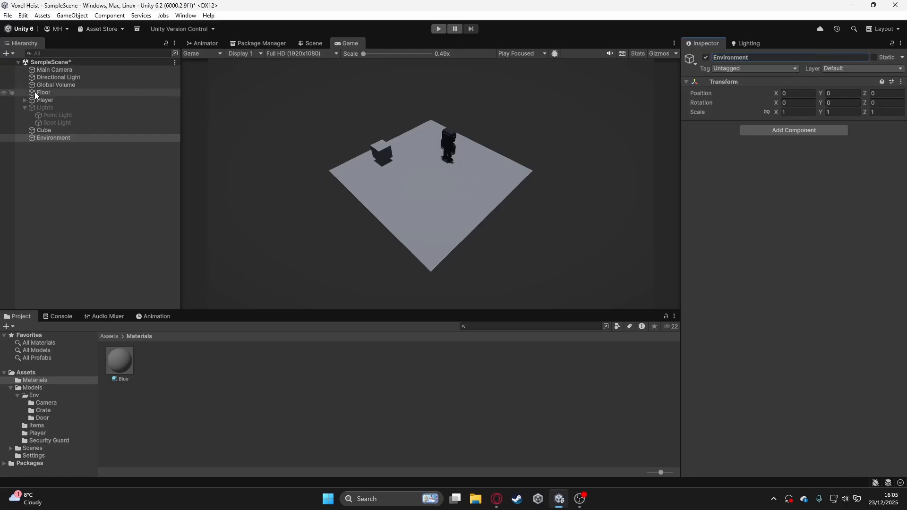
pyautogui.moveTo(35, 92); pyautogui.dragTo(46, 138)
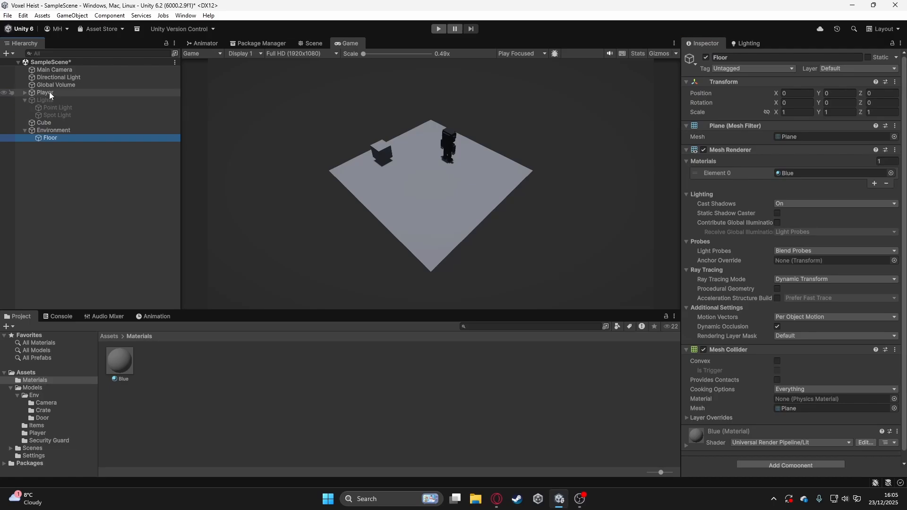
# Delete the Cube and the disabled Lights group from the scene and save it
pyautogui.click(36, 124)
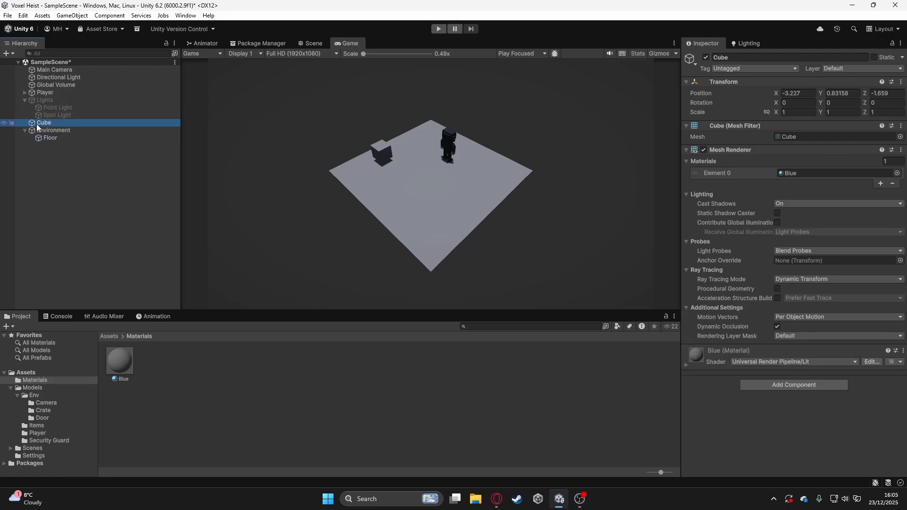
pyautogui.press('Delete')
pyautogui.click(43, 101)
pyautogui.press('Delete')
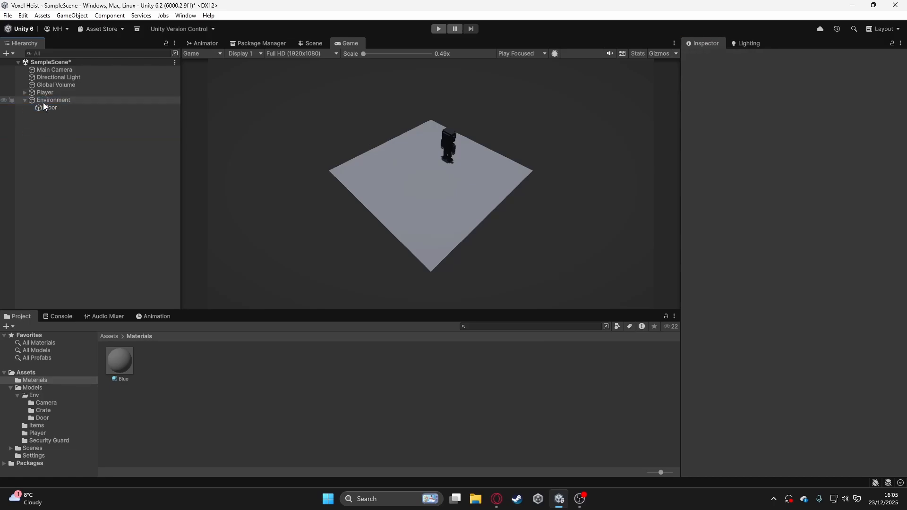
pyautogui.hotkey('ctrl', 's')
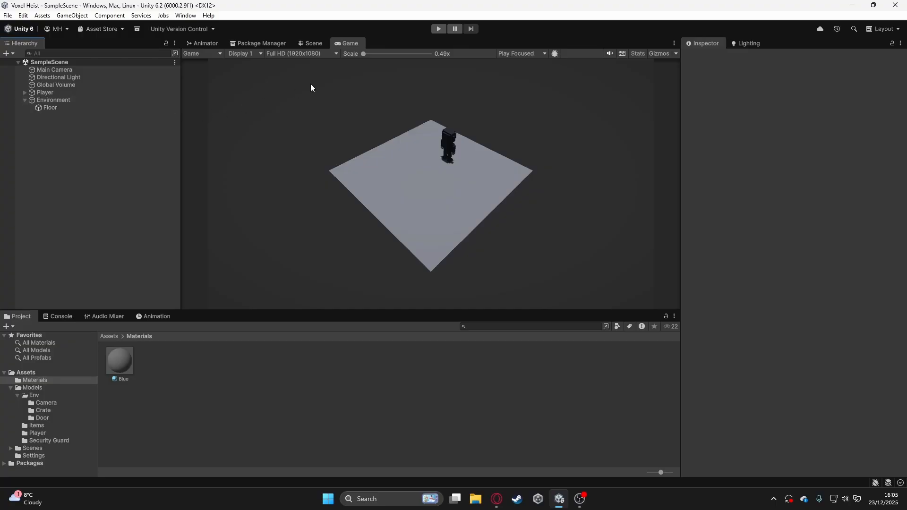
# Collapse the Environment group and check the floor and player in the Scene view and the Game view
pyautogui.click(24, 100)
pyautogui.hotkey('ctrl', '1')
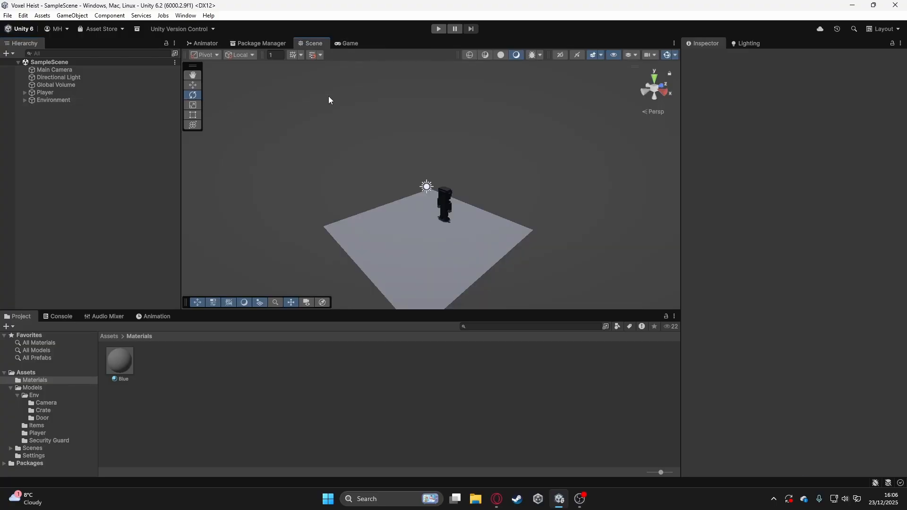
pyautogui.moveTo(358, 109); pyautogui.dragTo(366, 125, button='right')
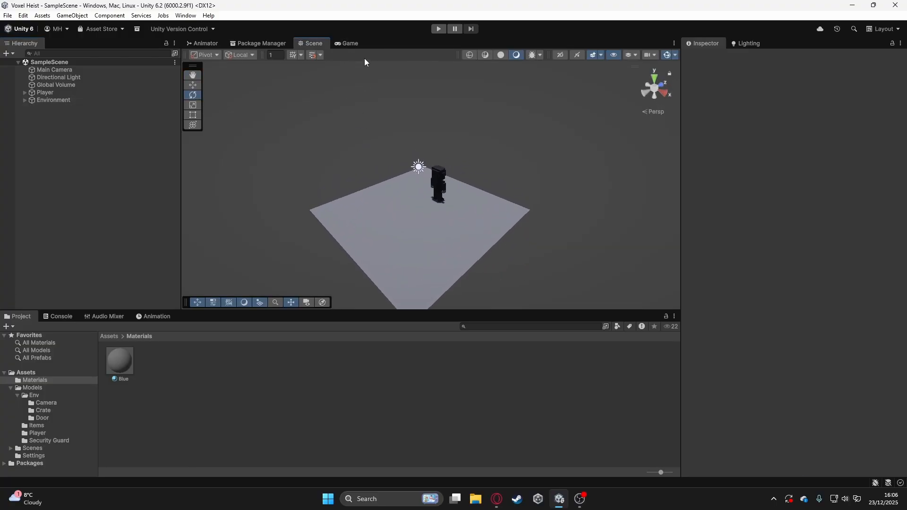
pyautogui.click(349, 44)
# Try rotating the Player to about -210 on Y and about -28 on X while watching the Game view
pyautogui.click(69, 93)
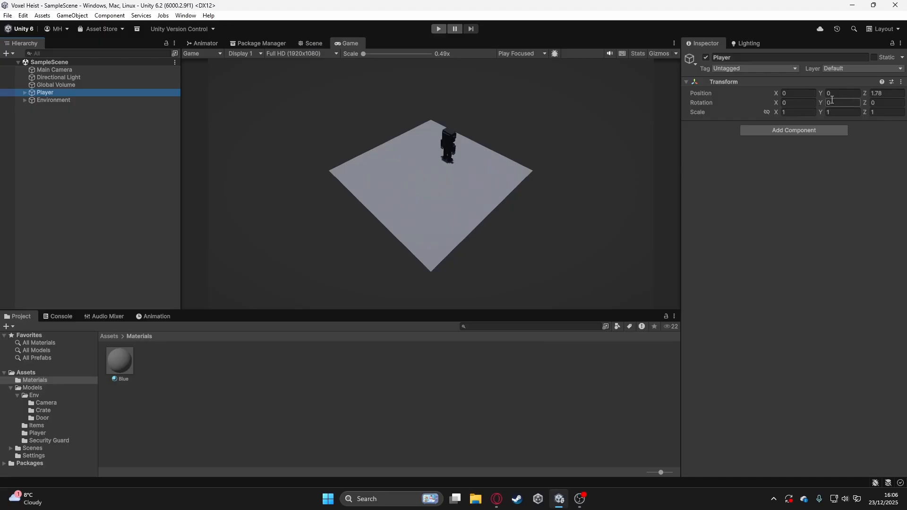
pyautogui.moveTo(826, 104); pyautogui.dragTo(296, 383)
pyautogui.moveTo(777, 101); pyautogui.dragTo(340, 205)
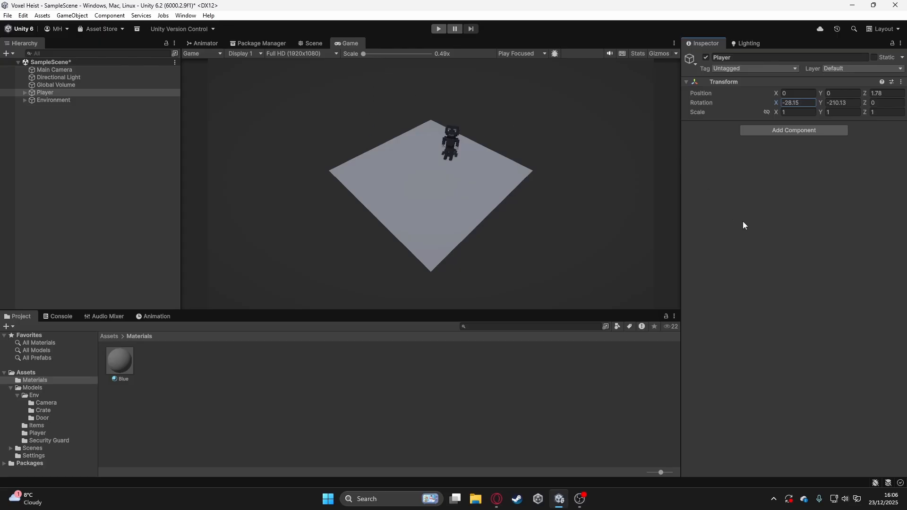
# Reset the Player's X and Y rotation to 0, deselect it and save the scene
pyautogui.click(843, 102)
pyautogui.write('0')
pyautogui.click(804, 103)
pyautogui.write('0')
pyautogui.click(784, 174)
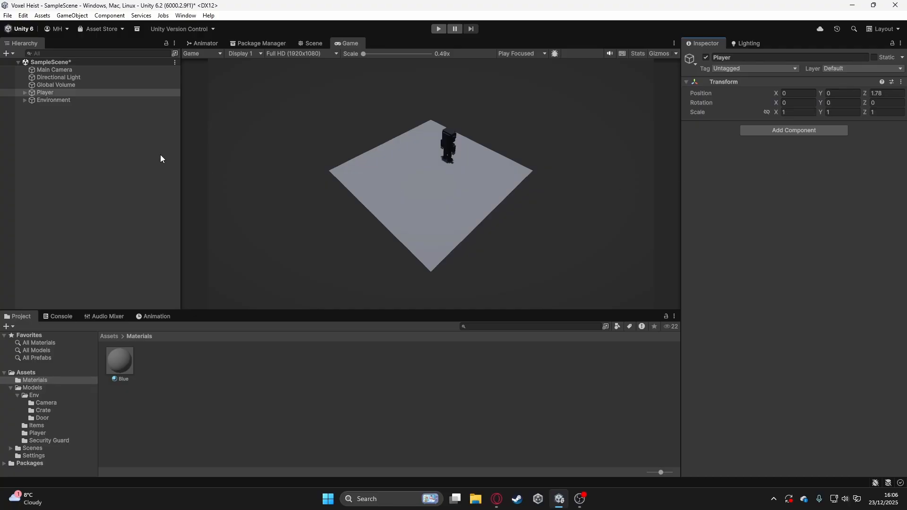
pyautogui.click(66, 174)
pyautogui.hotkey('ctrl', 's')
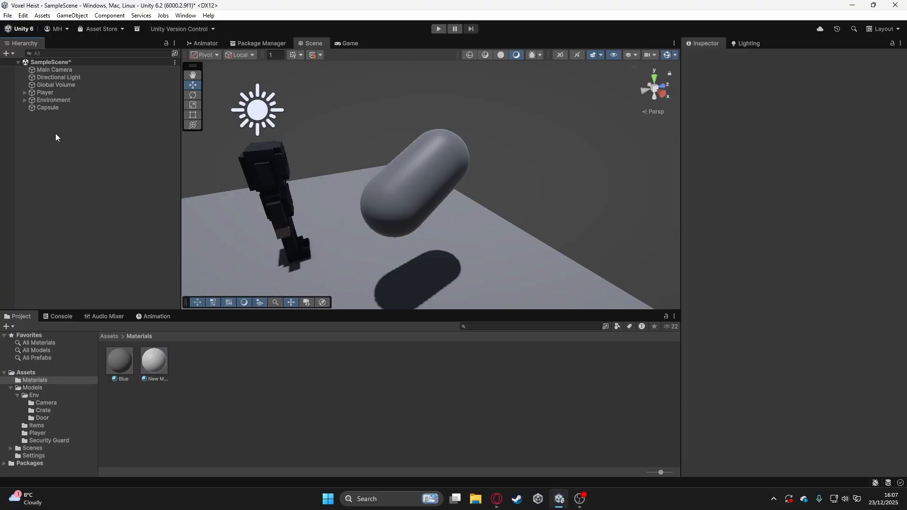
# Compare the Game view with the Player disabled and enabled, leave it enabled, and save the scene
pyautogui.click(352, 44)
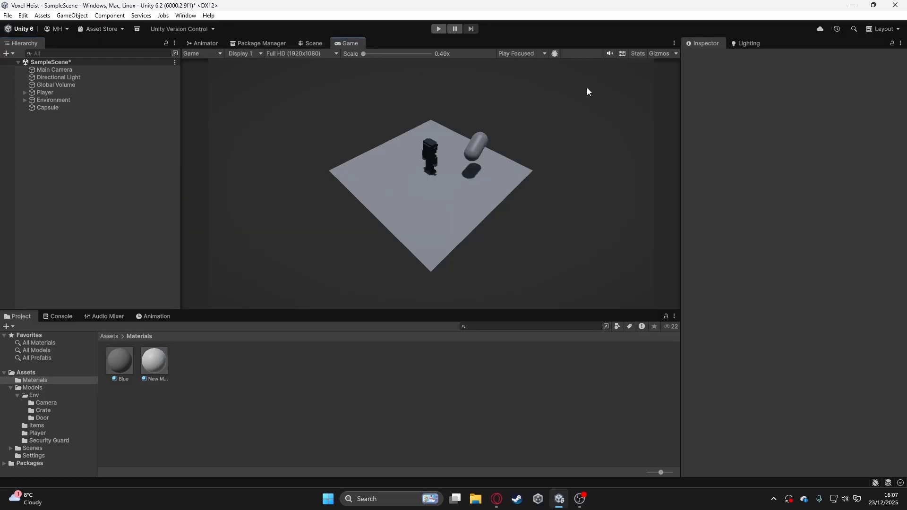
pyautogui.click(707, 57)
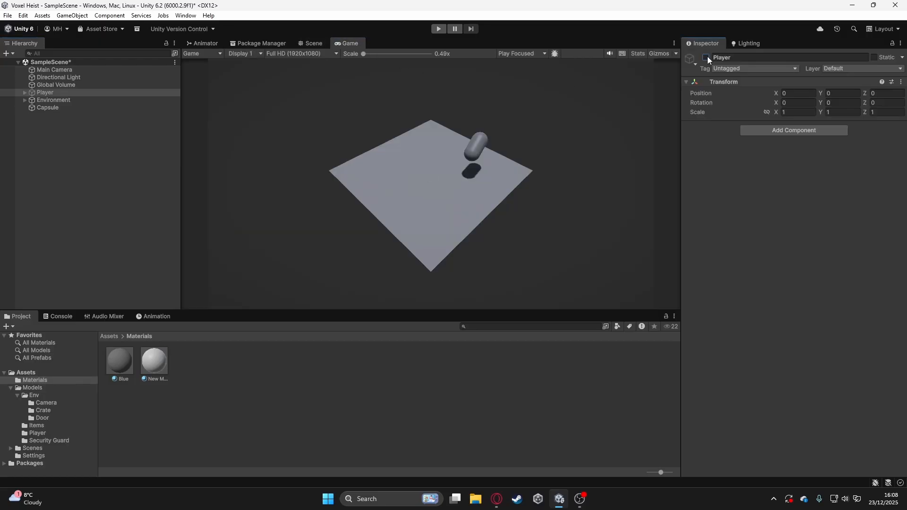
pyautogui.click(707, 57)
pyautogui.click(245, 373)
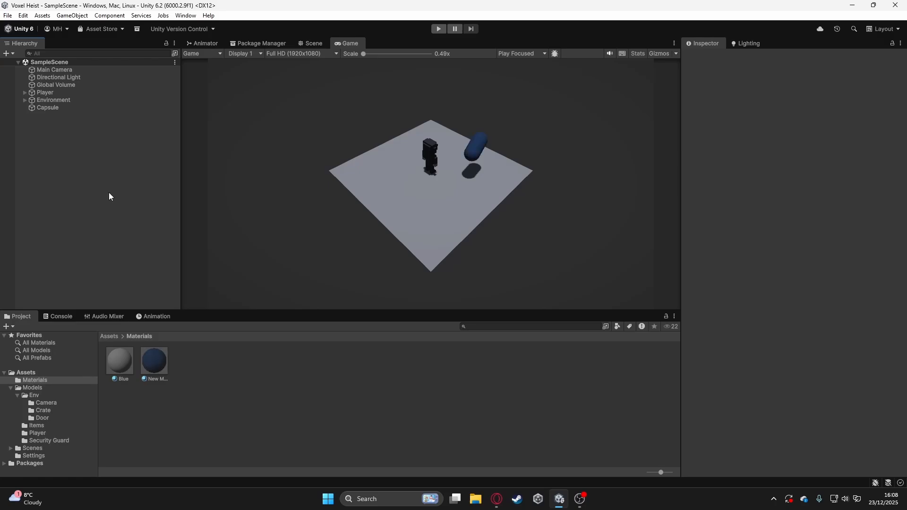
pyautogui.hotkey('ctrl', 's')
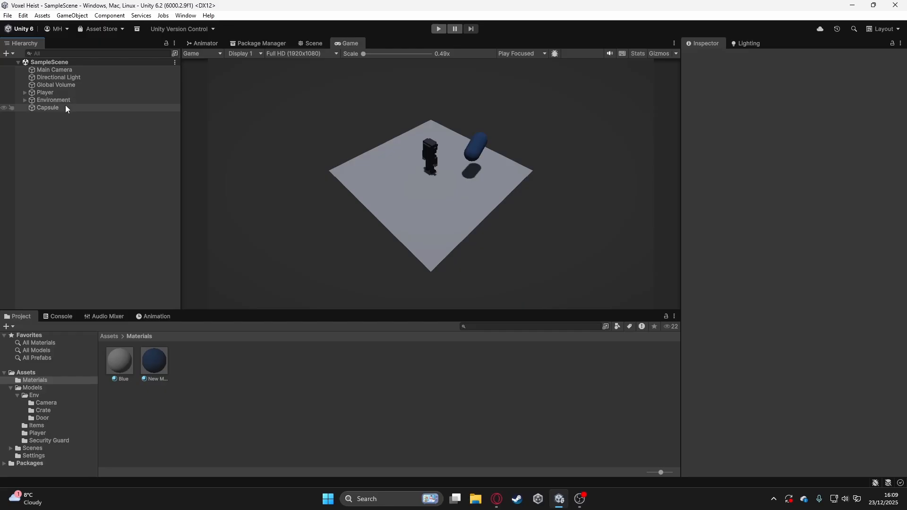
# Disable the Player object and enable it again to check how the blue capsule looks without it
pyautogui.click(67, 93)
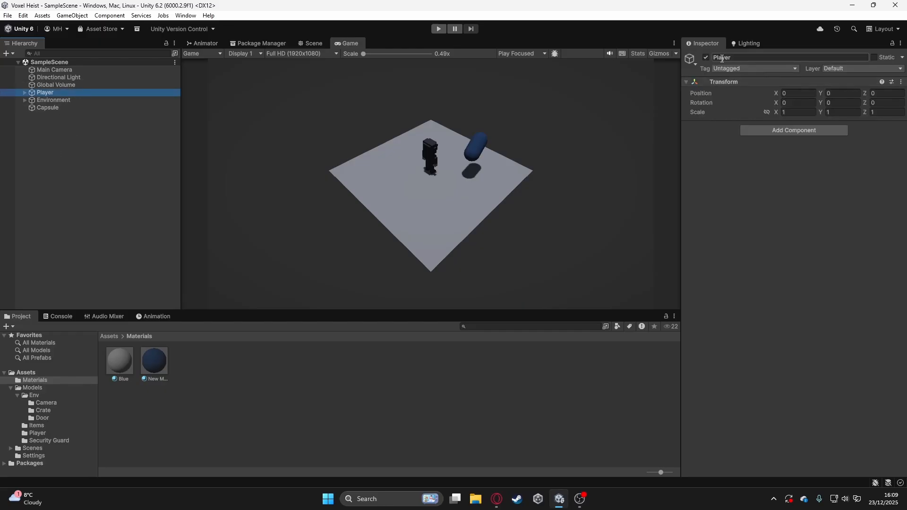
pyautogui.click(706, 57)
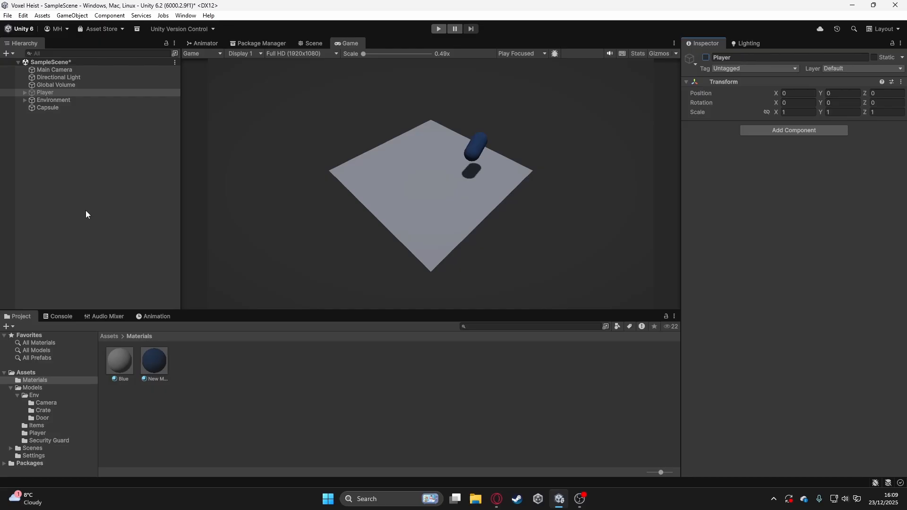
pyautogui.click(705, 57)
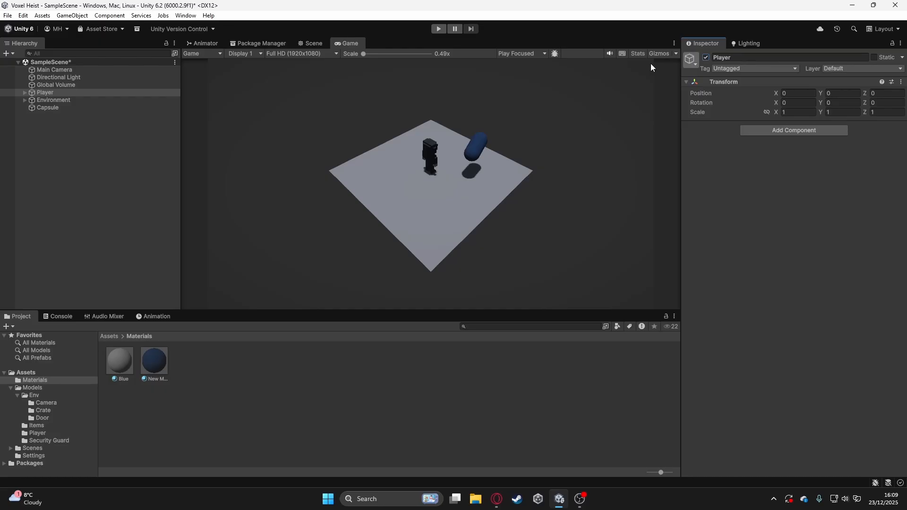